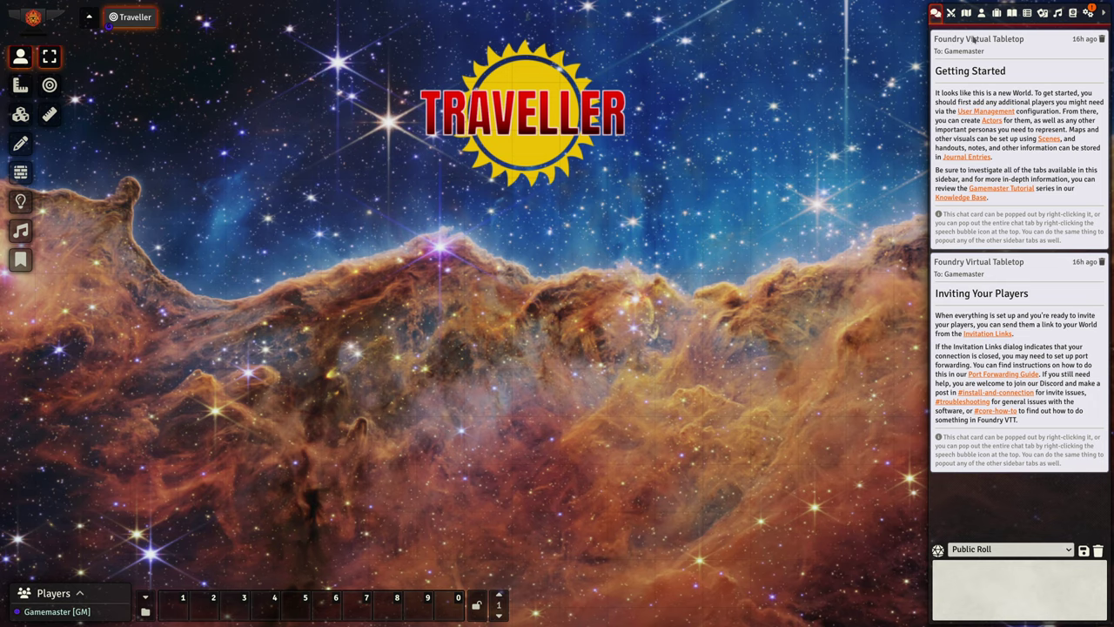
- Create a Traveller-type actor named Fred and place its character sheet clear of the sidebar
click(982, 13)
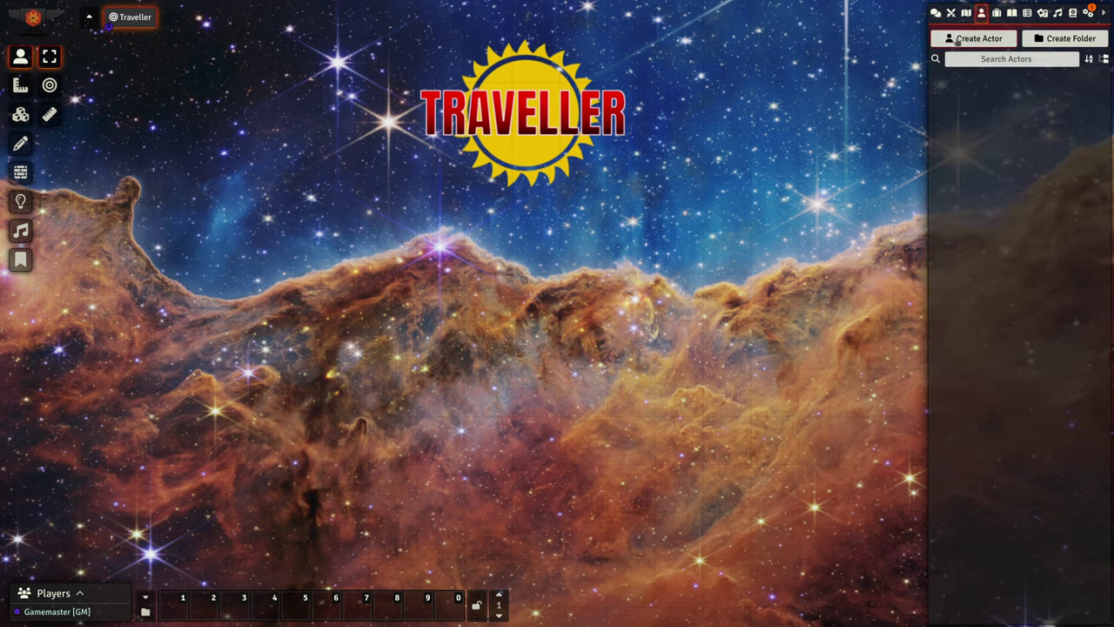
click(958, 40)
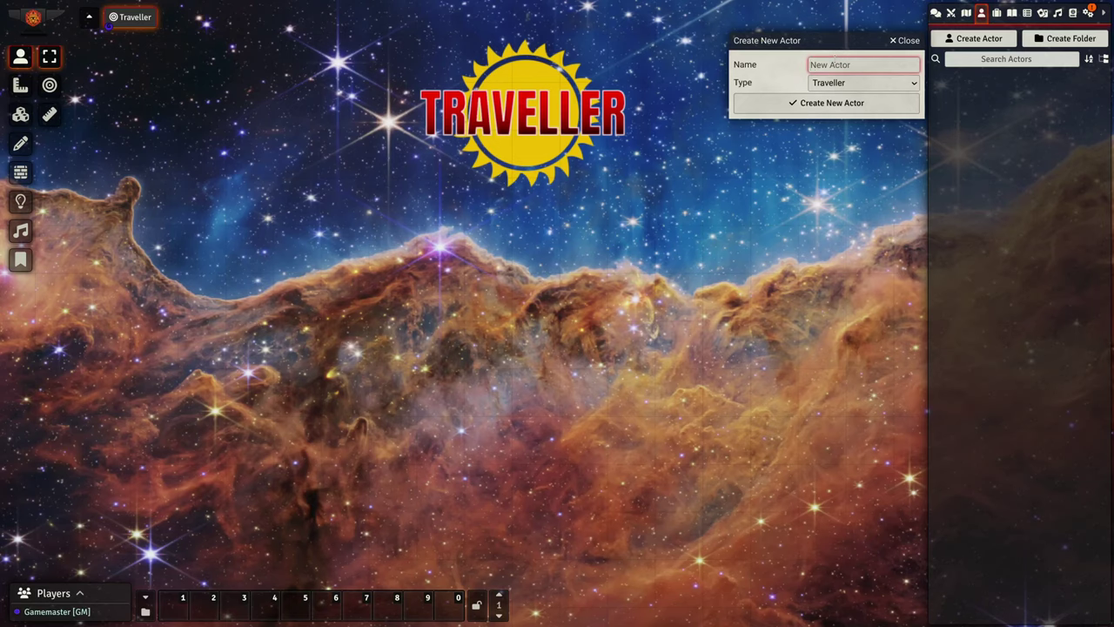
text(Fred)
click(840, 103)
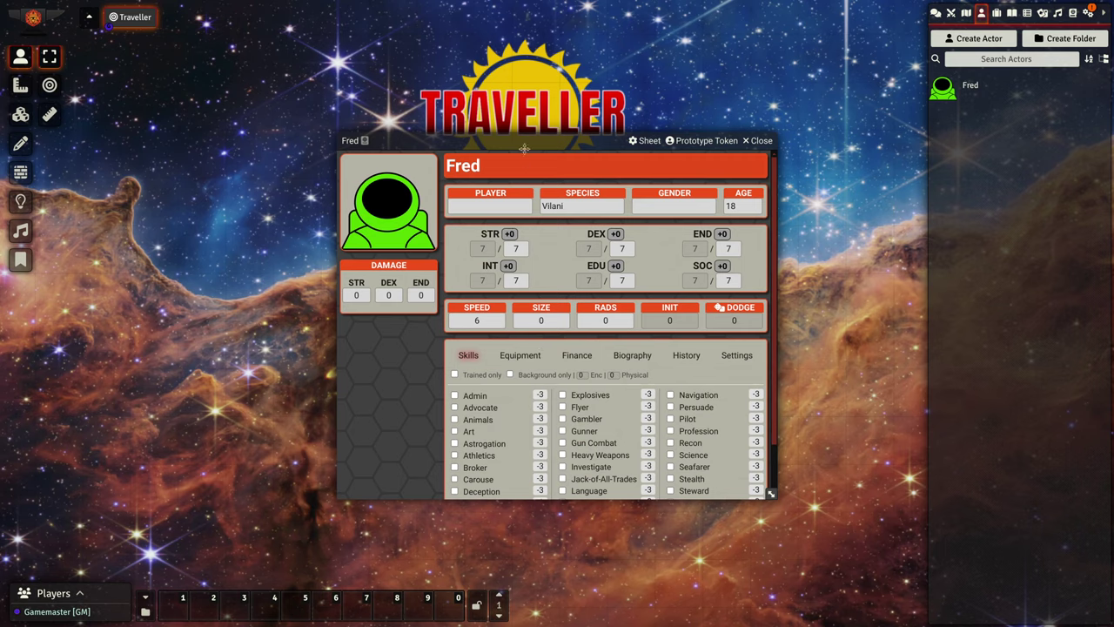
drag(525, 145, 417, 106)
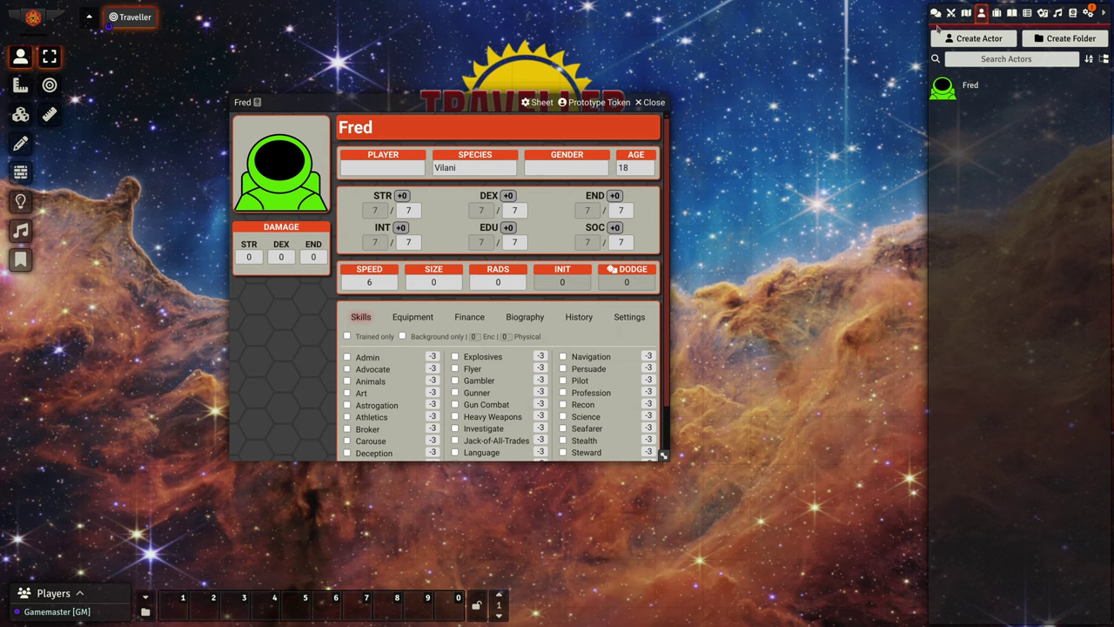
- Roll a set of characteristics in the chat with the upp command and apply the result to Fred's sheet
click(936, 13)
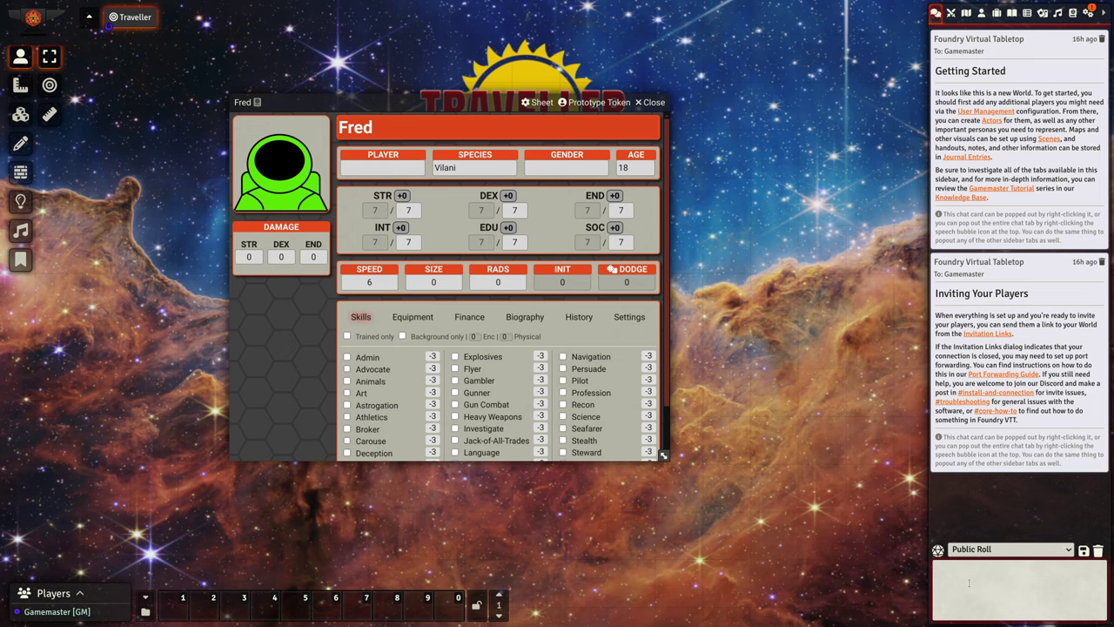
text(upp)
key(Return)
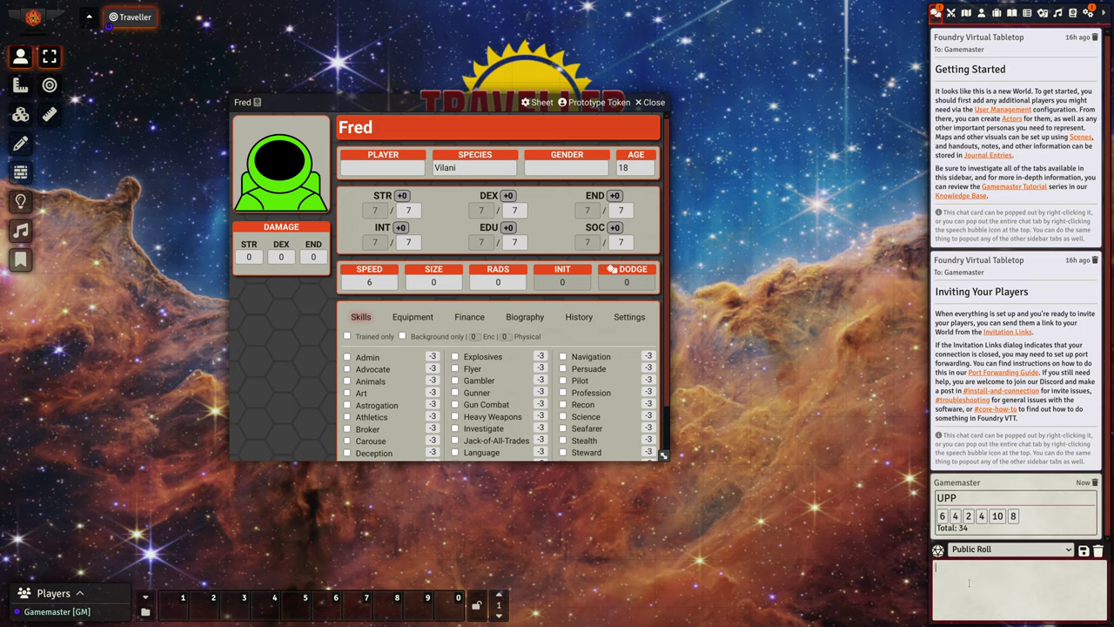
drag(1018, 514, 459, 243)
- Swap Fred's END and SOC characteristic values and reposition his sheet
drag(595, 196, 599, 236)
drag(396, 102, 335, 98)
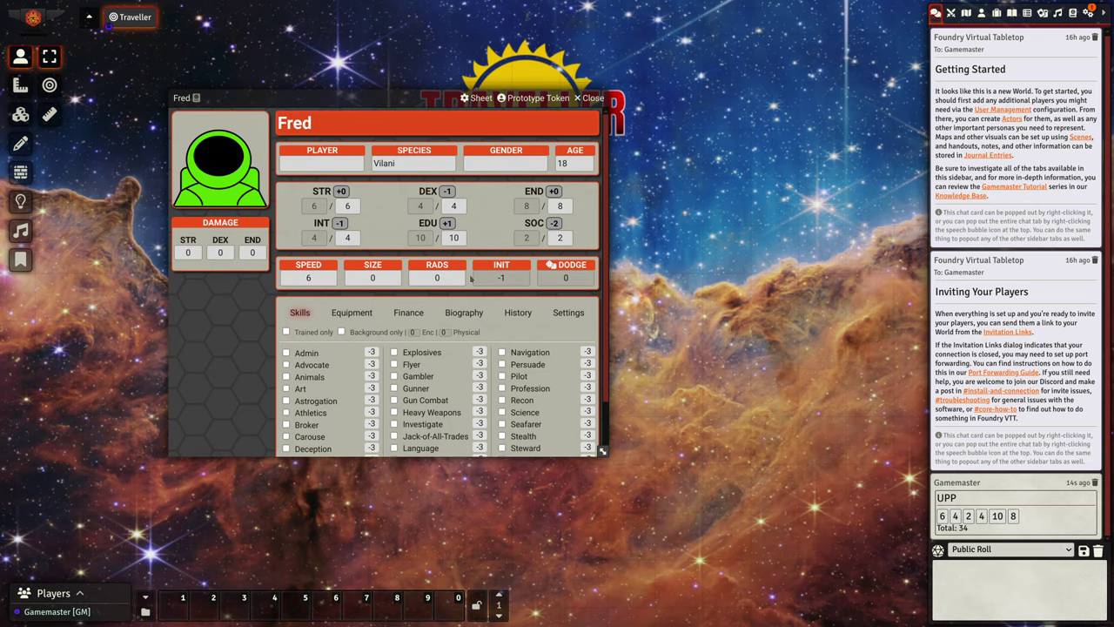
drag(402, 99, 484, 110)
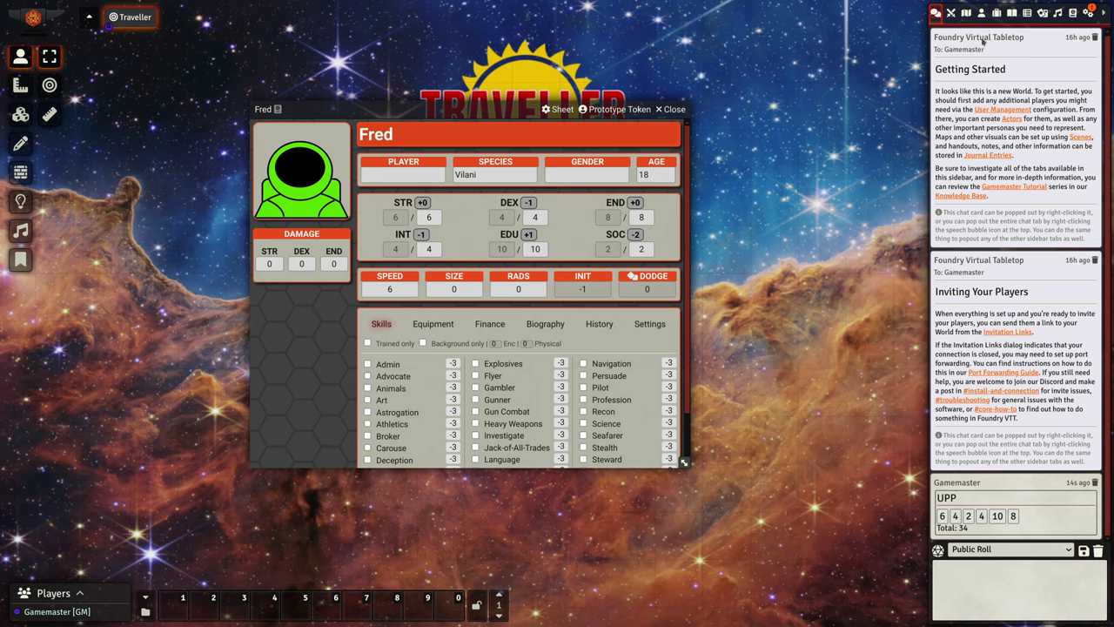
- Apply the Human package from the Alien Races folder of the MgT2e Base Actors compendium to Fred's sheet
click(1072, 14)
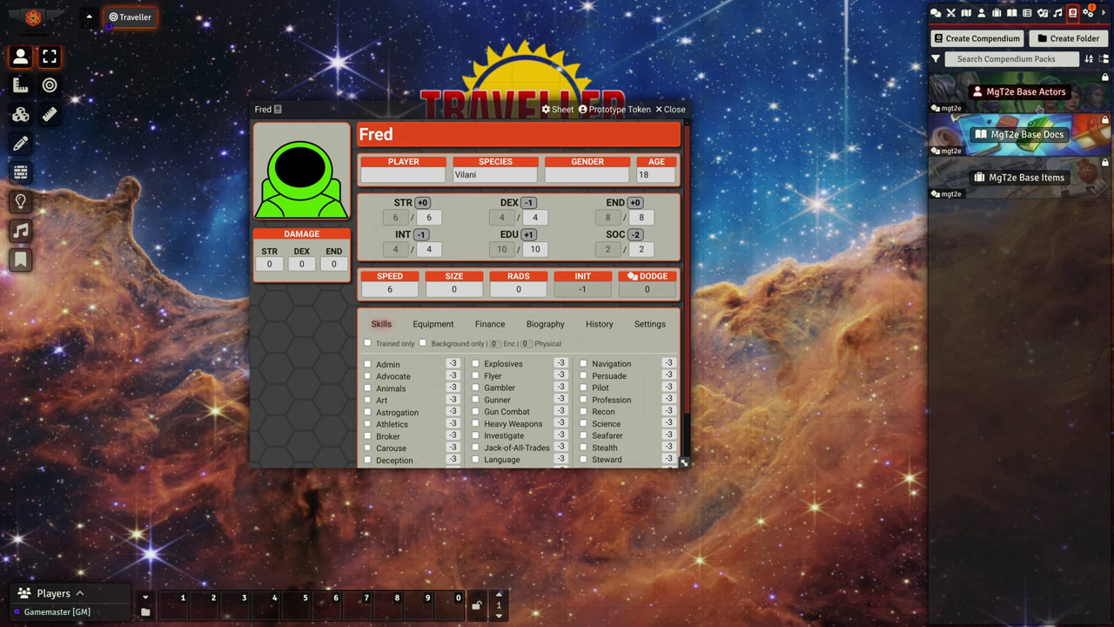
click(1036, 97)
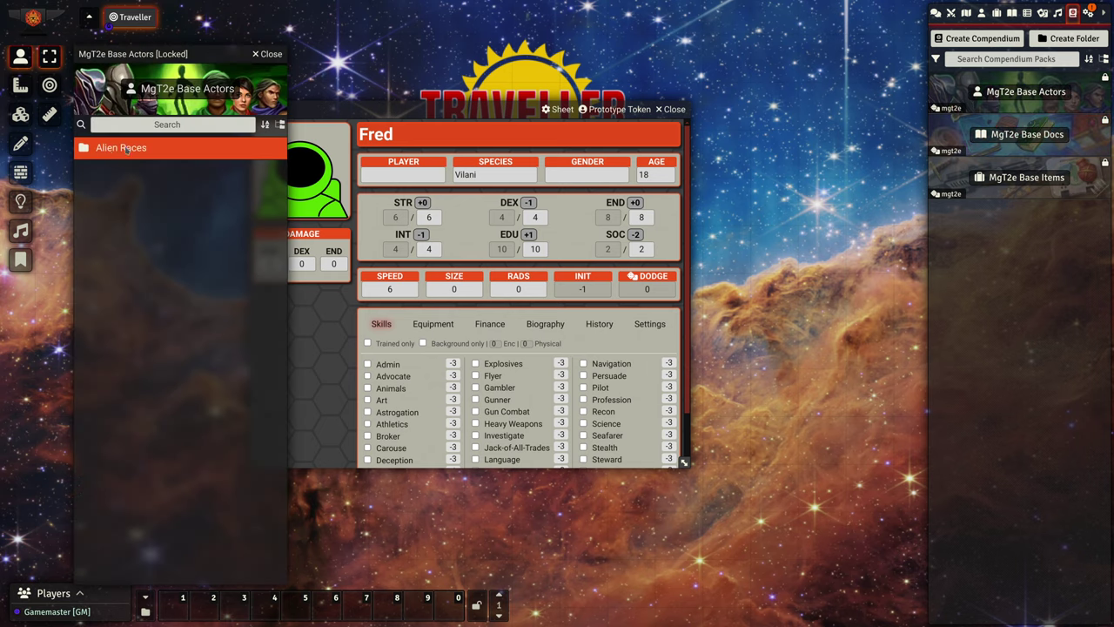
click(126, 150)
drag(454, 110, 611, 110)
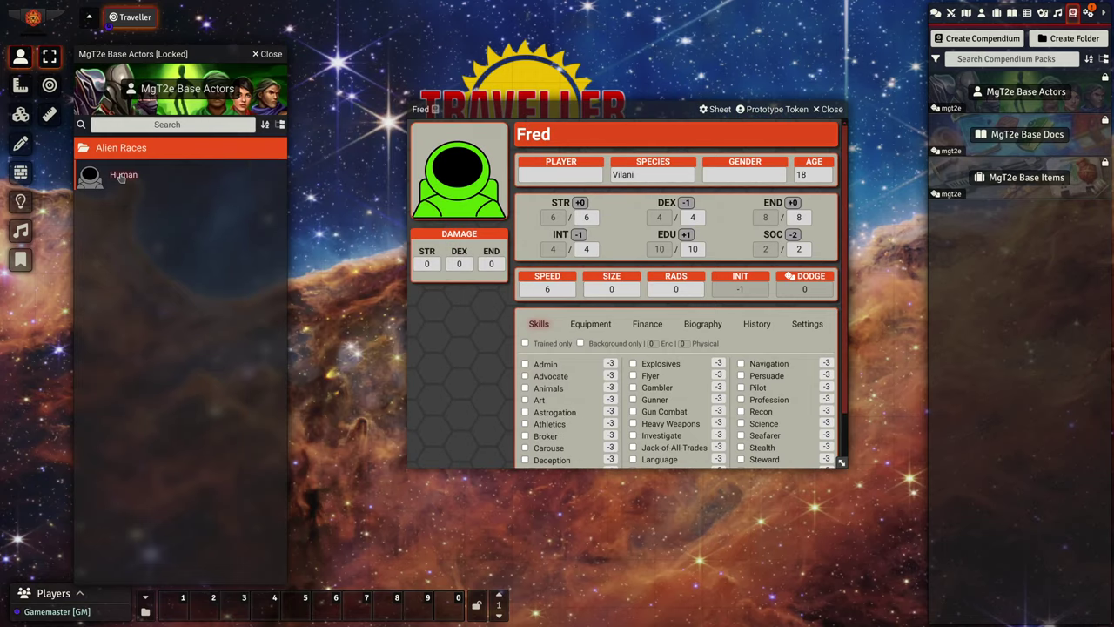
drag(122, 179, 619, 232)
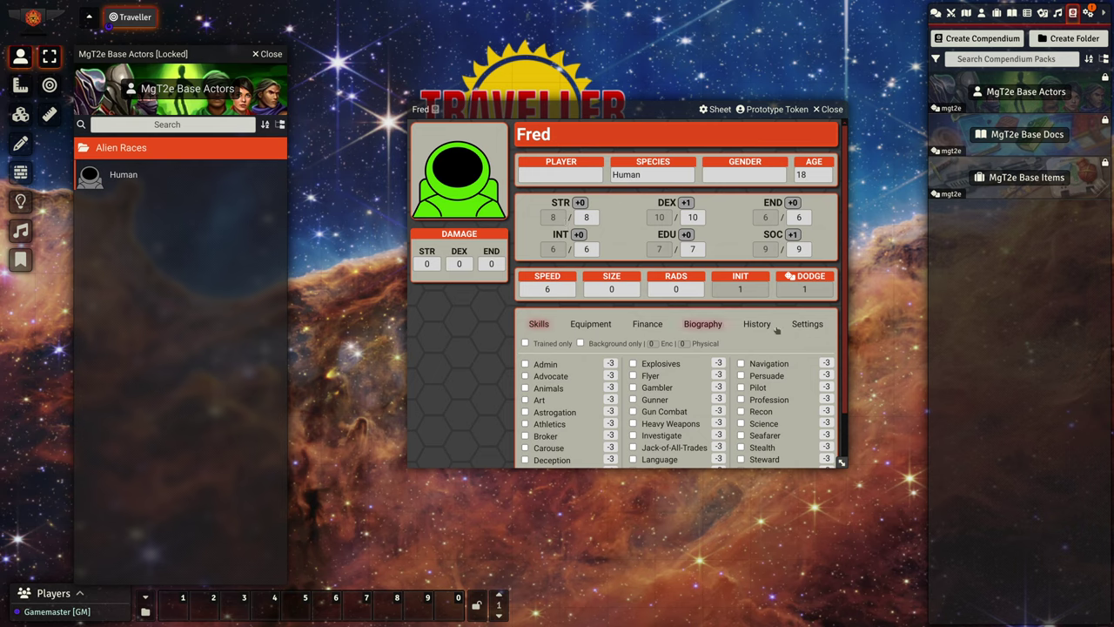
- Check Fred's career history, then put the Unarmed item from his owned equipment in use
click(748, 325)
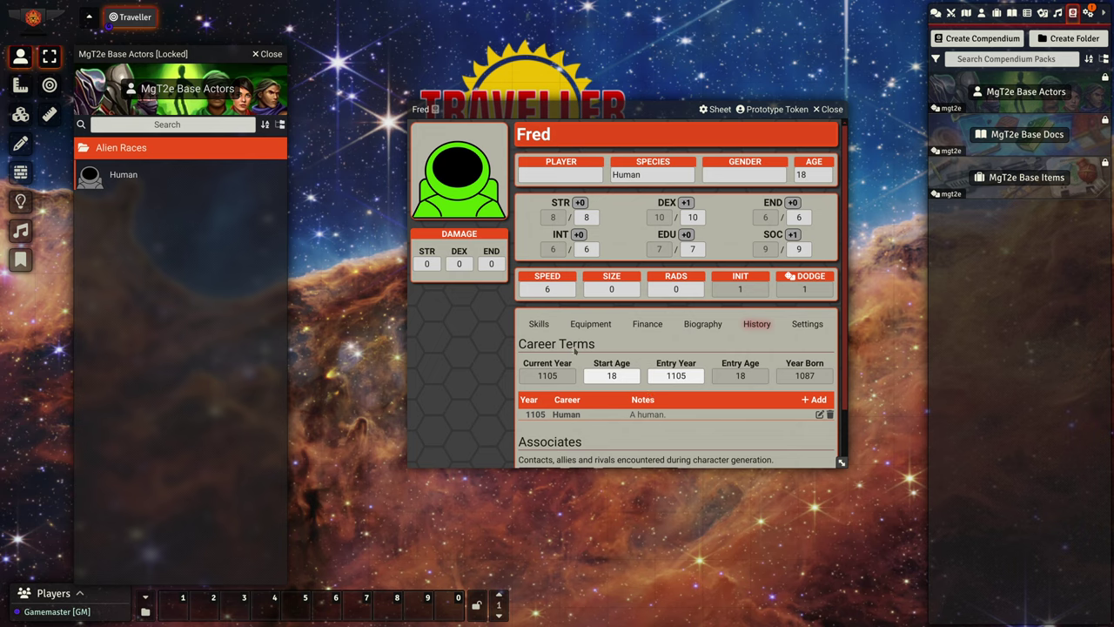
click(602, 326)
scroll(605, 331, down, 1)
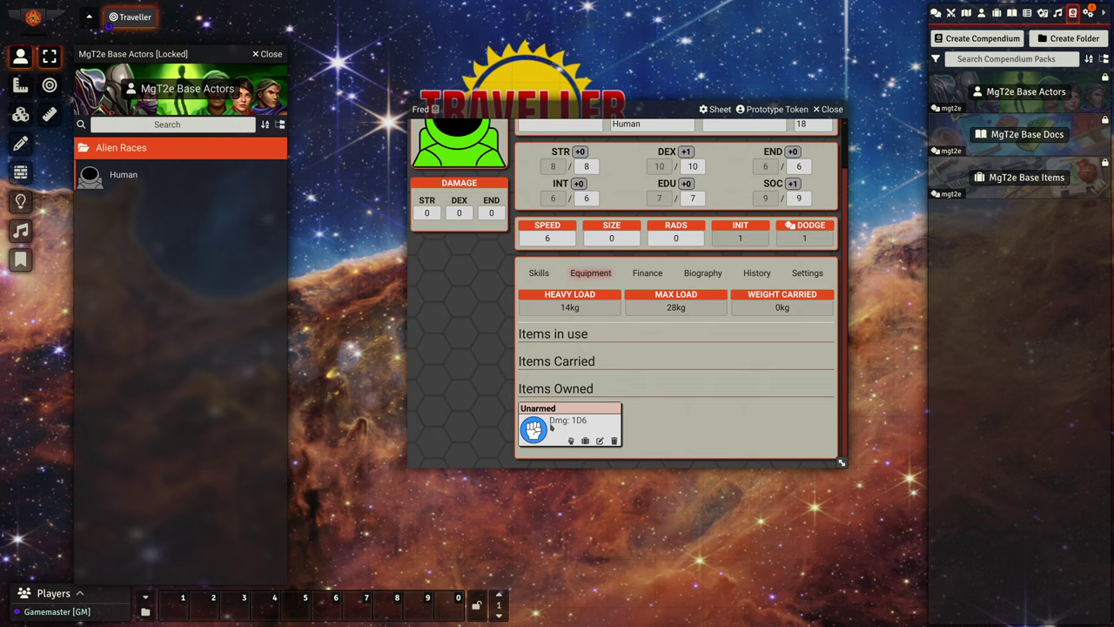
click(572, 440)
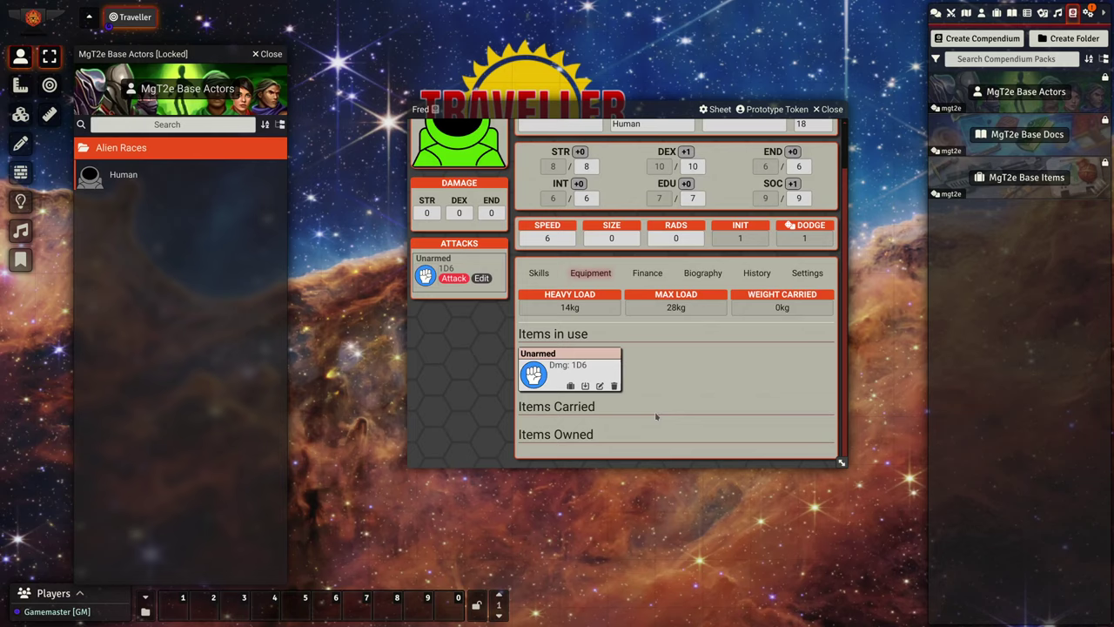
scroll(657, 417, up, 1)
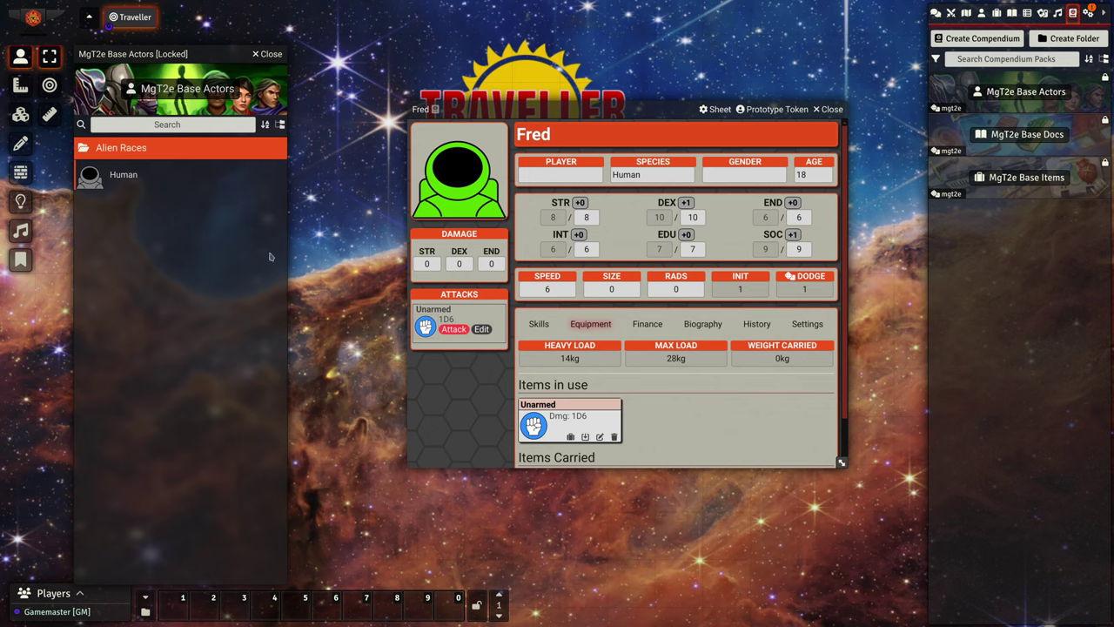
- Examine the Human package's characteristics, items and career term in the compendium, then close it and its compendium
click(127, 178)
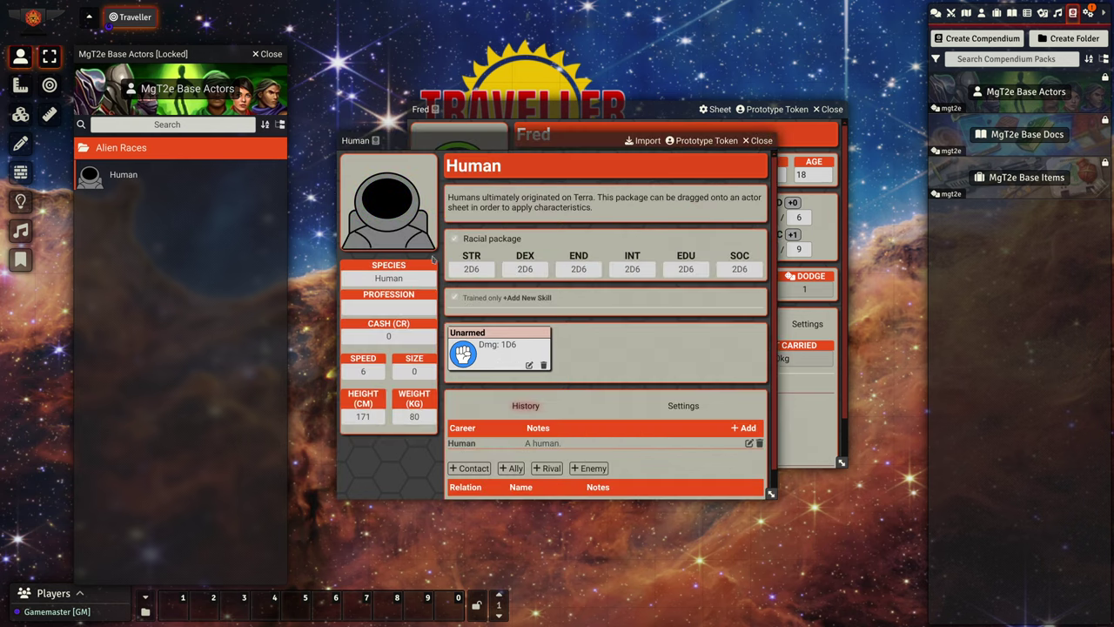
drag(501, 143, 249, 186)
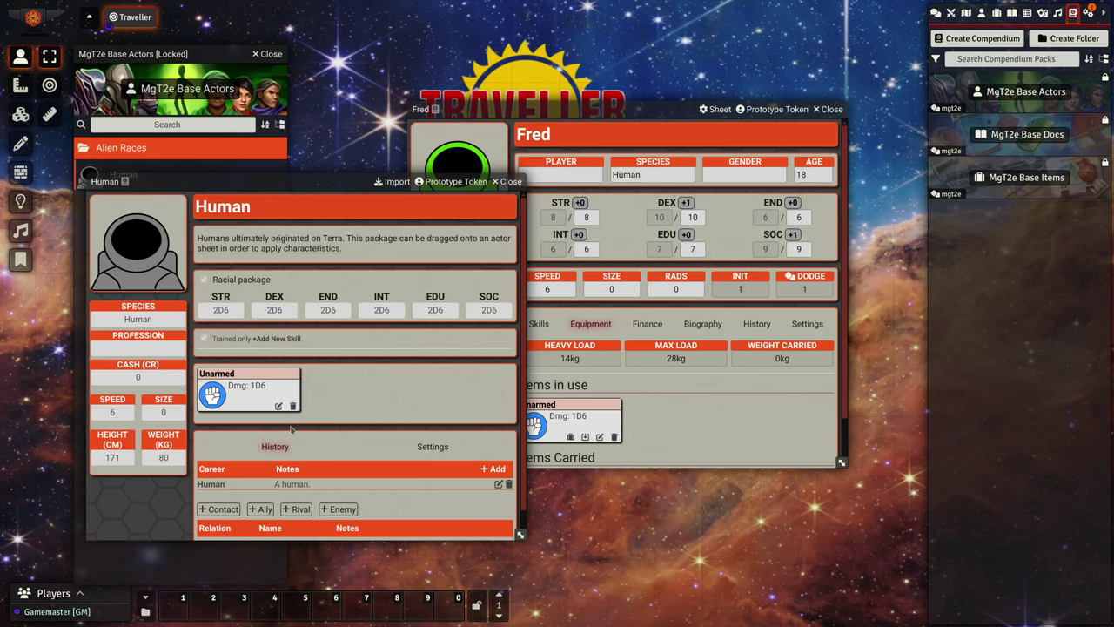
scroll(351, 452, down, 1)
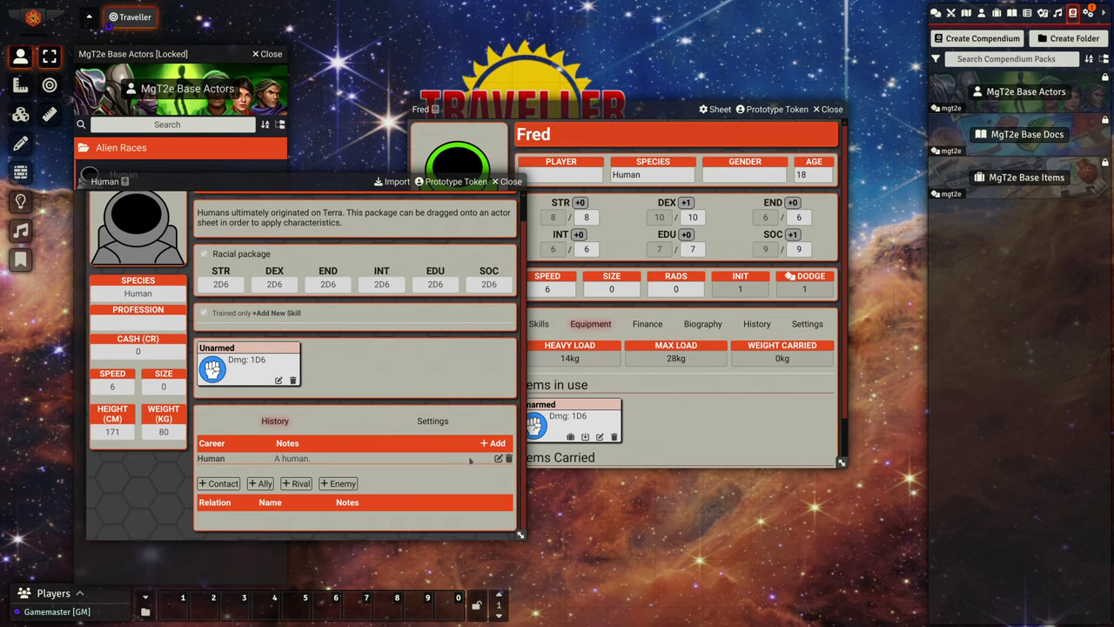
click(496, 458)
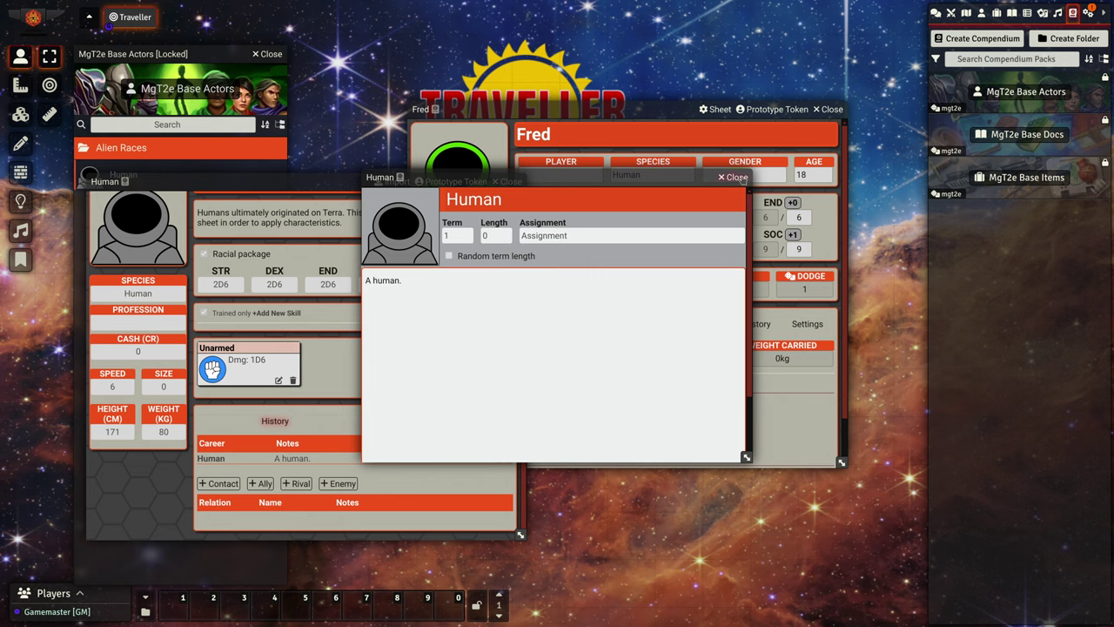
click(736, 178)
scroll(346, 325, up, 1)
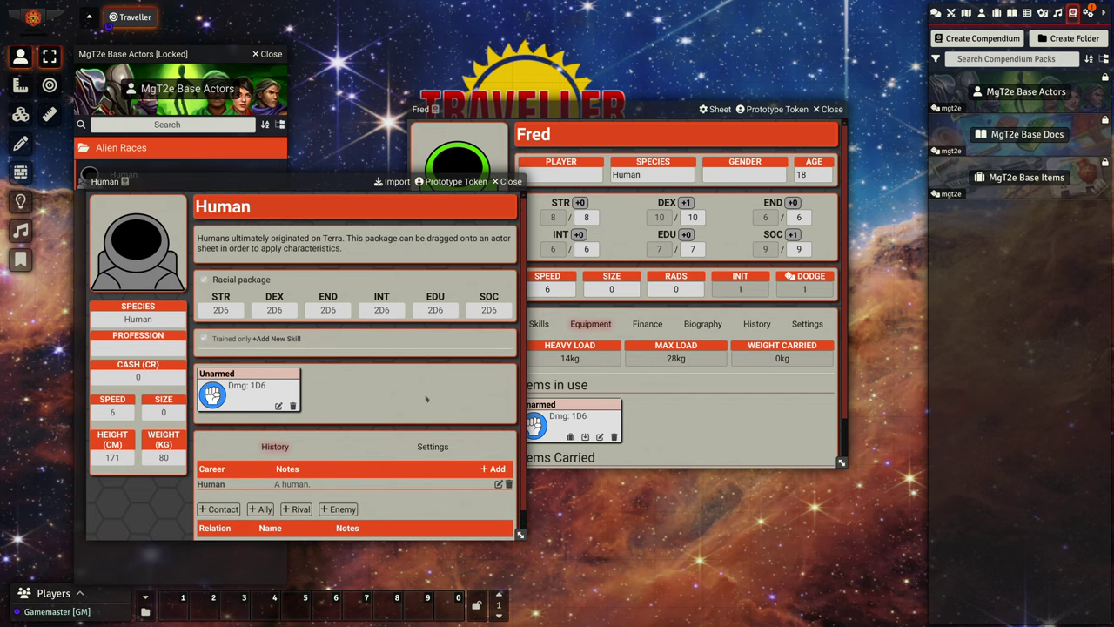
click(511, 182)
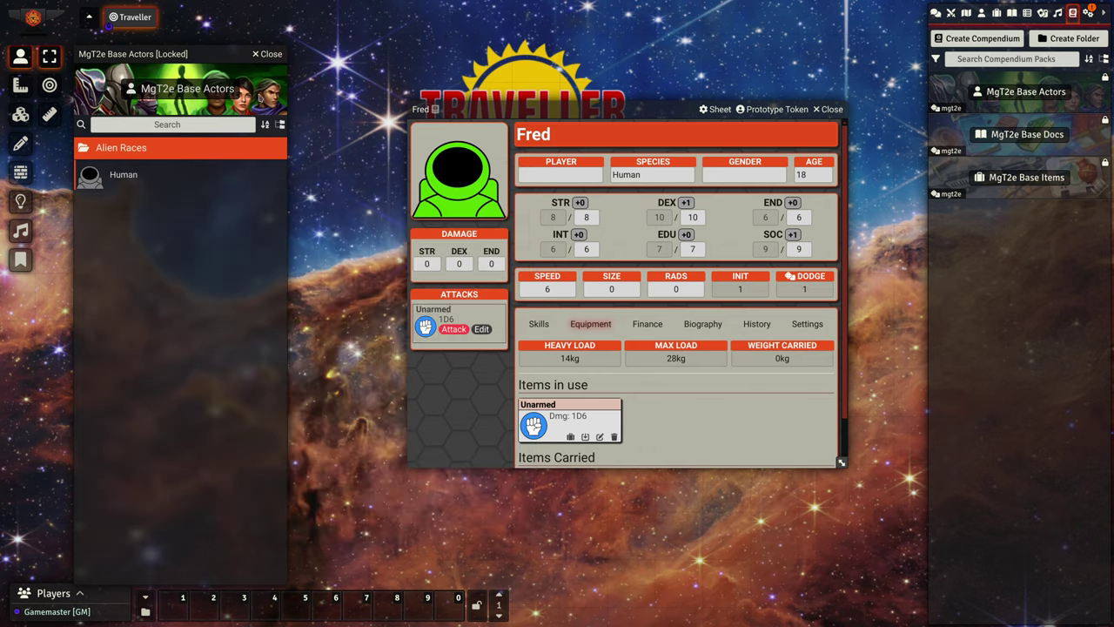
click(269, 54)
drag(596, 111, 425, 119)
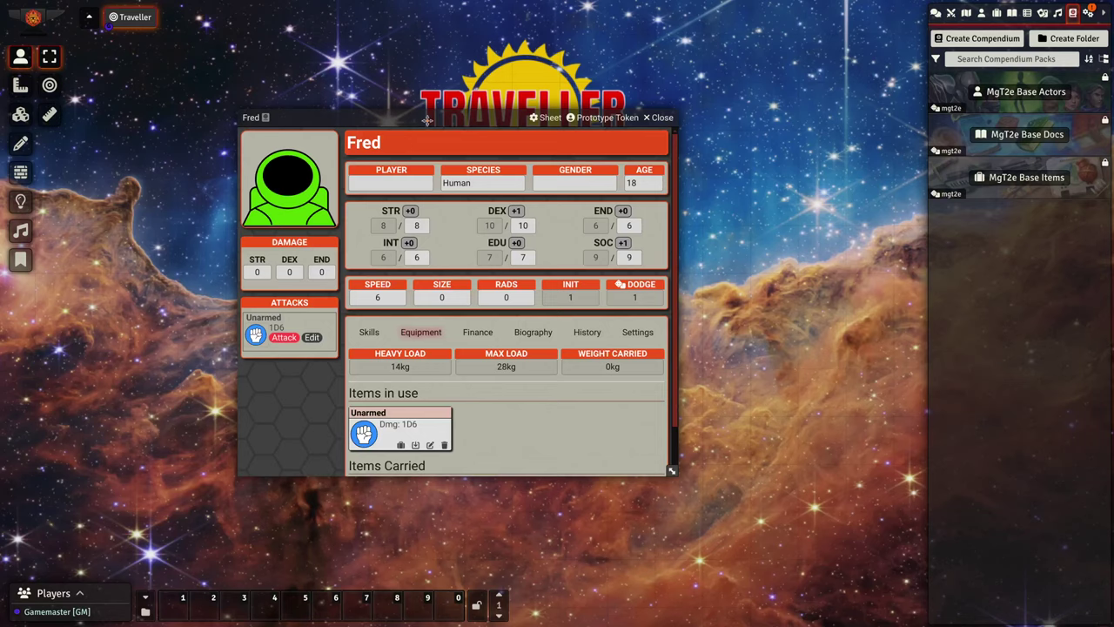
- Create a new actor of type Package named Spacer
click(981, 14)
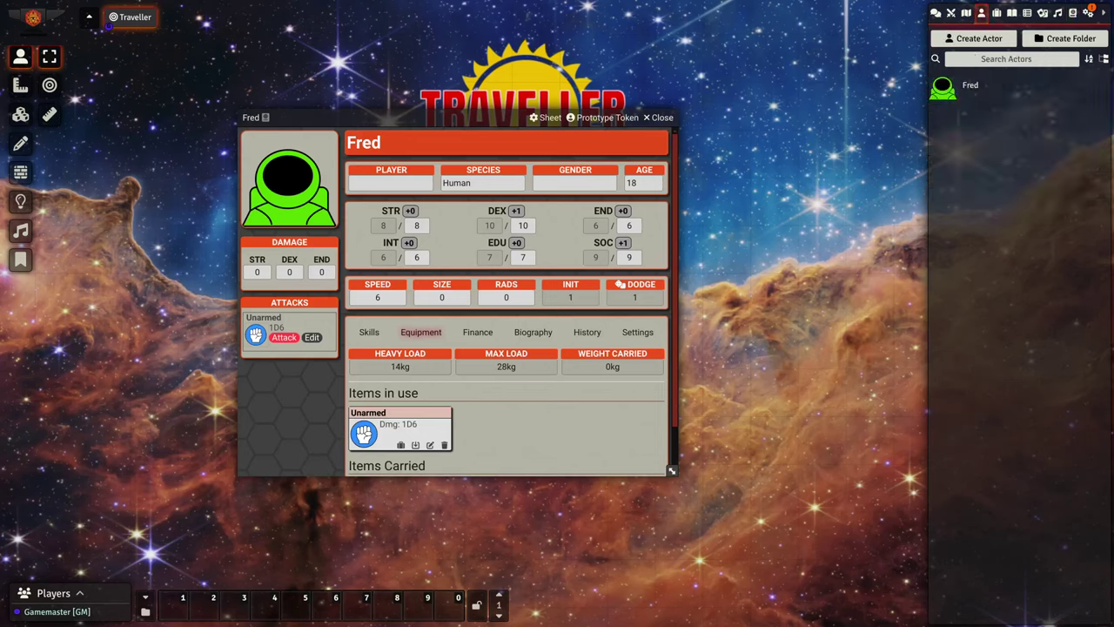
click(962, 44)
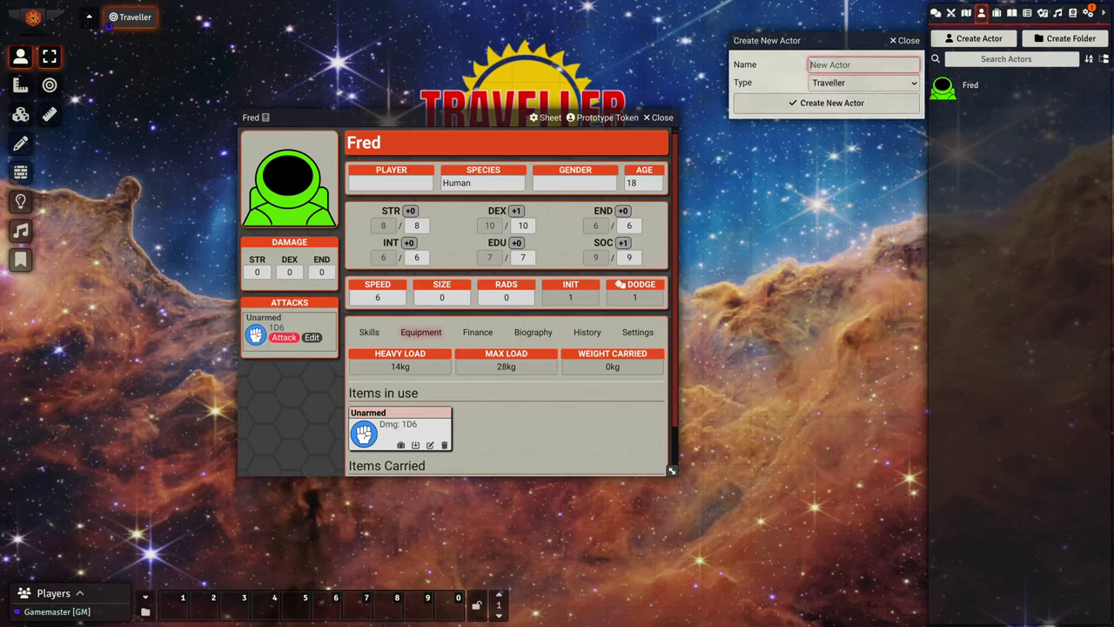
click(833, 85)
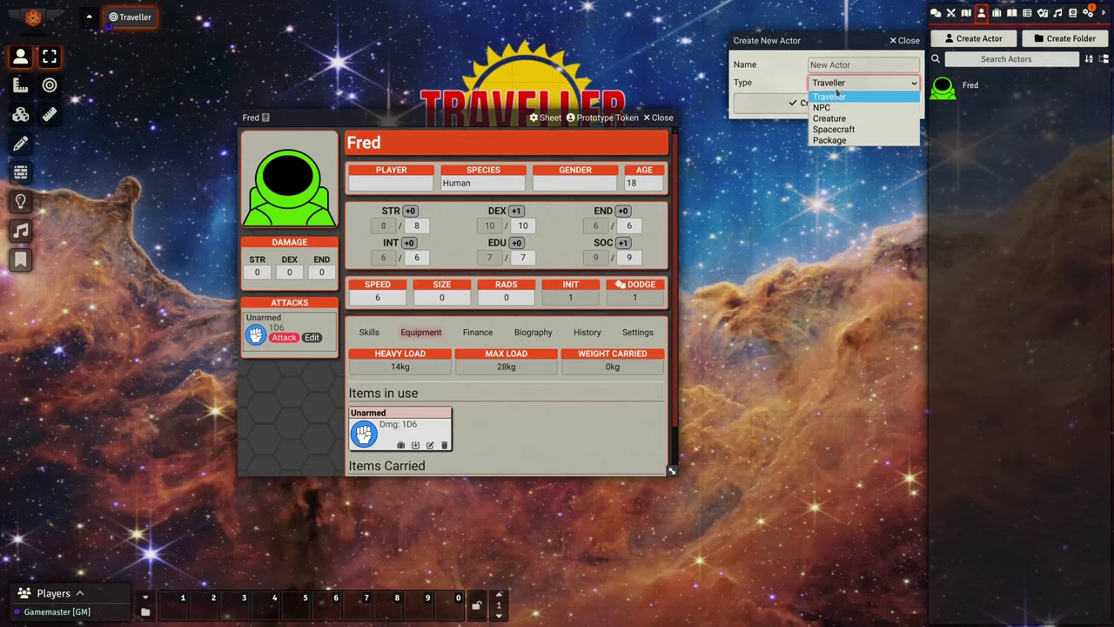
click(830, 141)
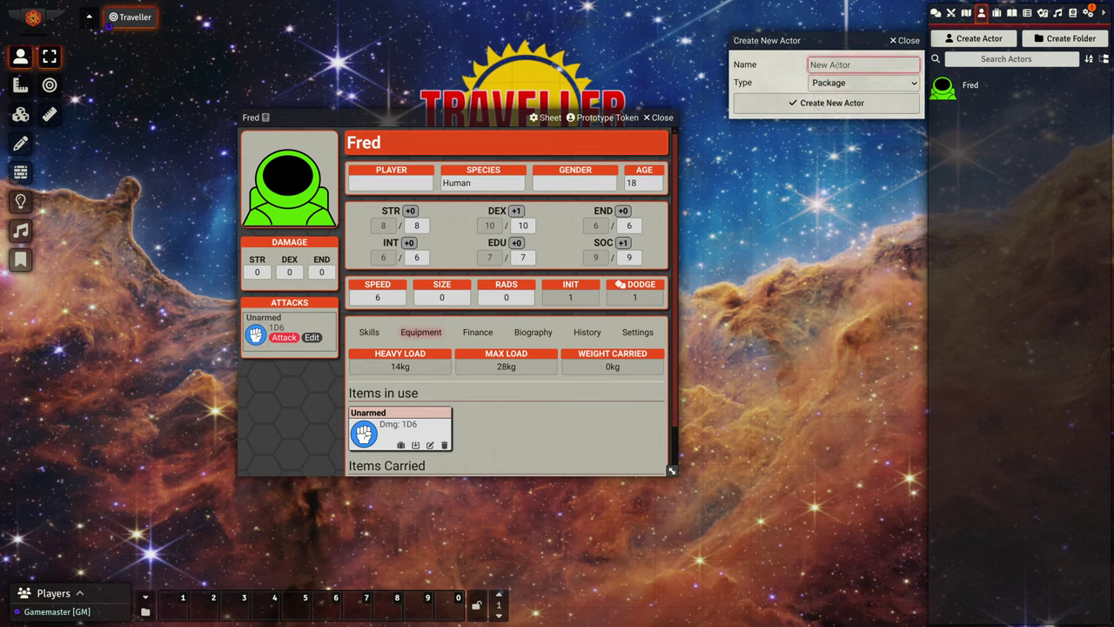
text(Spacecraft)
key(BackSpace)
key(BackSpace)
key(BackSpace)
key(BackSpace)
key(BackSpace)
click(831, 103)
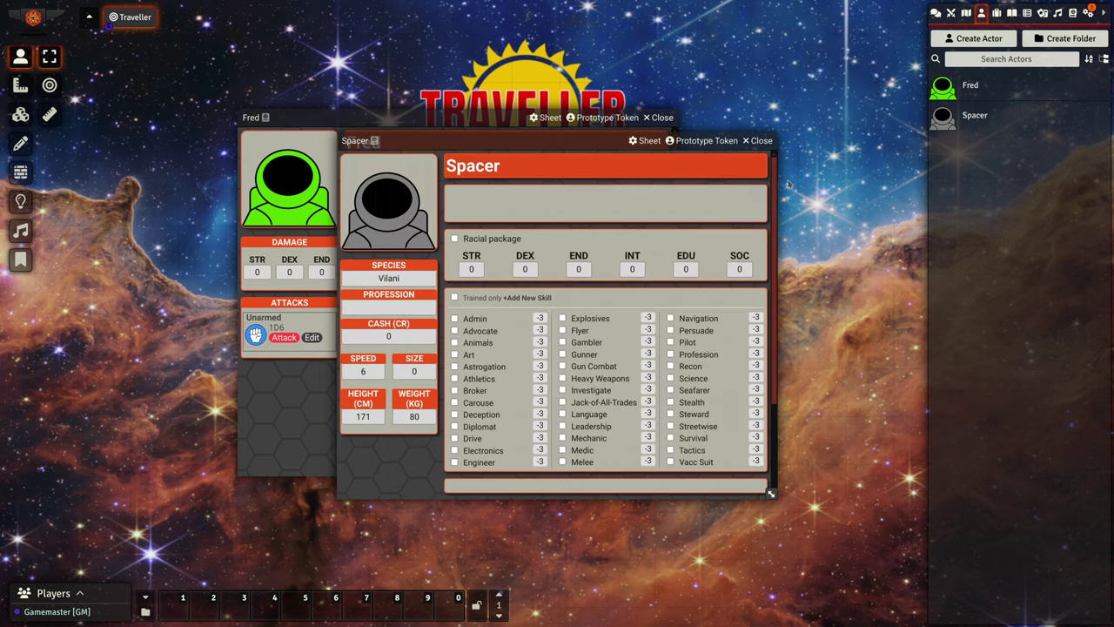
- Save the Spacer package's description as "This is someone who grew up on a space station or in an asteroid belt."
click(753, 198)
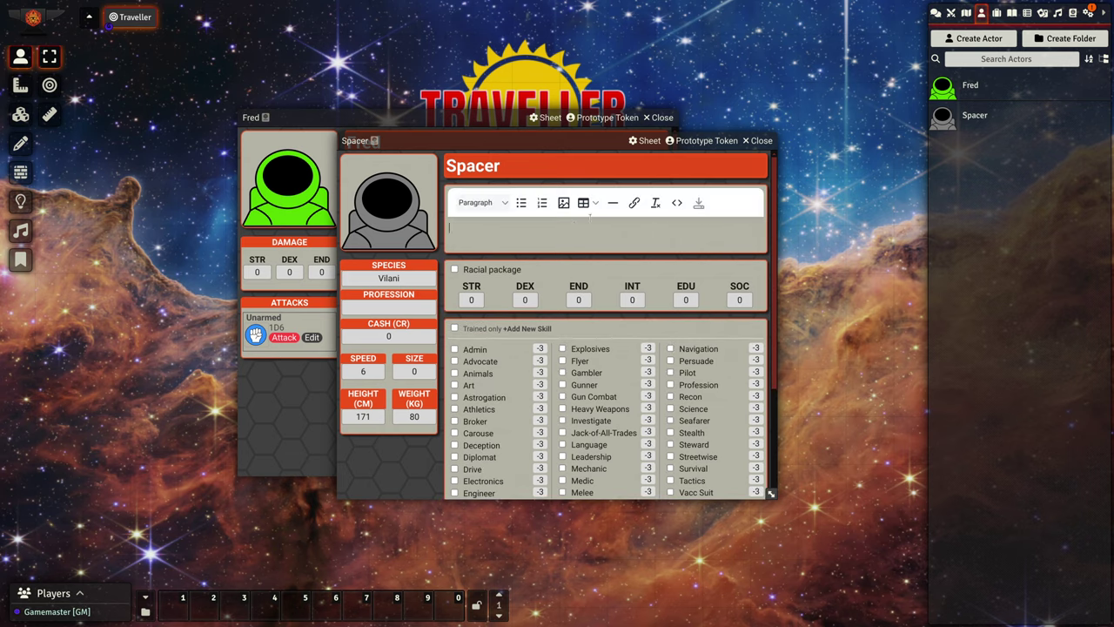
text(This is someone who grew up on )
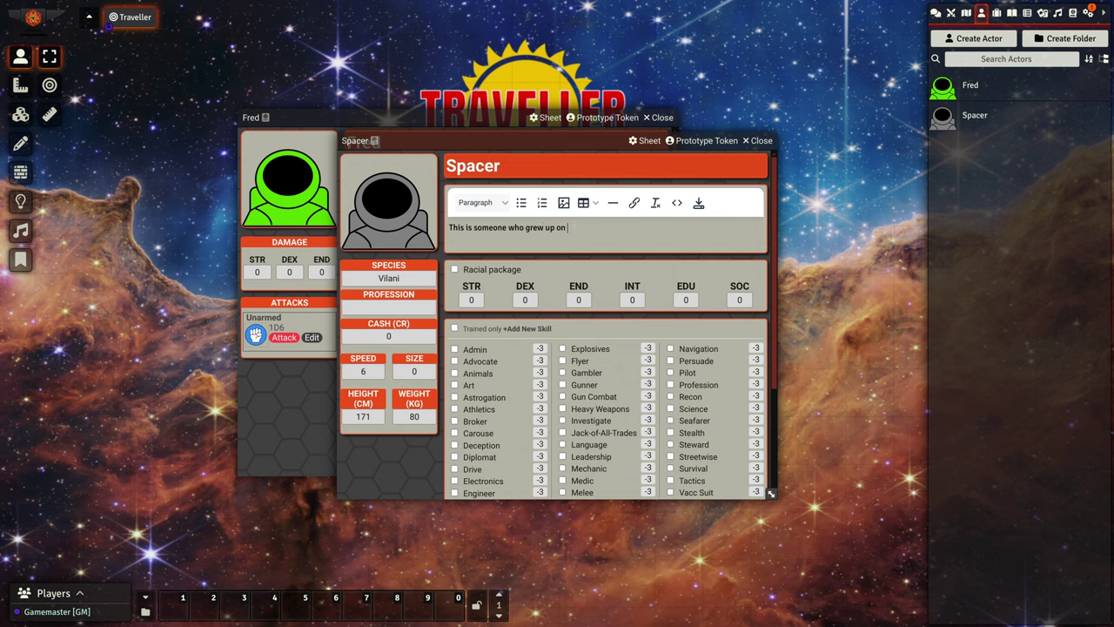
text(a space station or in an asteroid belt.)
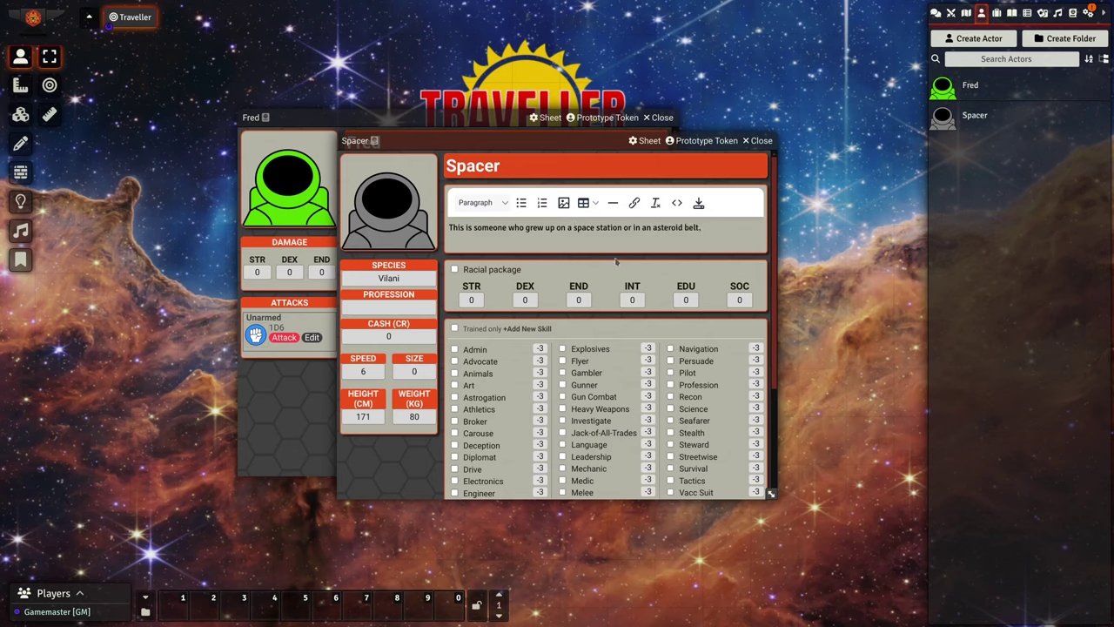
click(698, 203)
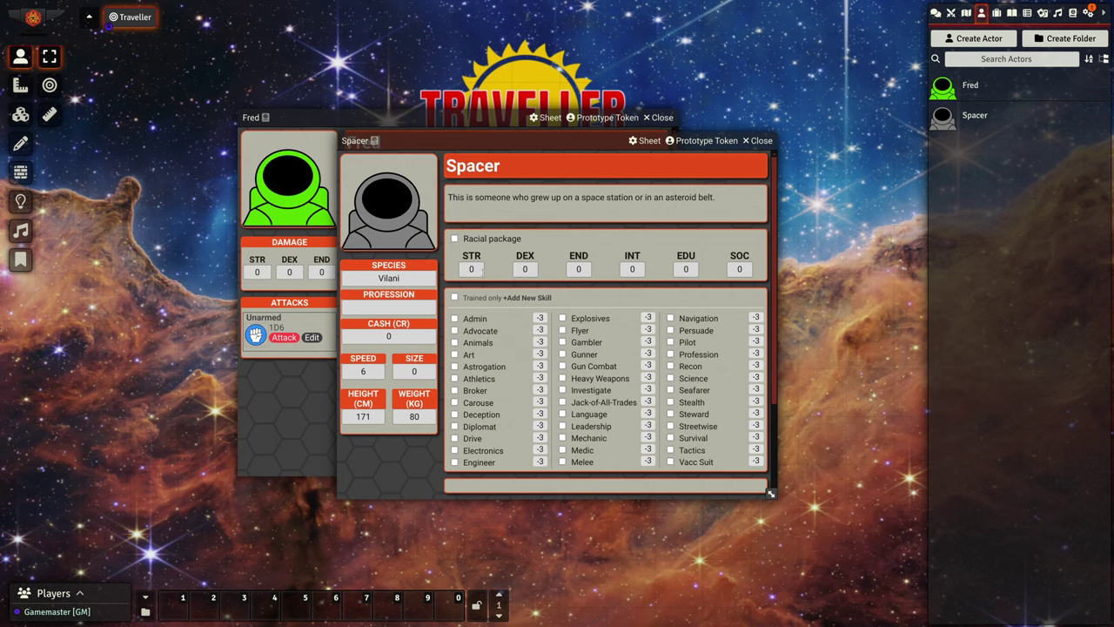
- Set the Spacer package's characteristic modifiers to STR -1, DEX +1 and INT +1
click(482, 269)
text(-1)
click(550, 271)
click(525, 269)
key(BackSpace)
text(+1)
click(632, 269)
key(BackSpace)
text(+1)
click(651, 268)
- Train the Spacer package in Vacc Suit at level 1 and in Athletics with the Dexterity speciality at 1
click(670, 462)
click(756, 460)
text(1)
click(460, 380)
click(453, 380)
click(538, 389)
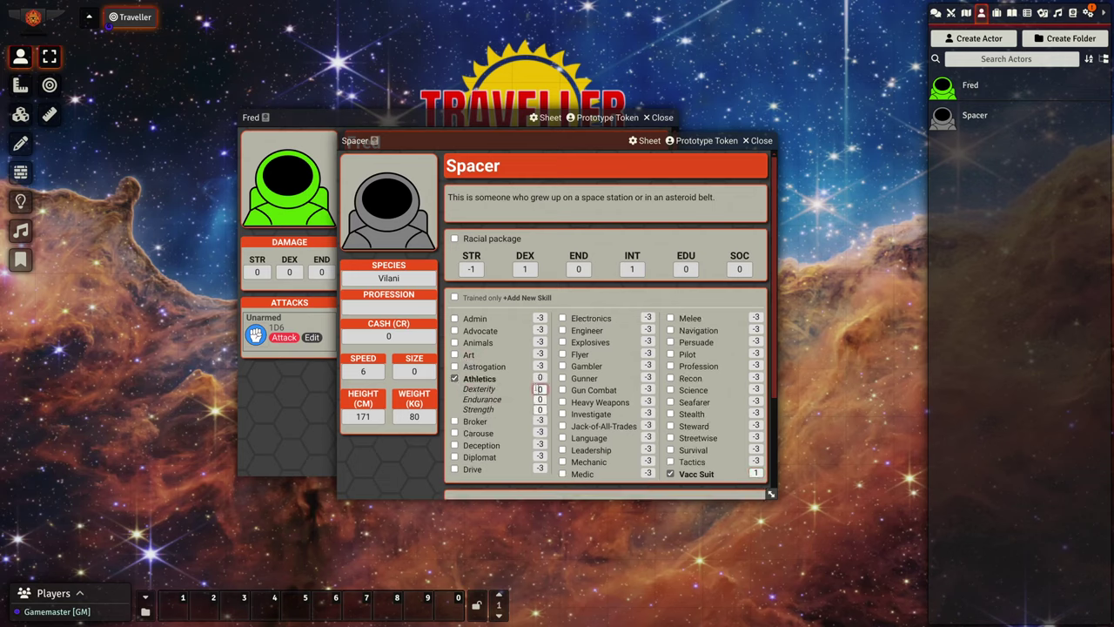
text(1)
key(Return)
- Mark the Science skill as trained in the Spacer package
click(670, 390)
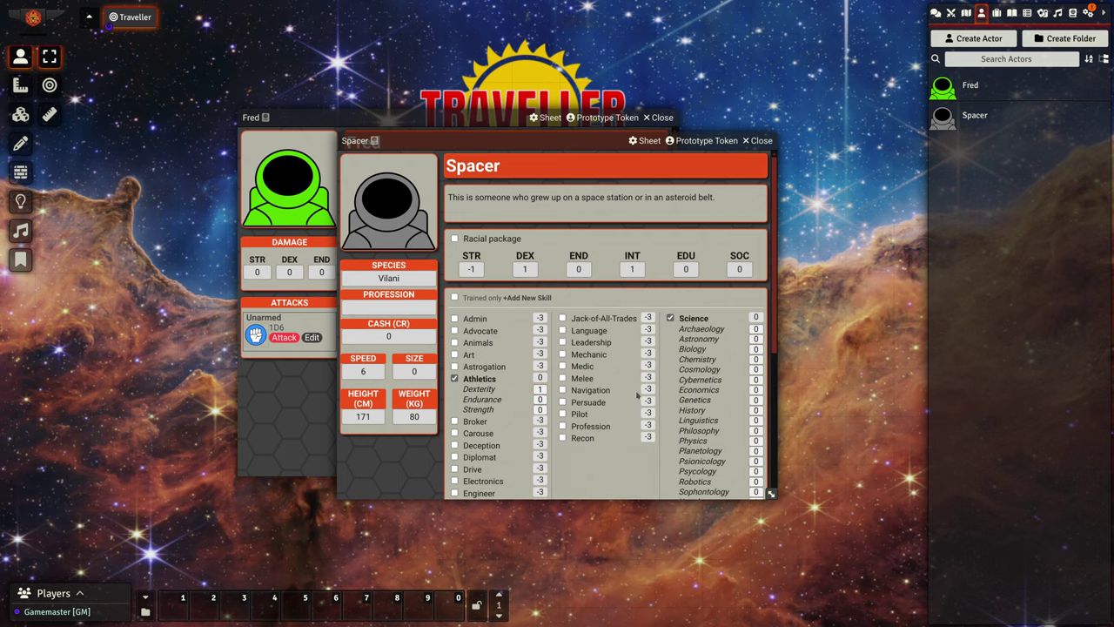
scroll(638, 392, down, 2)
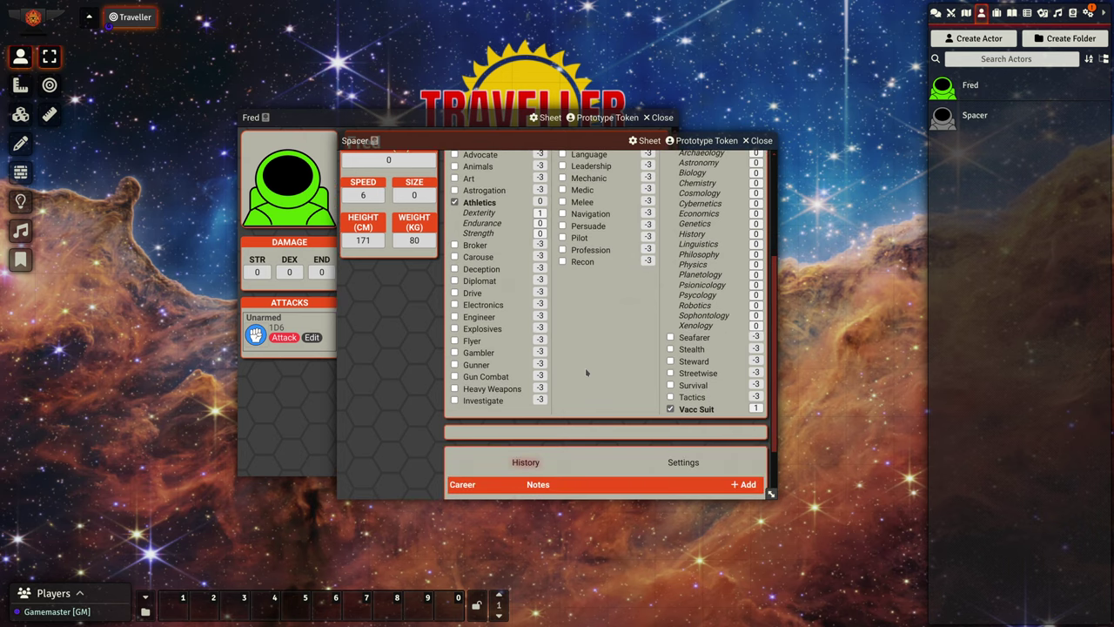
- Mark the Engineer skill as trained in the Spacer package and limit the skill list to trained skills only
scroll(582, 372, up, 1)
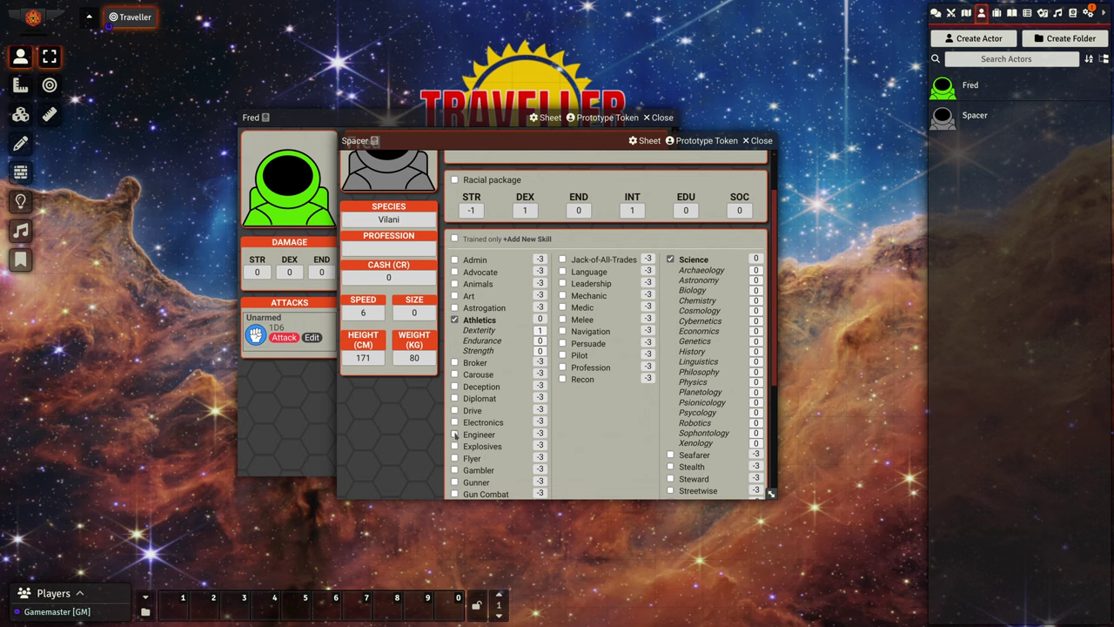
click(454, 434)
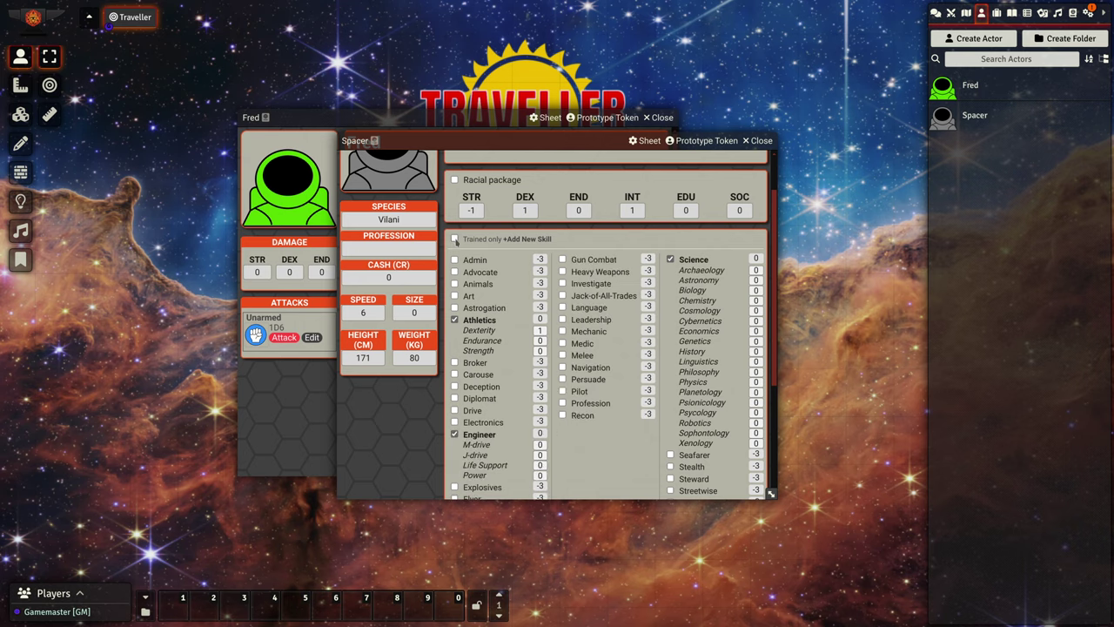
click(454, 239)
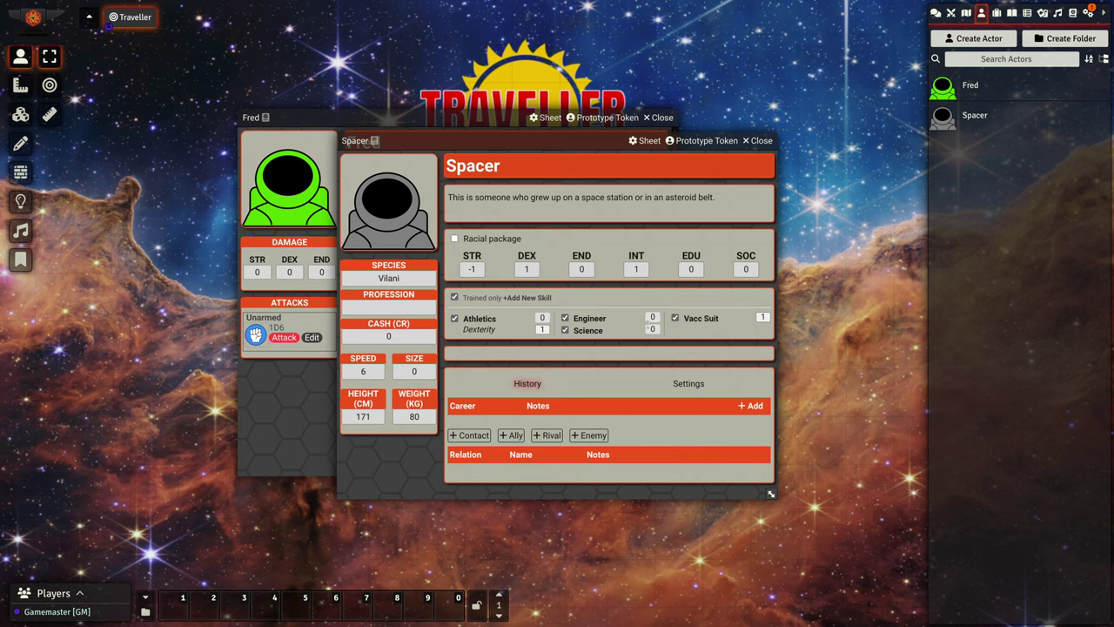
- Add a career term to the Spacer package's history, named "Spacer" with a length of 0
click(751, 407)
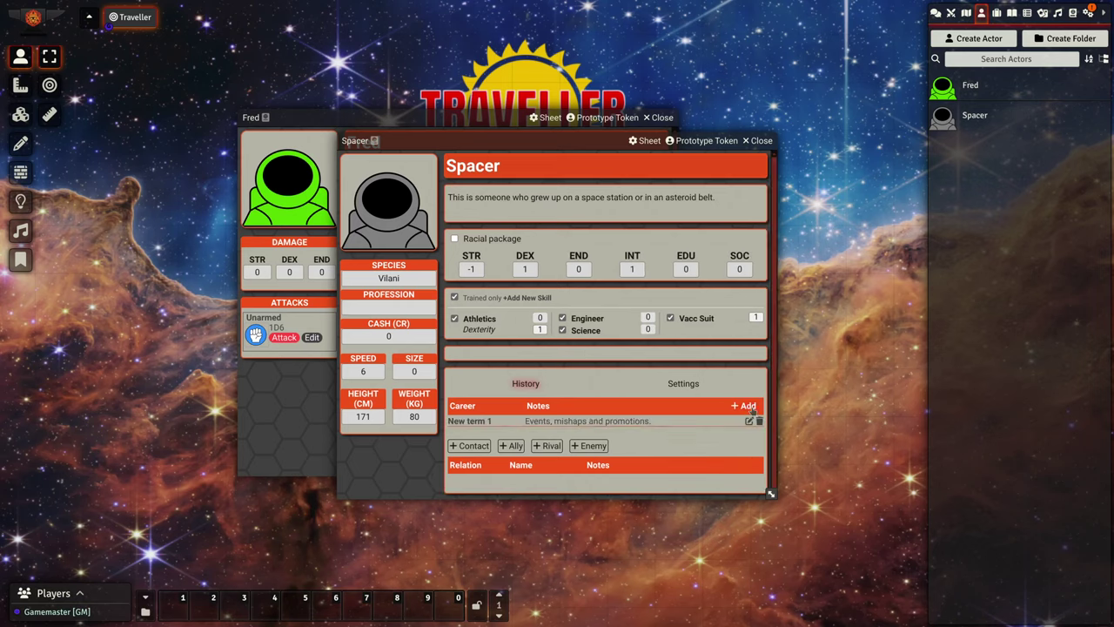
click(748, 422)
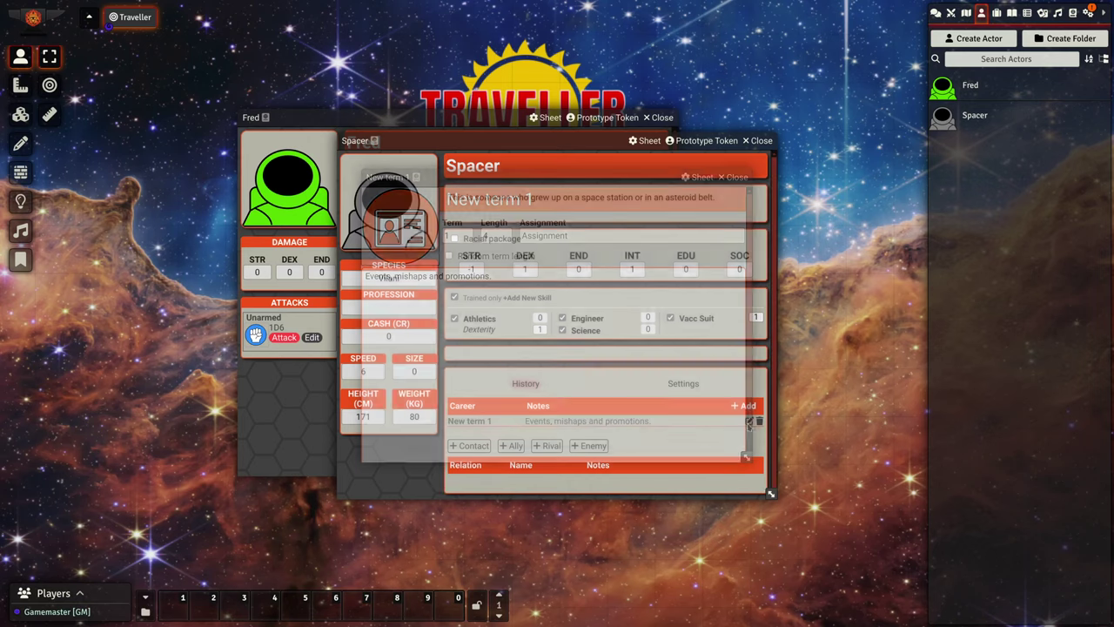
click(530, 202)
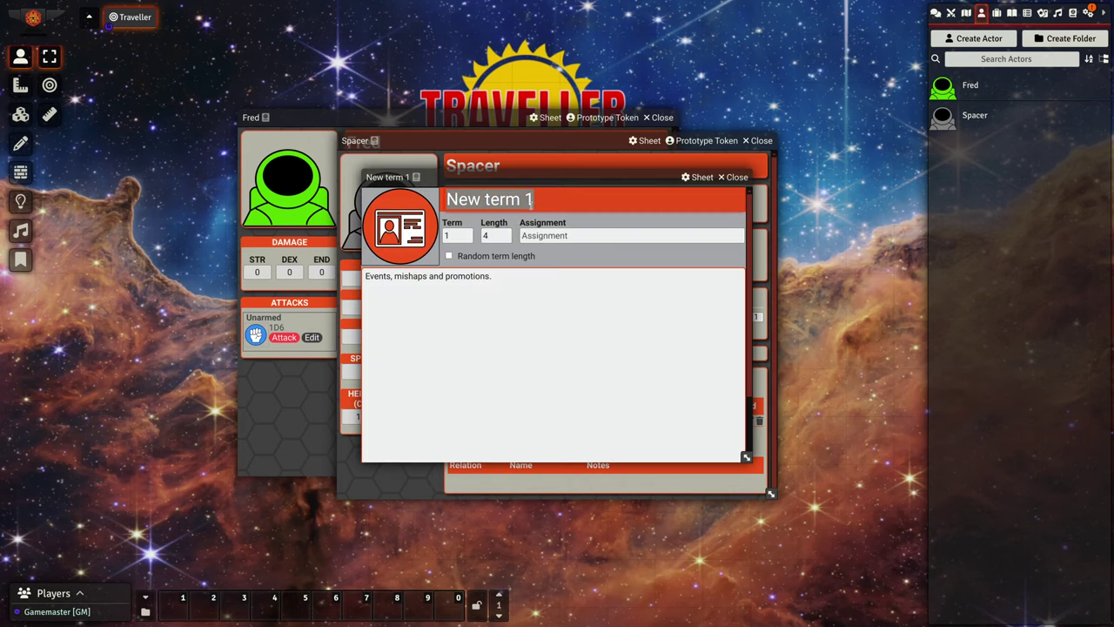
drag(536, 200, 445, 200)
text(Spacer)
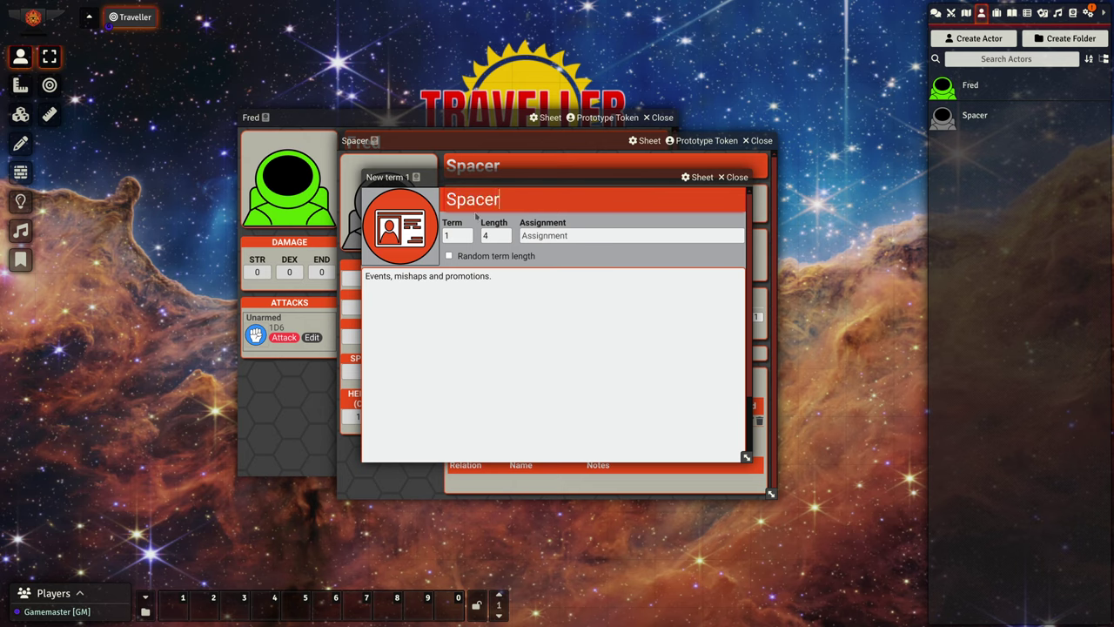
click(498, 236)
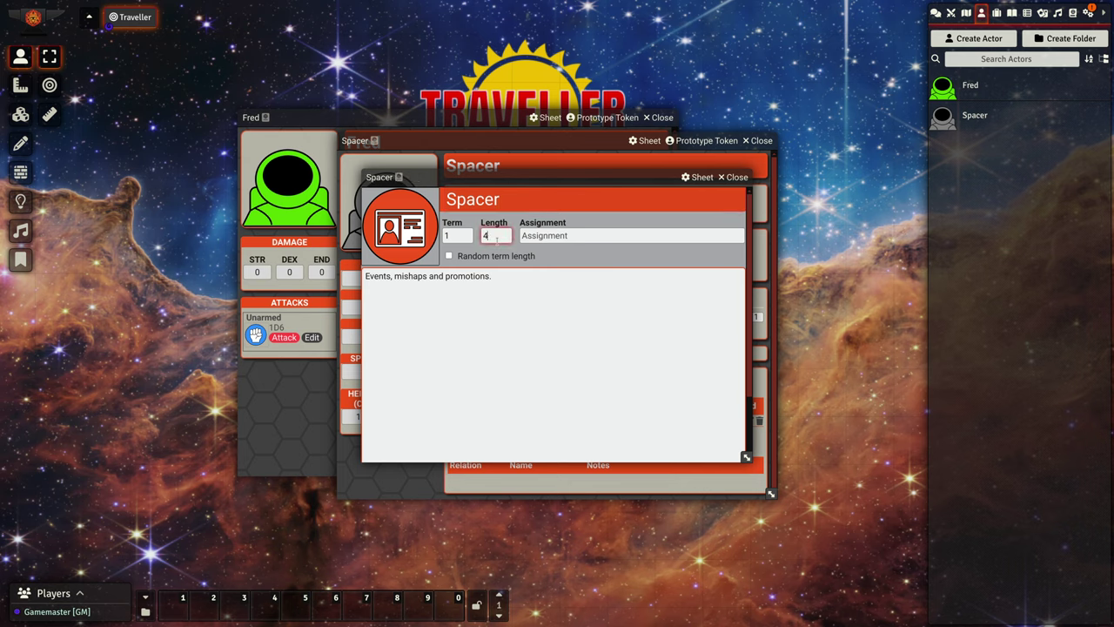
key(BackSpace)
text(0)
- Save the Spacer term's description as "This character grew up on a spacestation or in an asteroid belt." and close the term sheet
click(515, 281)
click(732, 282)
triple_click(505, 310)
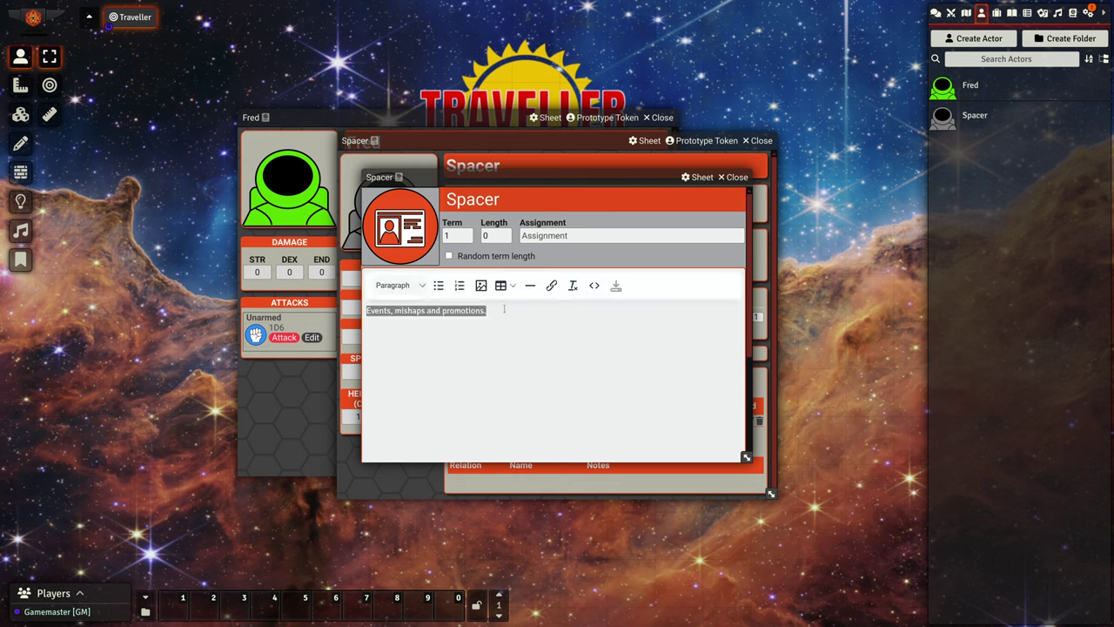
text(This character g)
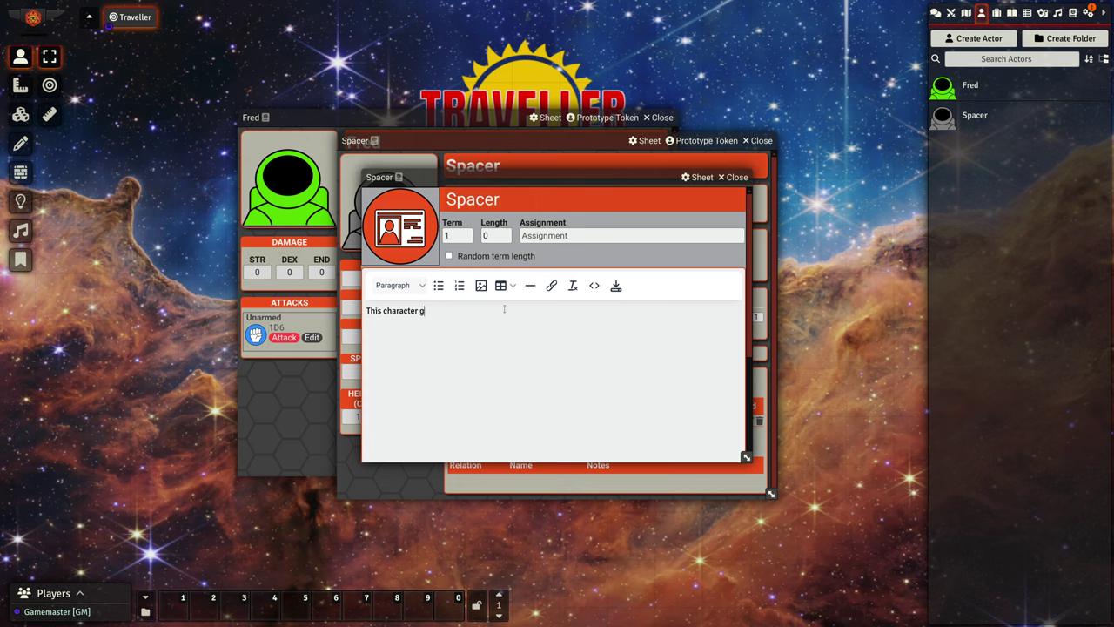
text(rew up on a spacestation or in an asteroid belt.)
click(615, 286)
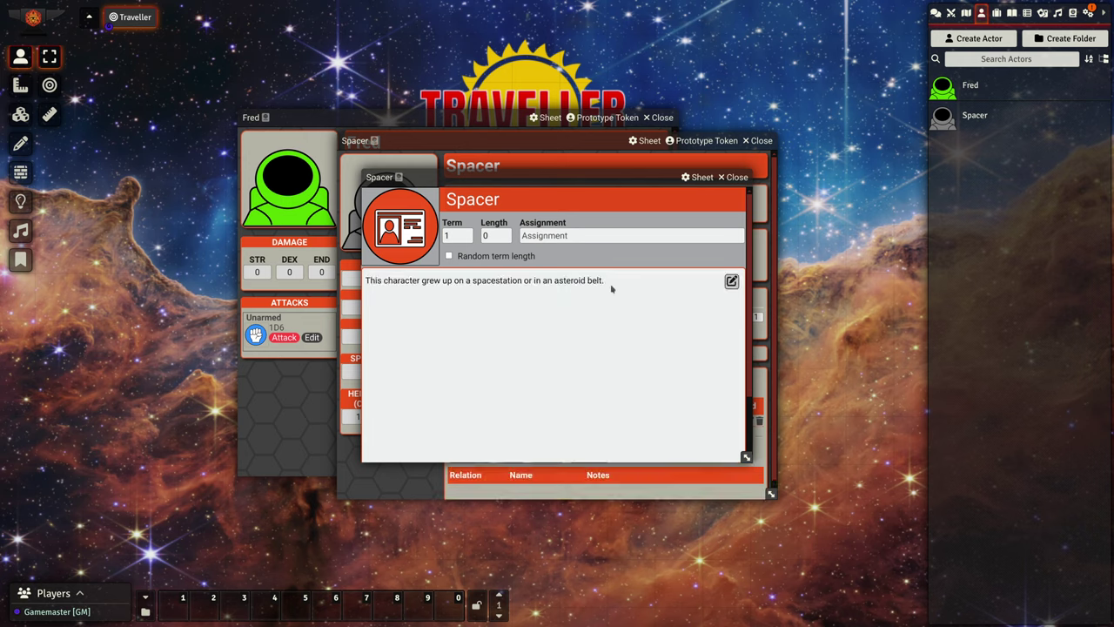
click(735, 176)
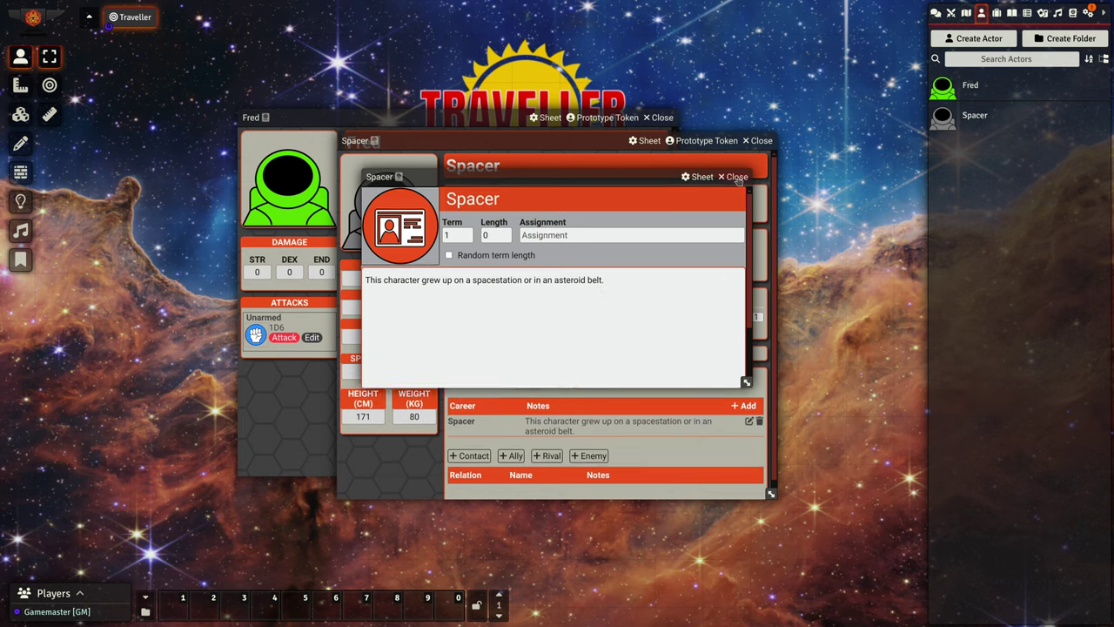
- Add a contact to the Spacer package and name it "Belter contact"
scroll(564, 295, down, 1)
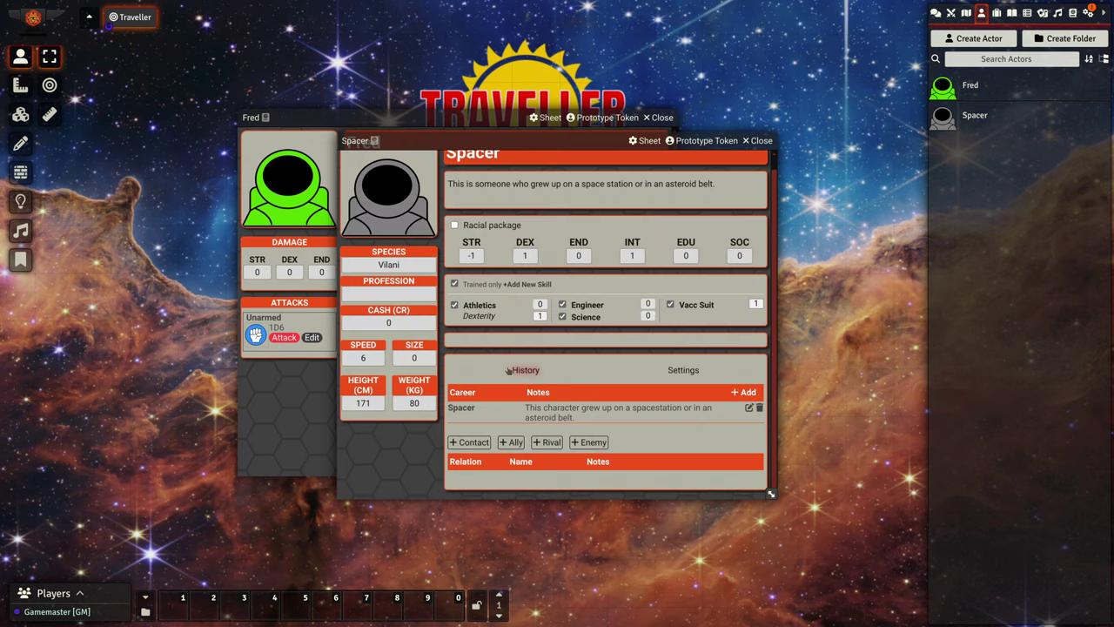
click(478, 438)
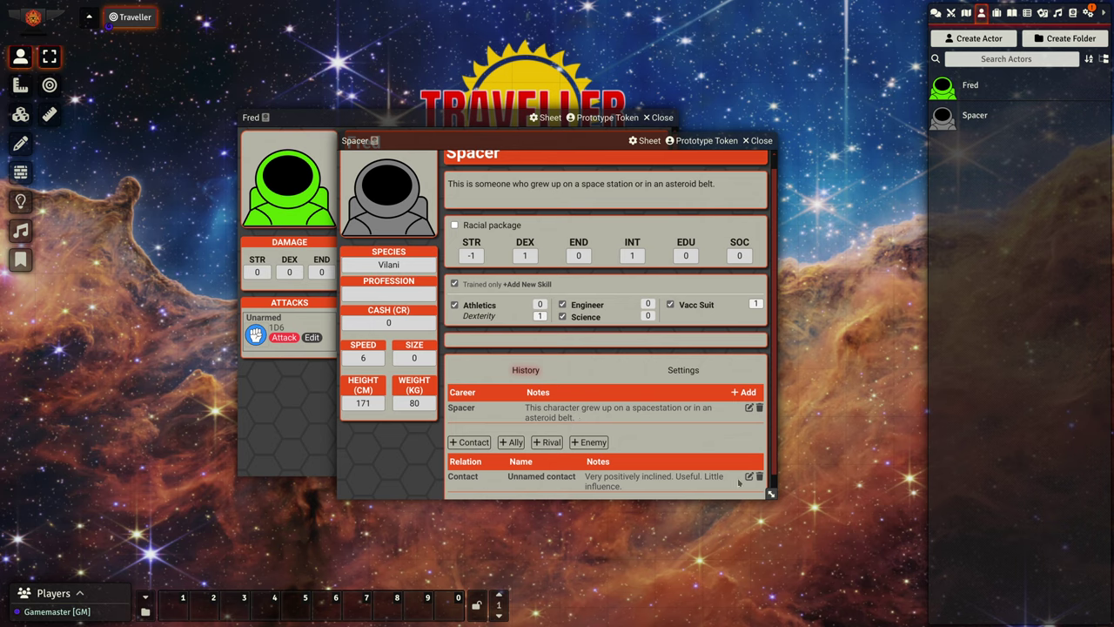
click(749, 477)
triple_click(474, 205)
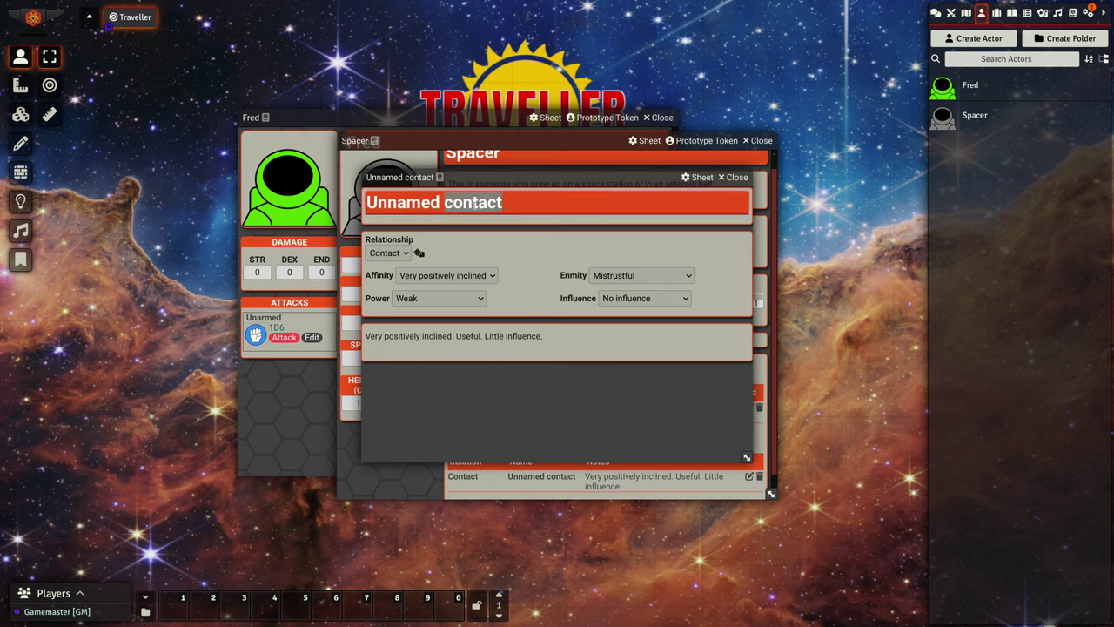
text(Conact)
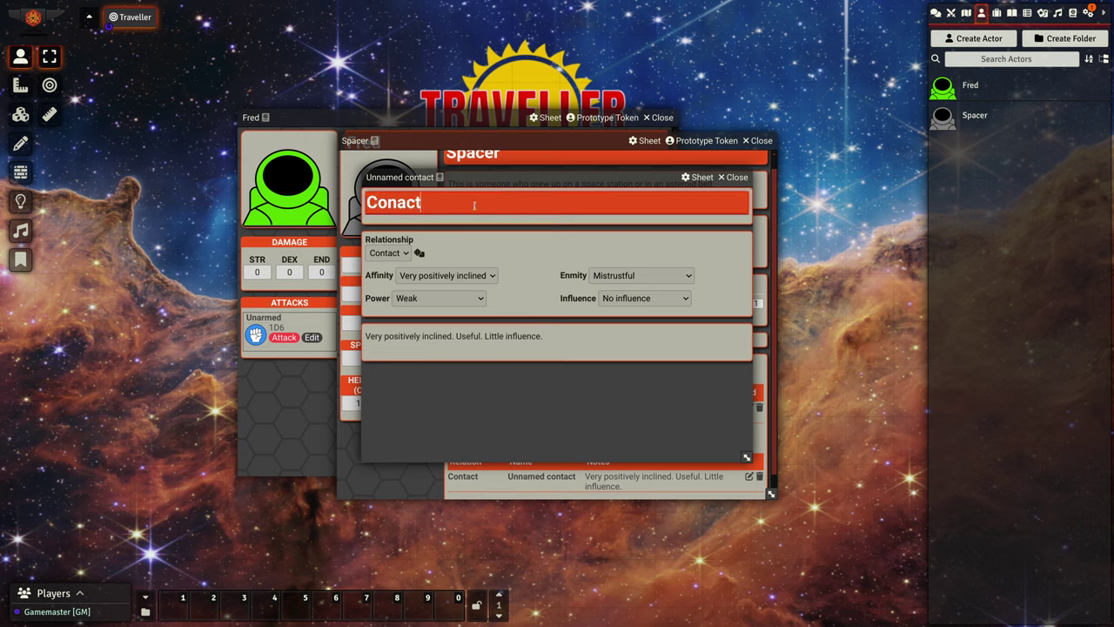
key(BackSpace)
key(BackSpace)
key(BackSpace)
text(tac)
key(BackSpace)
key(BackSpace)
key(BackSpace)
key(BackSpace)
key(BackSpace)
key(BackSpace)
text(Belter contact)
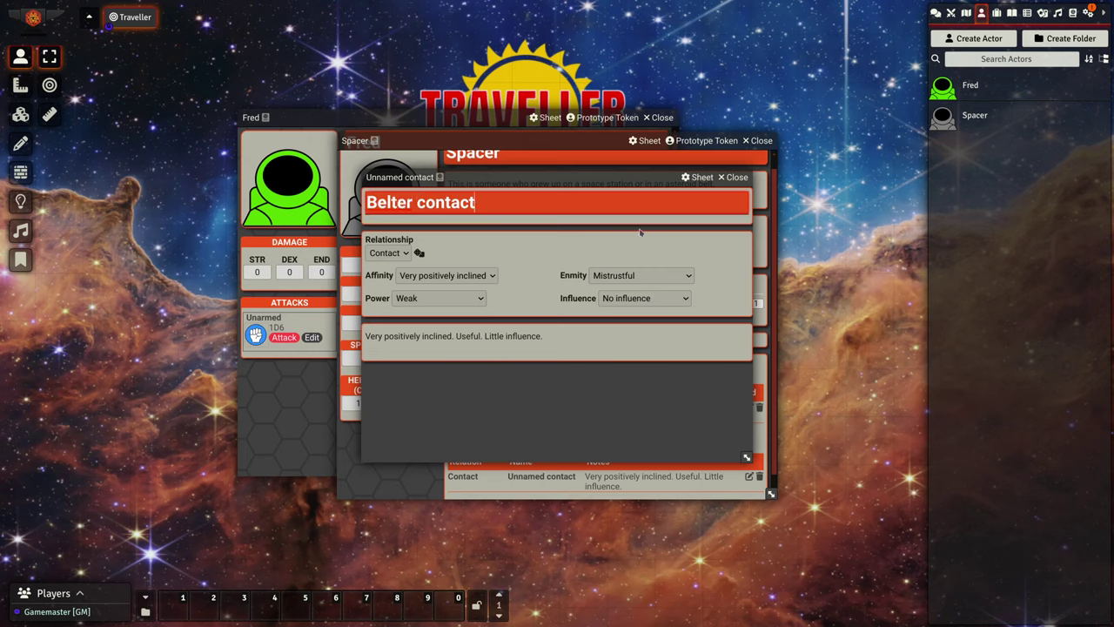
double_click(709, 178)
scroll(638, 300, down, 1)
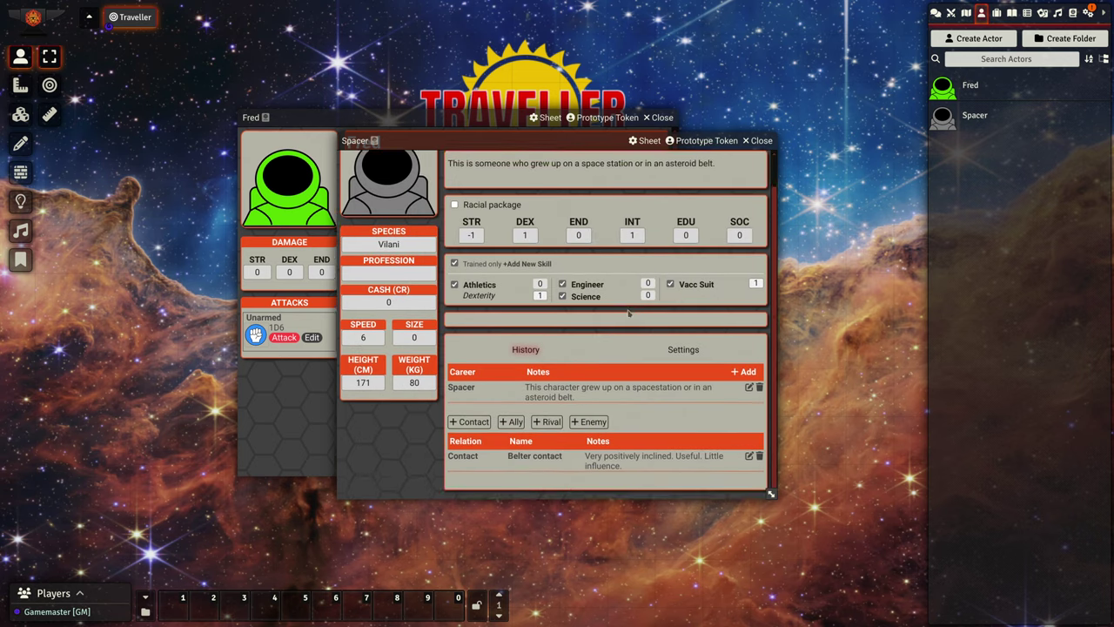
scroll(629, 314, up, 2)
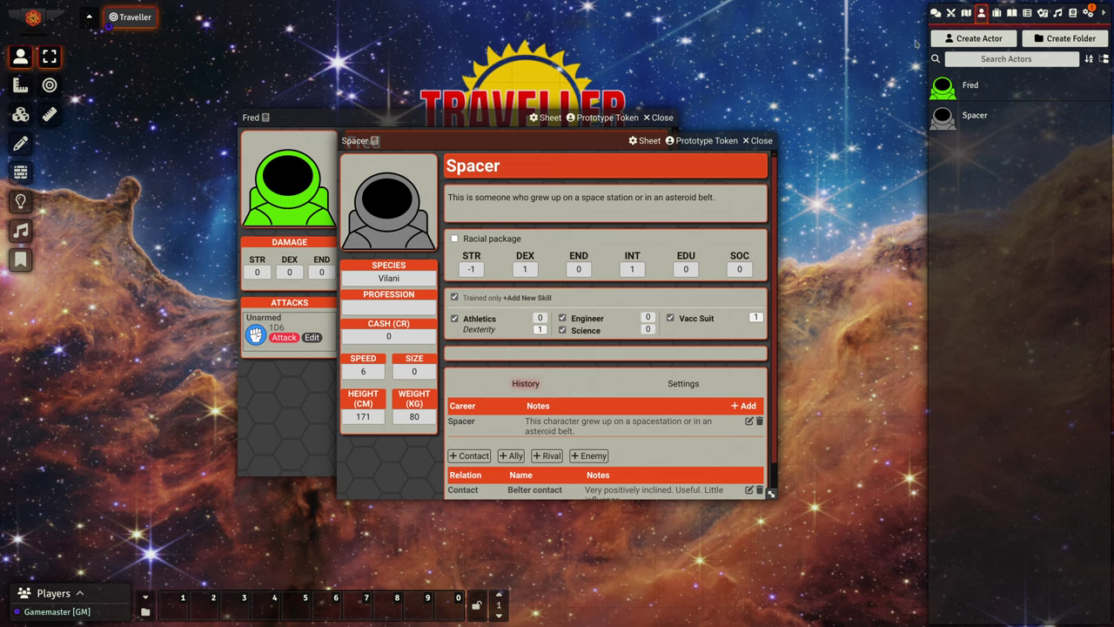
- Create a new world item of type Armour named "Vacc Suit"
click(996, 14)
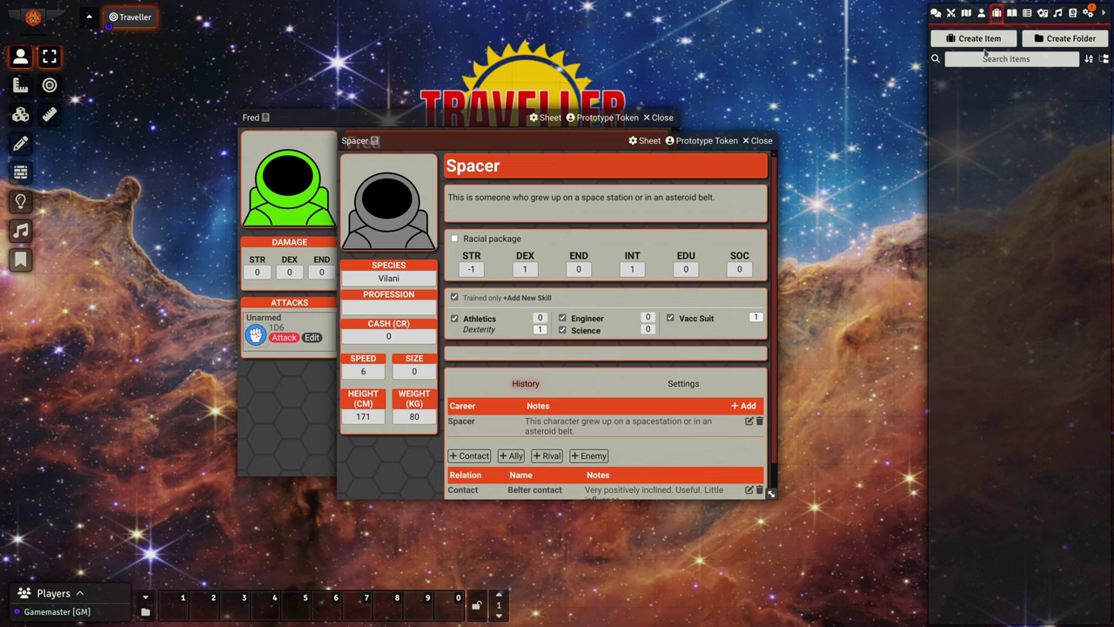
click(985, 42)
click(885, 83)
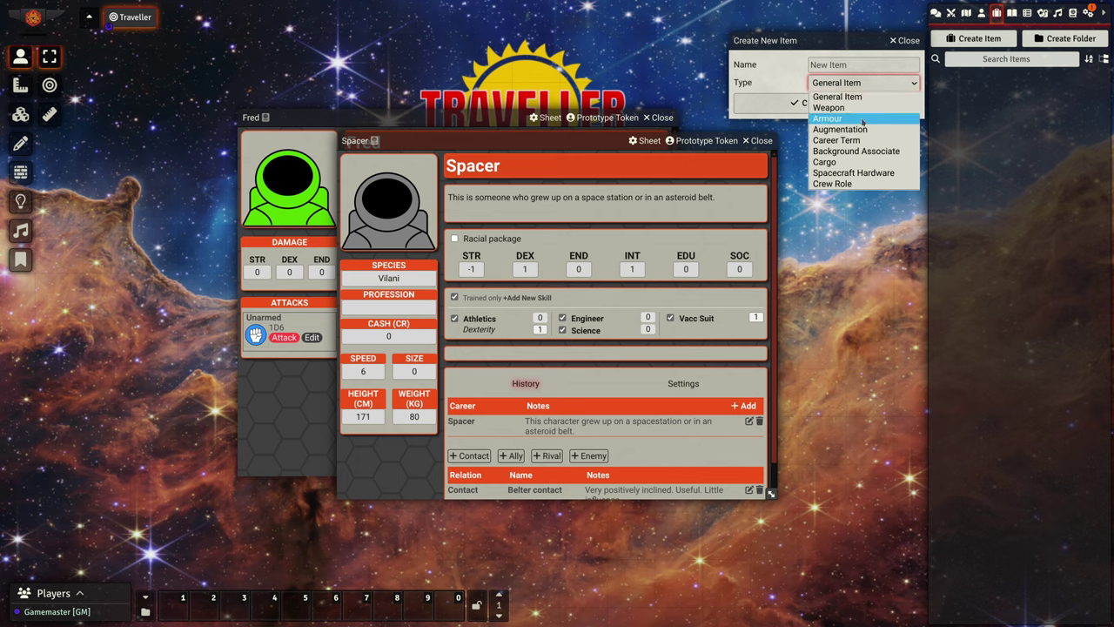
click(828, 119)
click(846, 65)
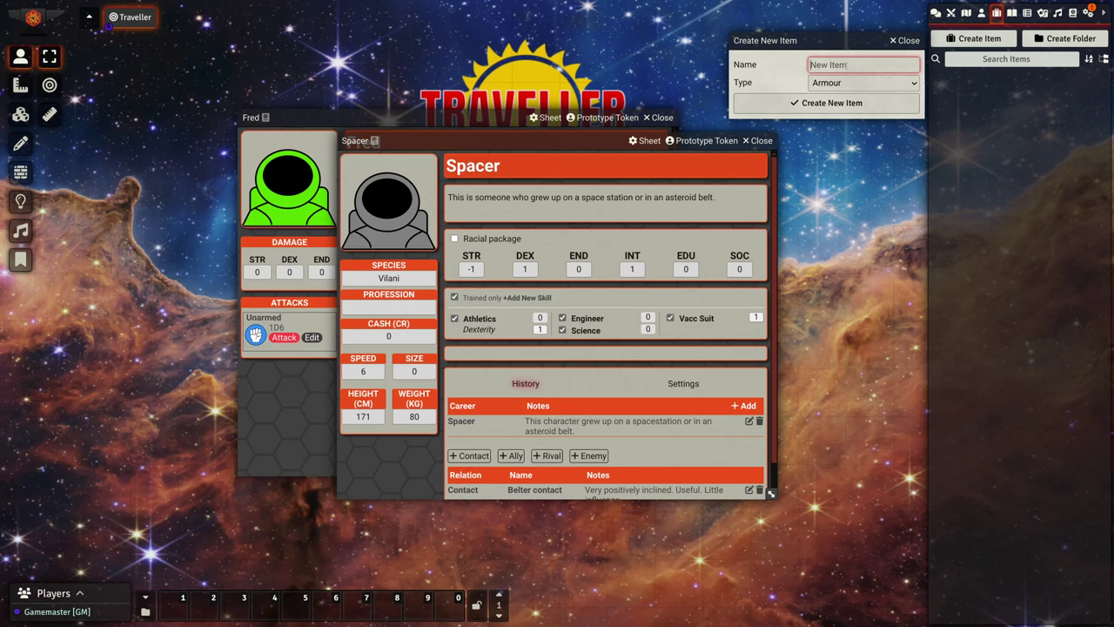
text(Vacc Suit)
click(839, 102)
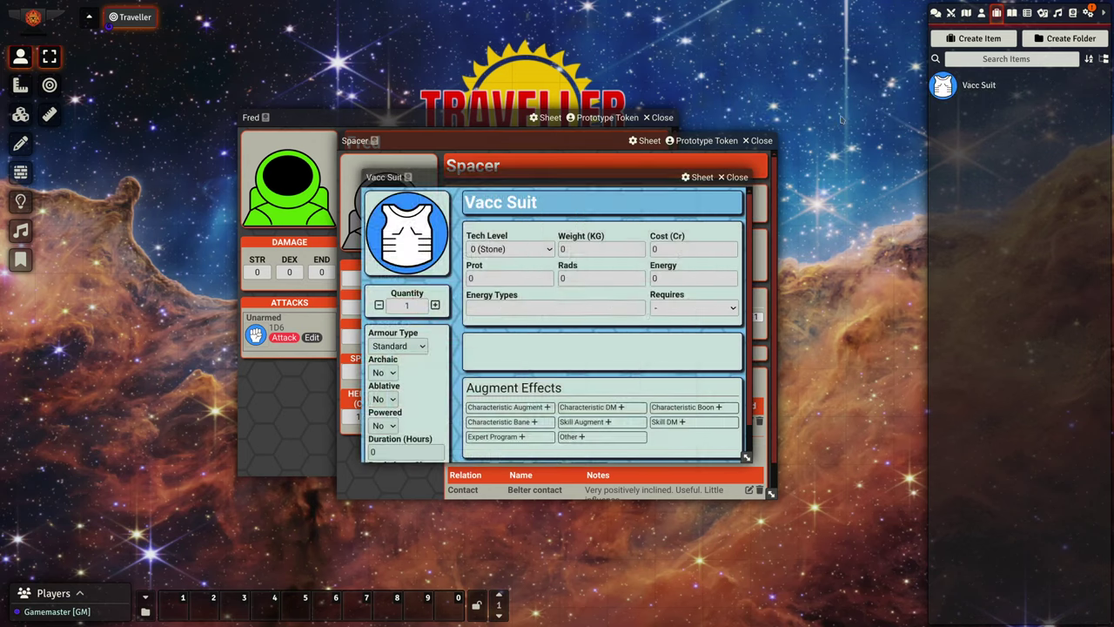
- Replace the Vacc Suit item's image with the blue space-suited figure icon from systems/mgt2e/icons/items
click(408, 253)
click(619, 184)
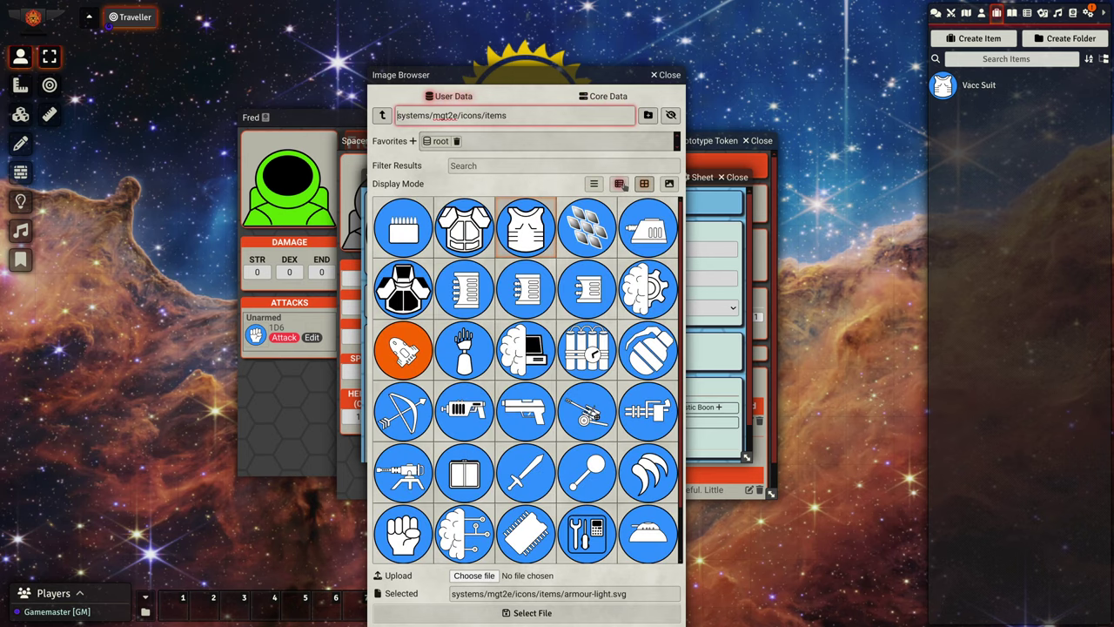
scroll(481, 340, down, 2)
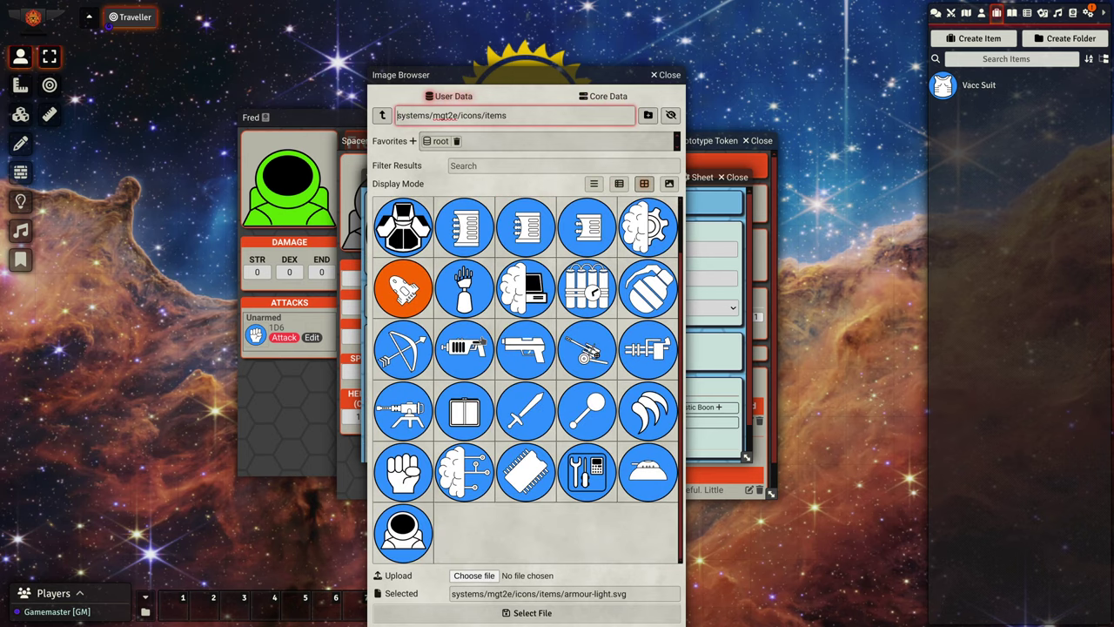
click(403, 527)
click(530, 613)
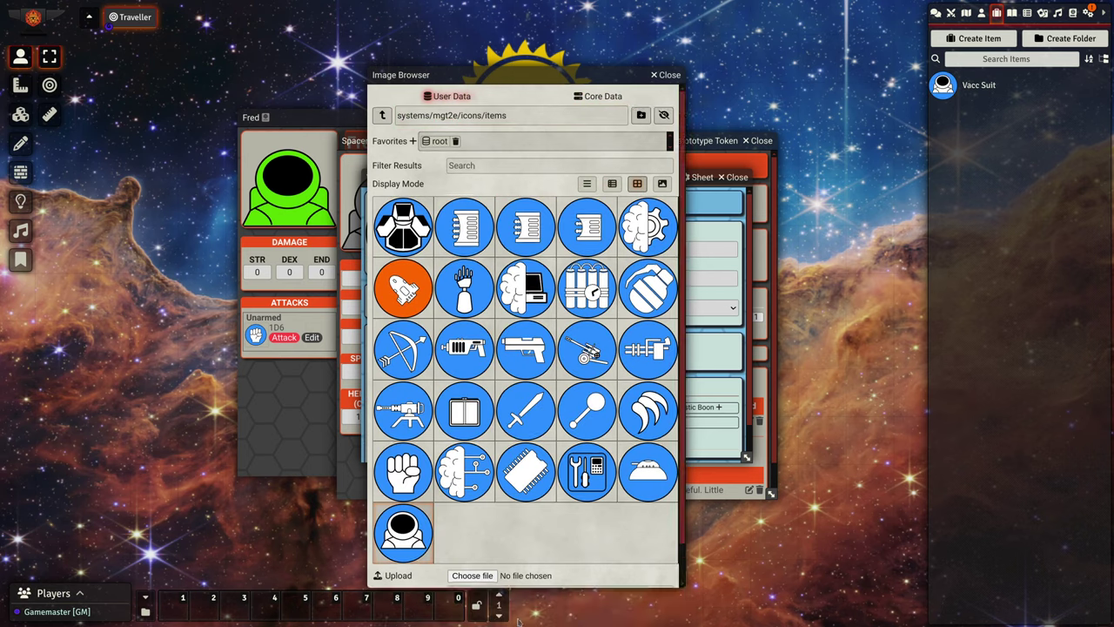
- Set the Vacc Suit's tech level to 8 (Fusion), weight to 10 kg and protection to 4
click(513, 253)
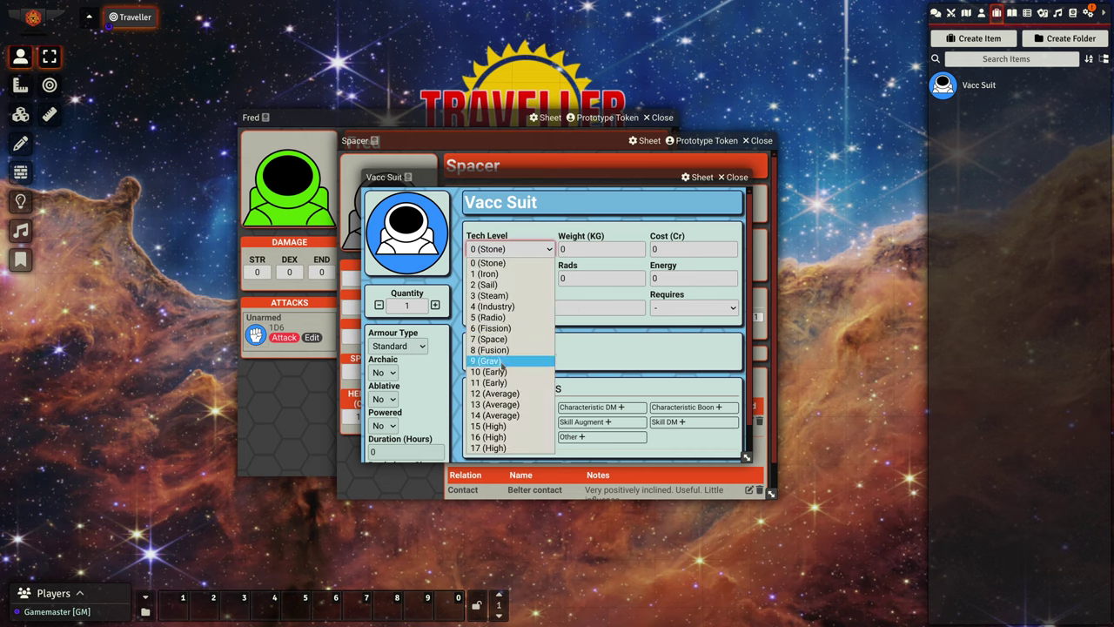
click(514, 350)
click(584, 250)
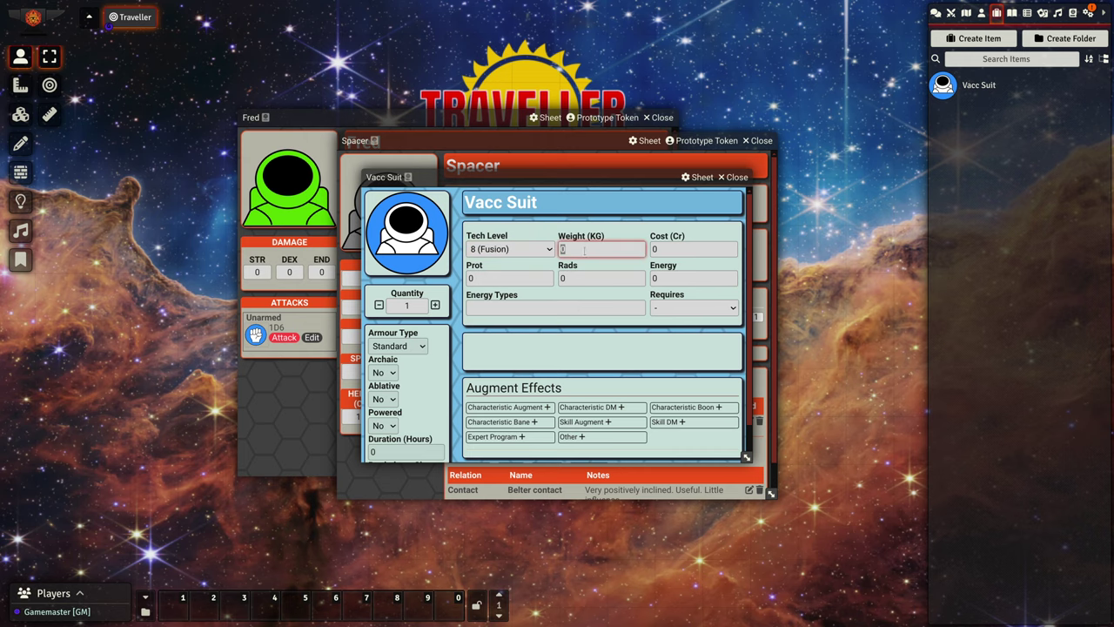
text(10)
click(530, 278)
text(4)
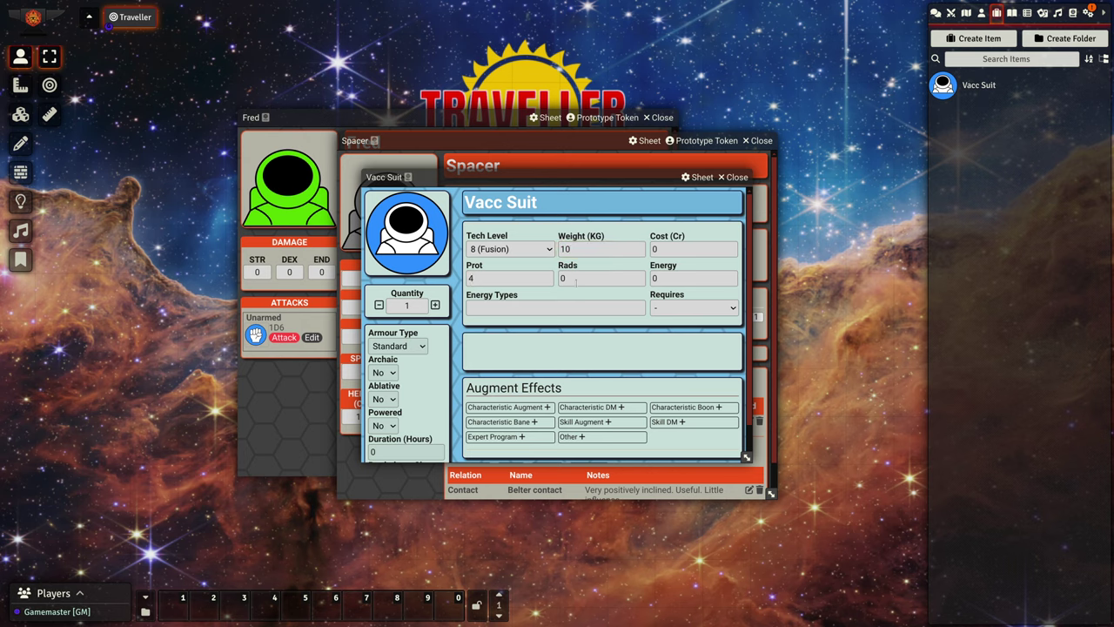
- Set the Vacc Suit's radiation protection to 10 and its cost to 1000 Cr
click(572, 277)
text(1)
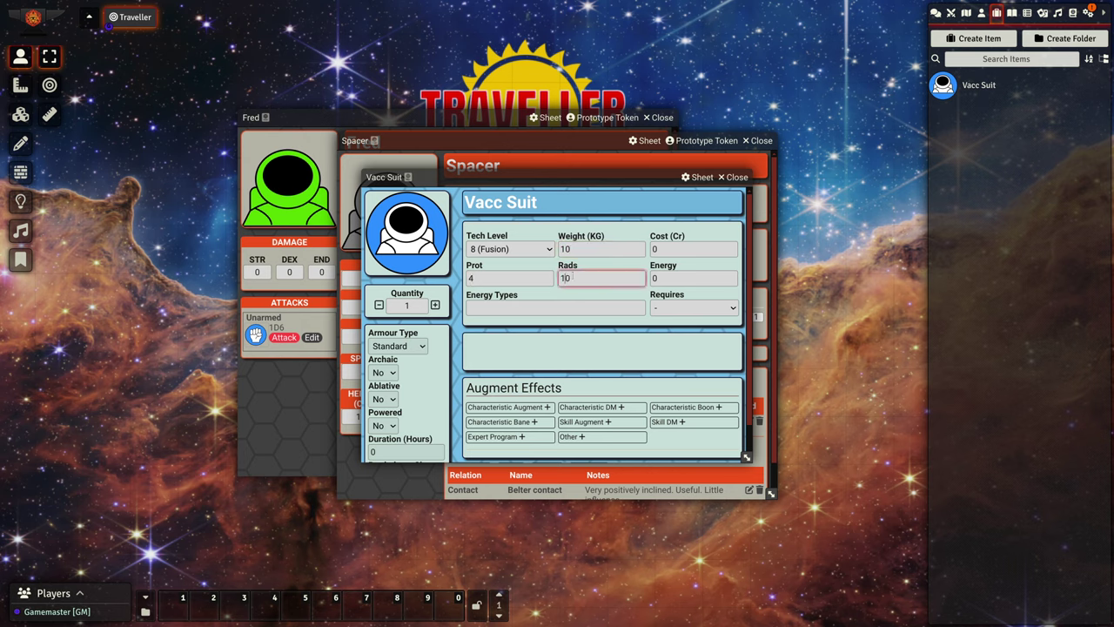
click(572, 299)
click(655, 250)
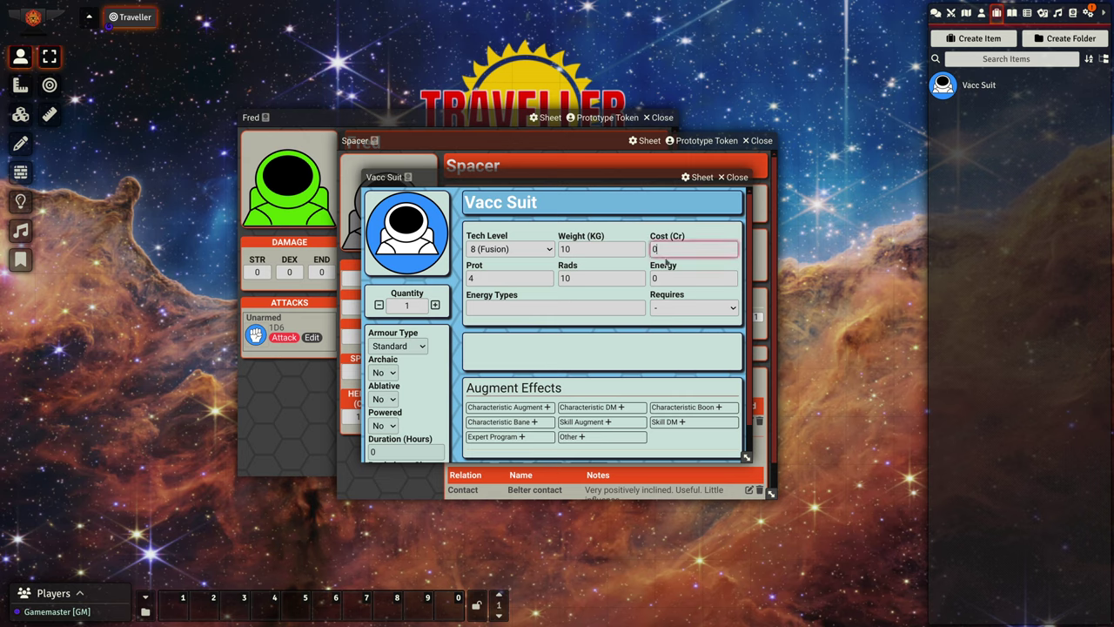
text(1000)
click(642, 267)
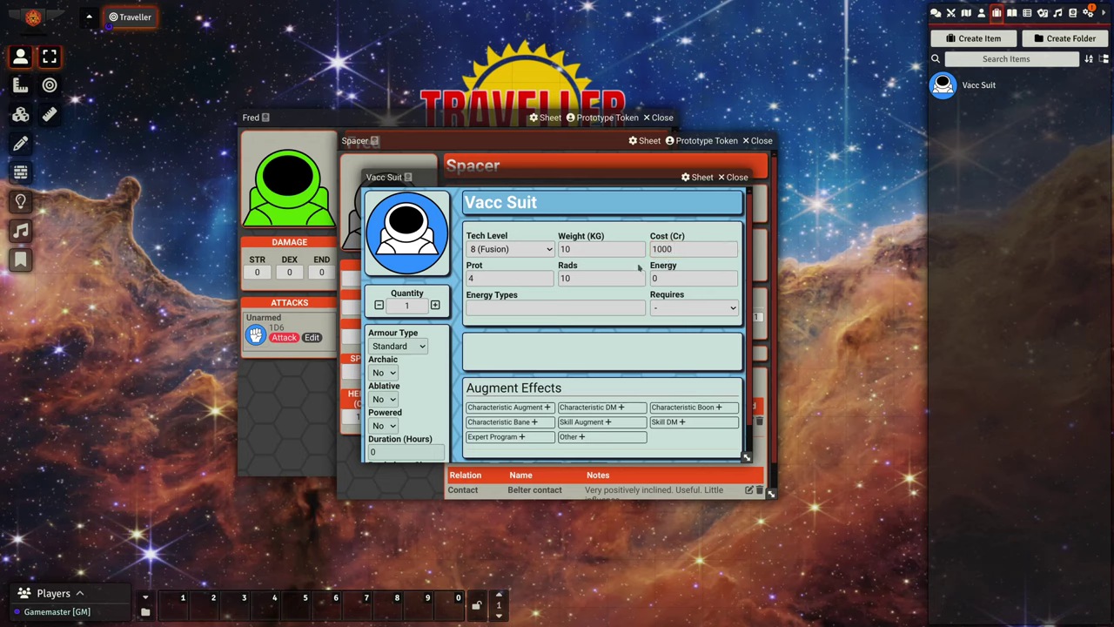
- Make the armour require Vacc Suit 1 and close its item sheet
click(683, 312)
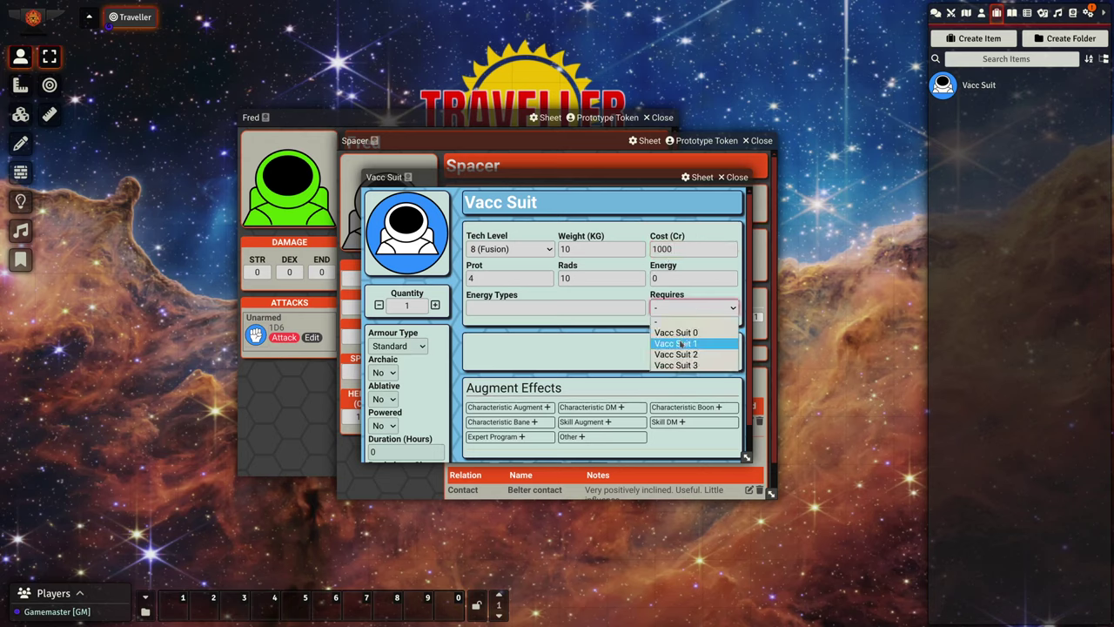
click(687, 326)
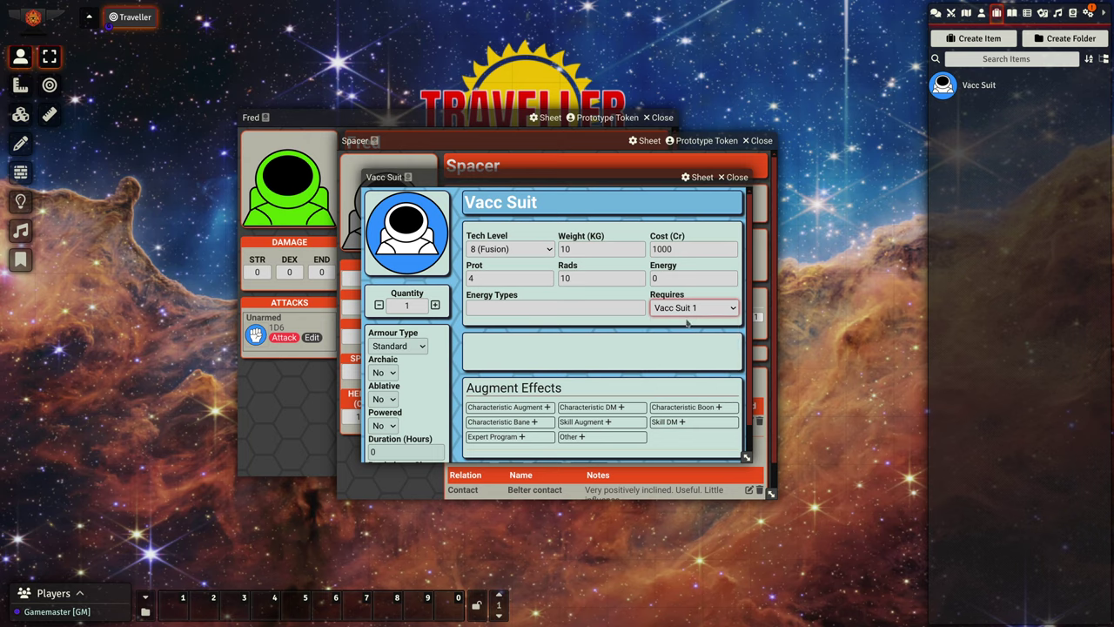
click(736, 177)
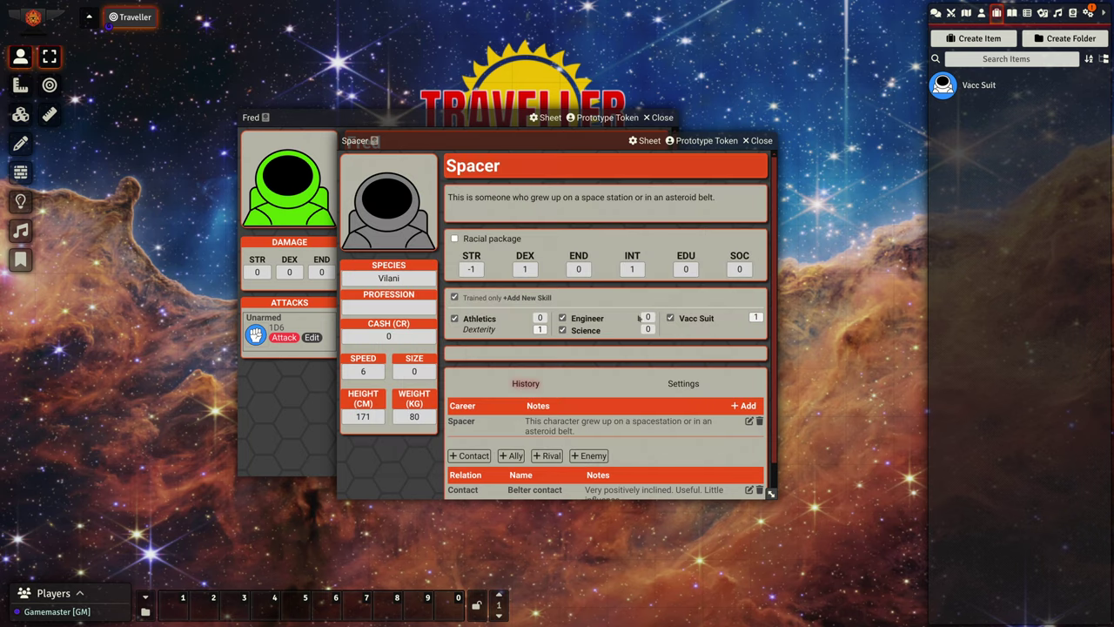
- Add the Vacc Suit item to the Spacer package's equipment and move its sheet away from the character sheet
drag(979, 86, 615, 364)
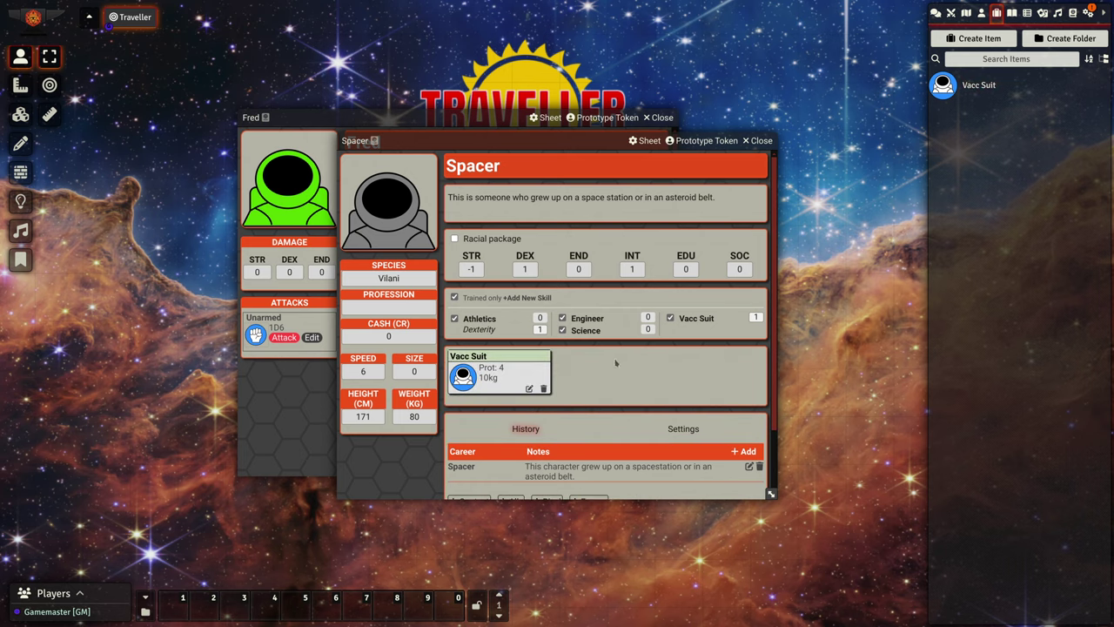
drag(517, 142, 588, 189)
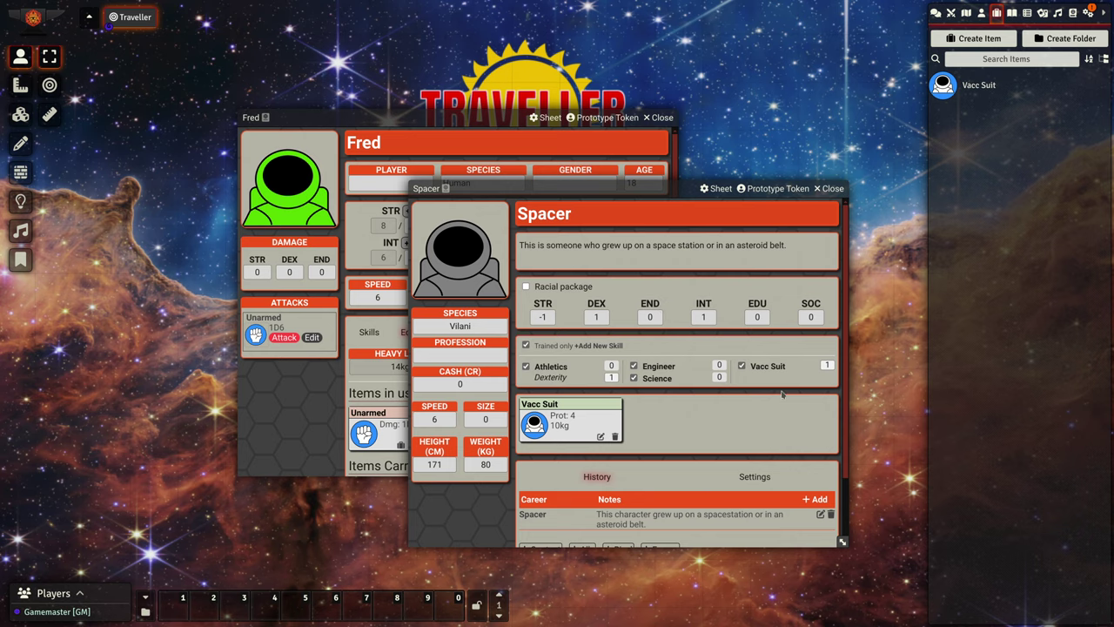
scroll(493, 494, down, 2)
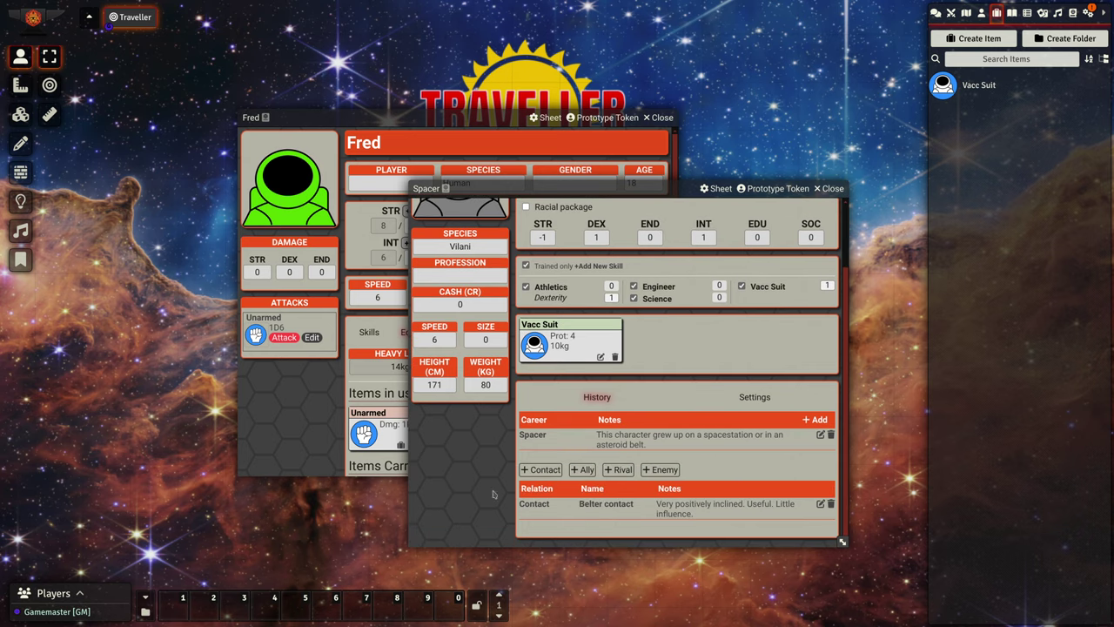
scroll(666, 478, up, 2)
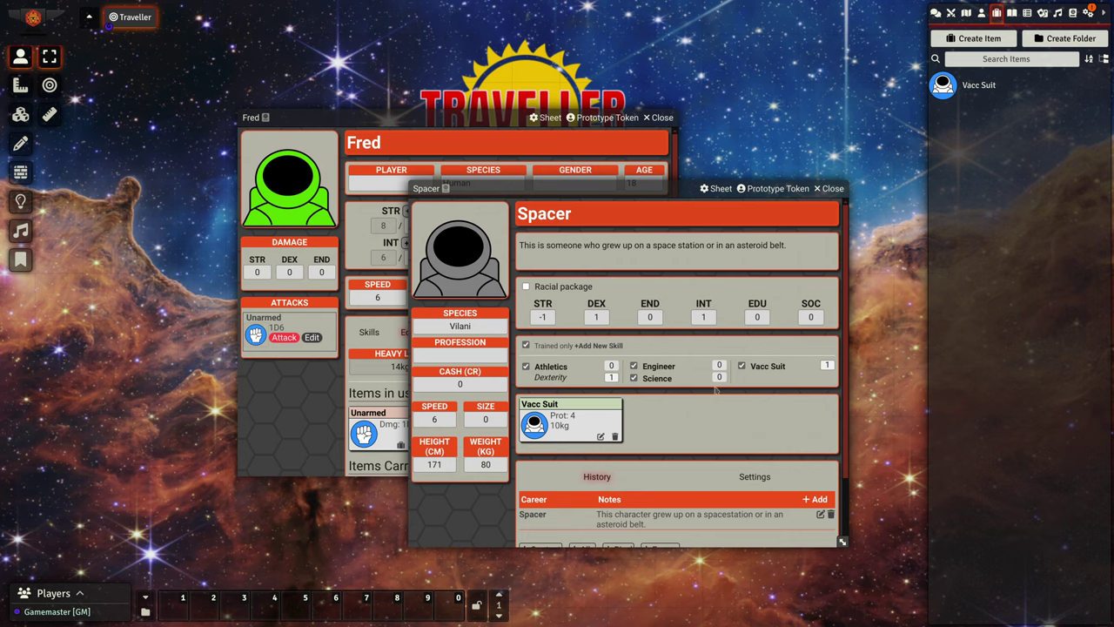
- Set the Spacer package's height to 180 cm and its weight to 75 kg
double_click(446, 463)
text(180)
double_click(500, 464)
text(75)
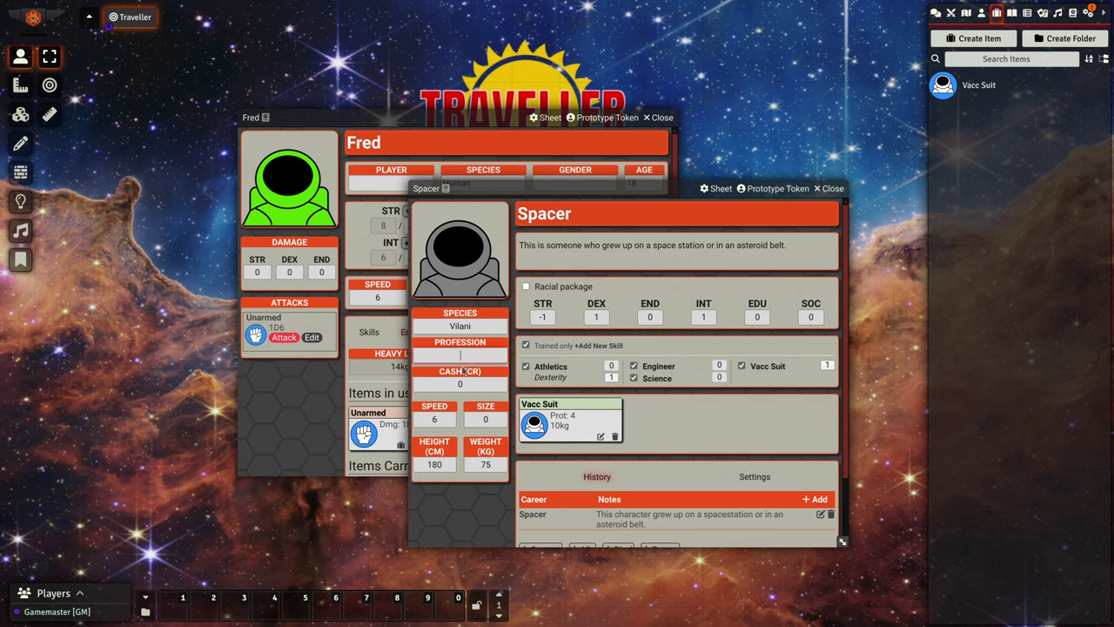
- Clear the Spacer package's species and close its sheet
click(460, 355)
click(481, 328)
key(BackSpace)
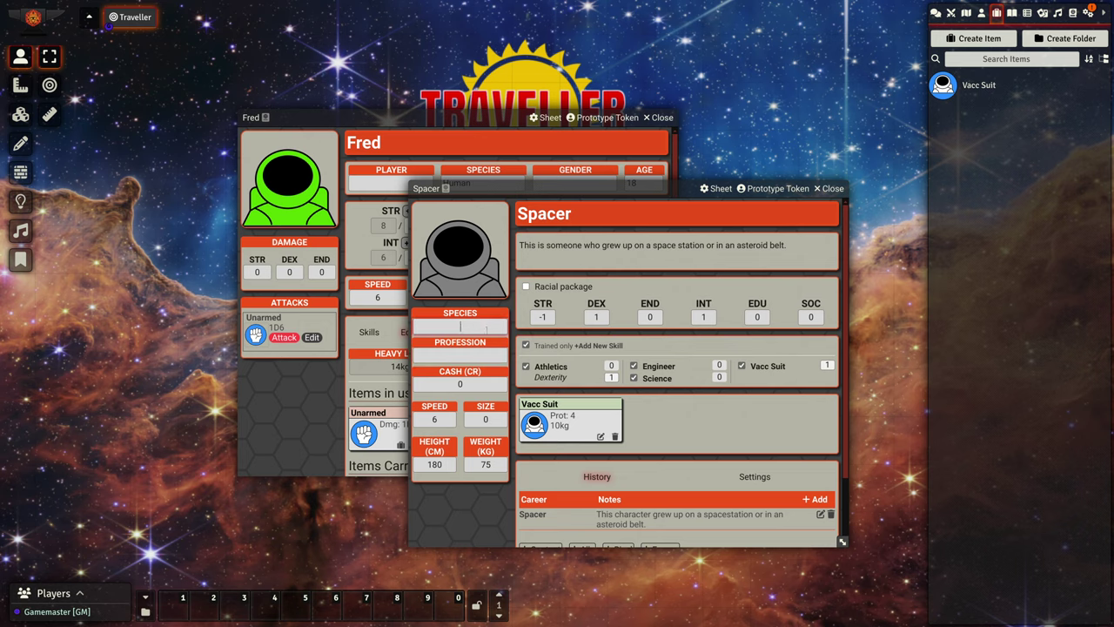
click(511, 310)
click(831, 189)
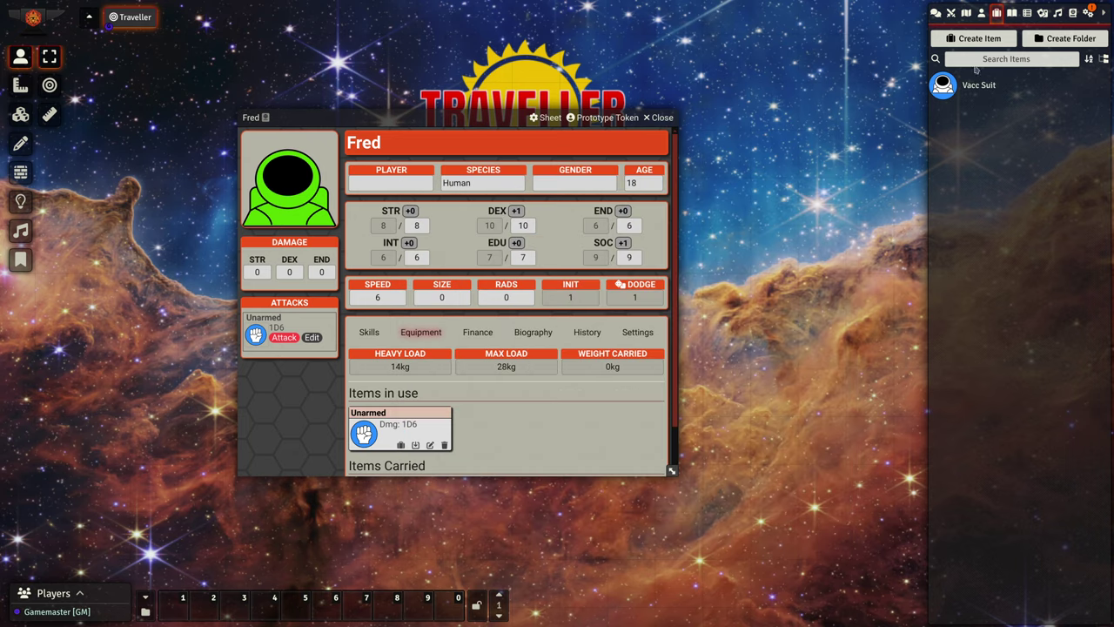
- Apply the Spacer package from the actors list to the open Traveller character and check the character's equipment
click(982, 13)
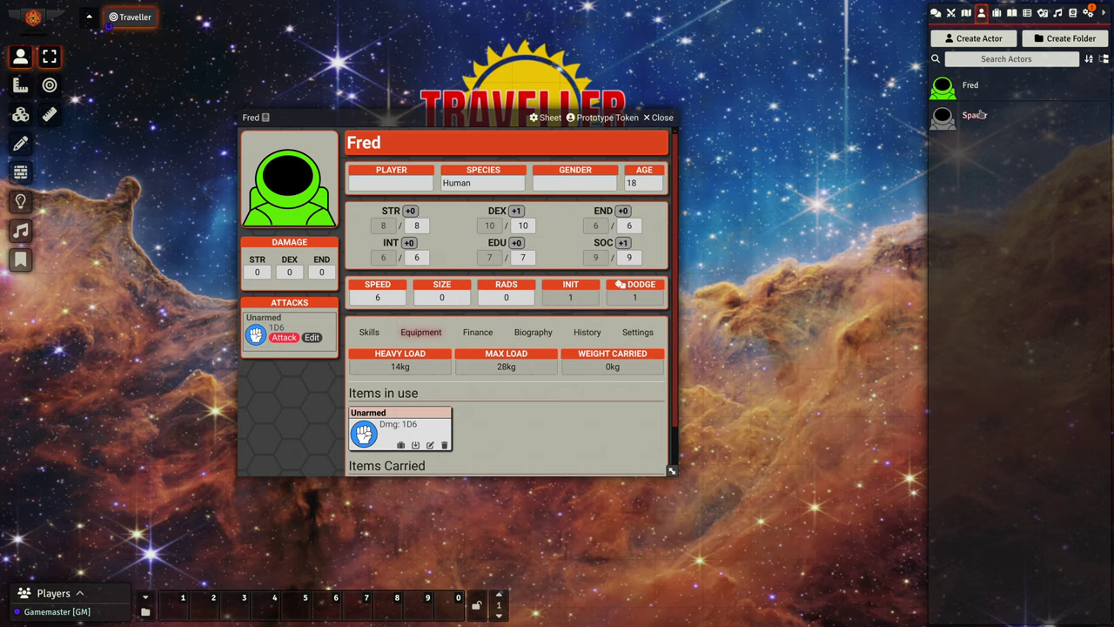
mouse_move(979, 116)
mouse_down()
mouse_move(889, 324)
mouse_move(447, 239)
mouse_move(457, 236)
mouse_up()
scroll(460, 356, down, 2)
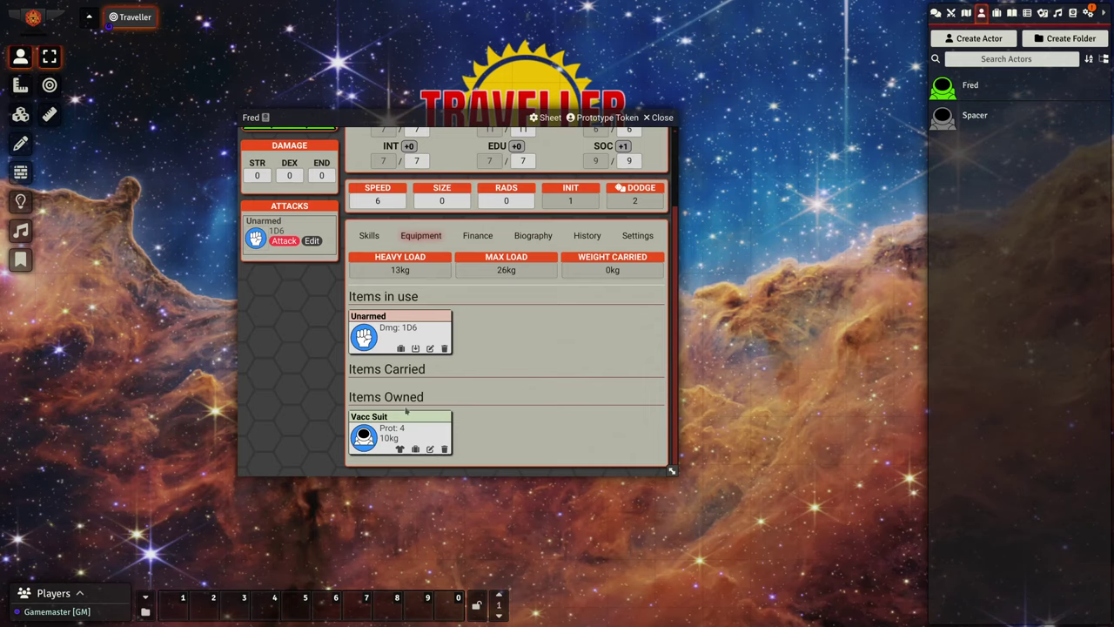
scroll(406, 411, up, 2)
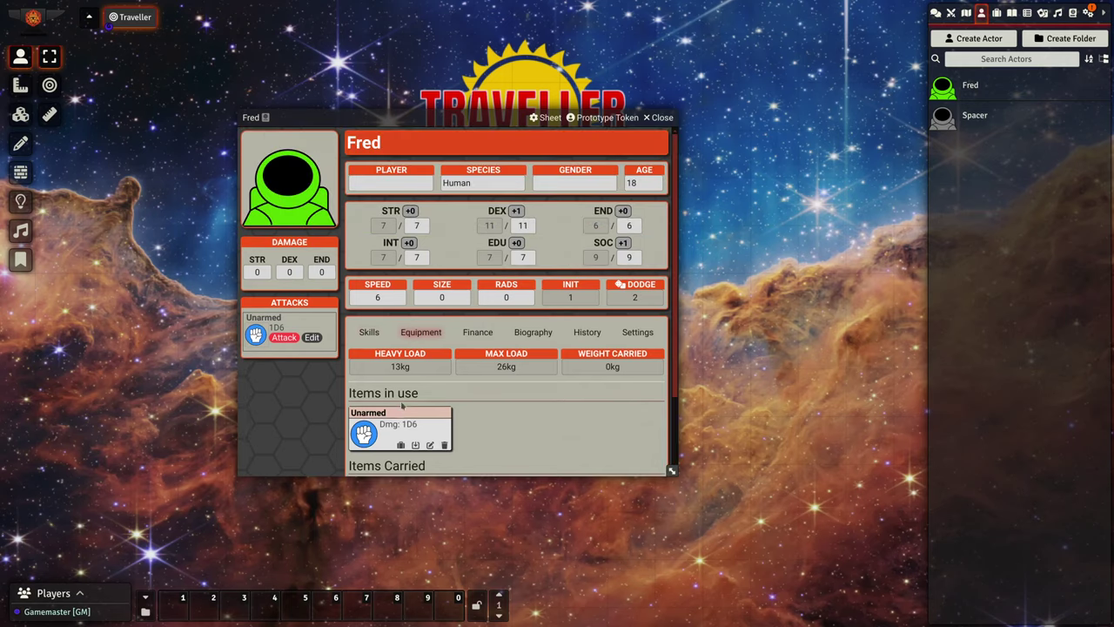
- Show only the character's trained skills and review the career terms and associates in the history
click(369, 332)
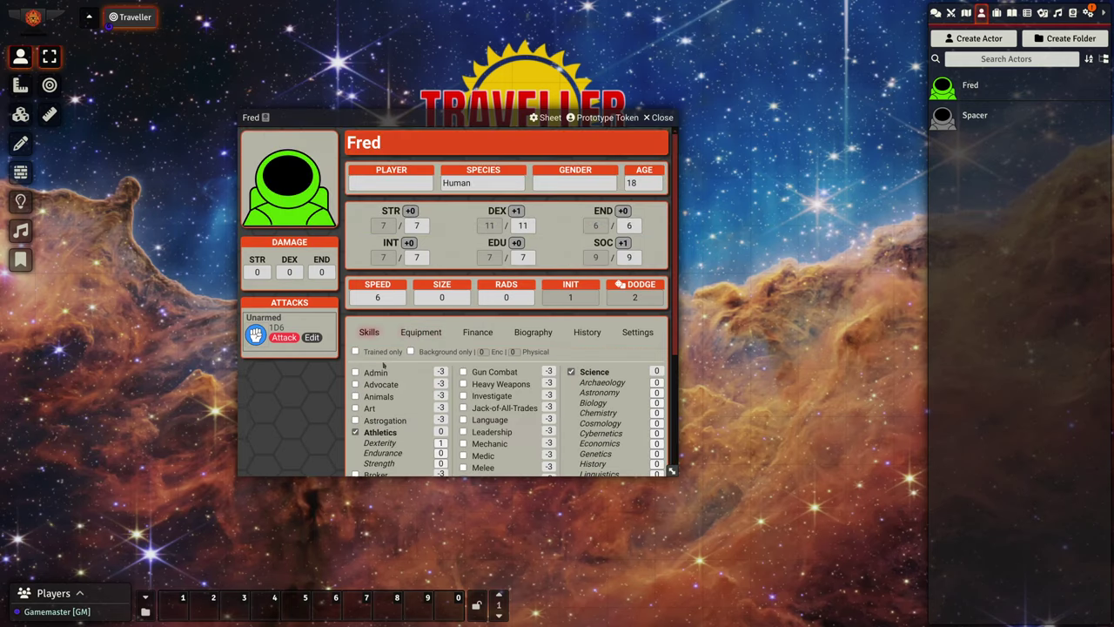
click(355, 351)
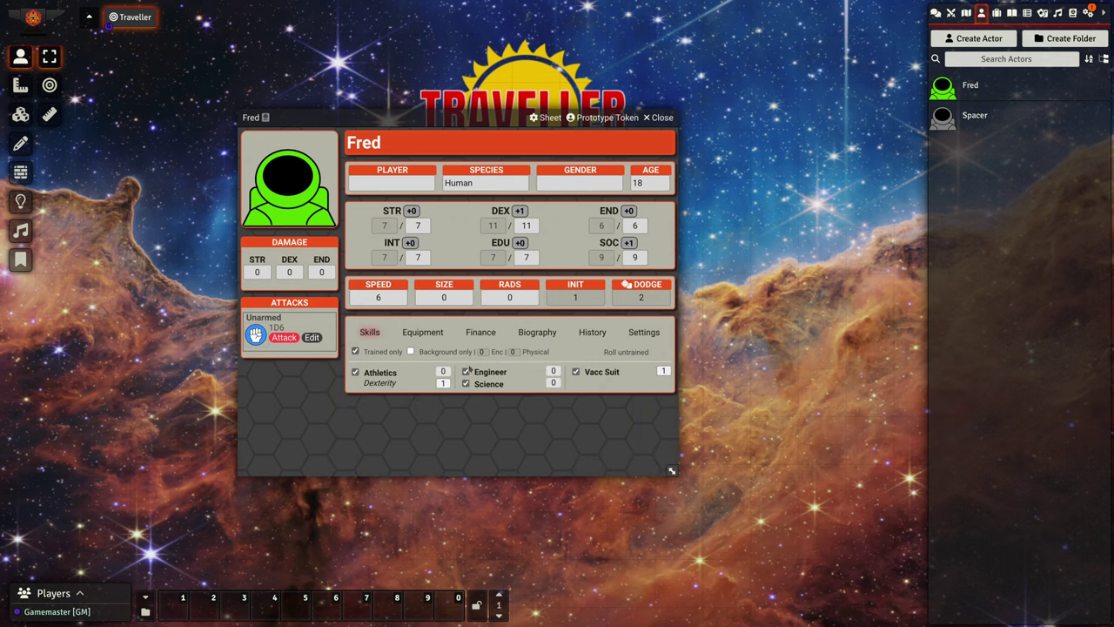
click(588, 335)
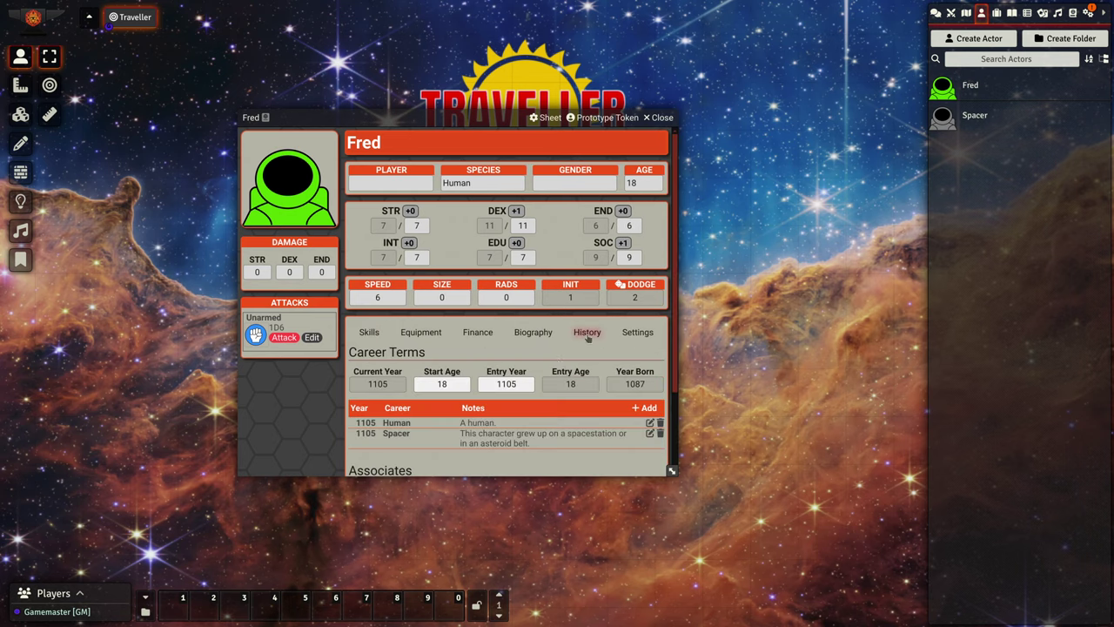
scroll(574, 365, down, 2)
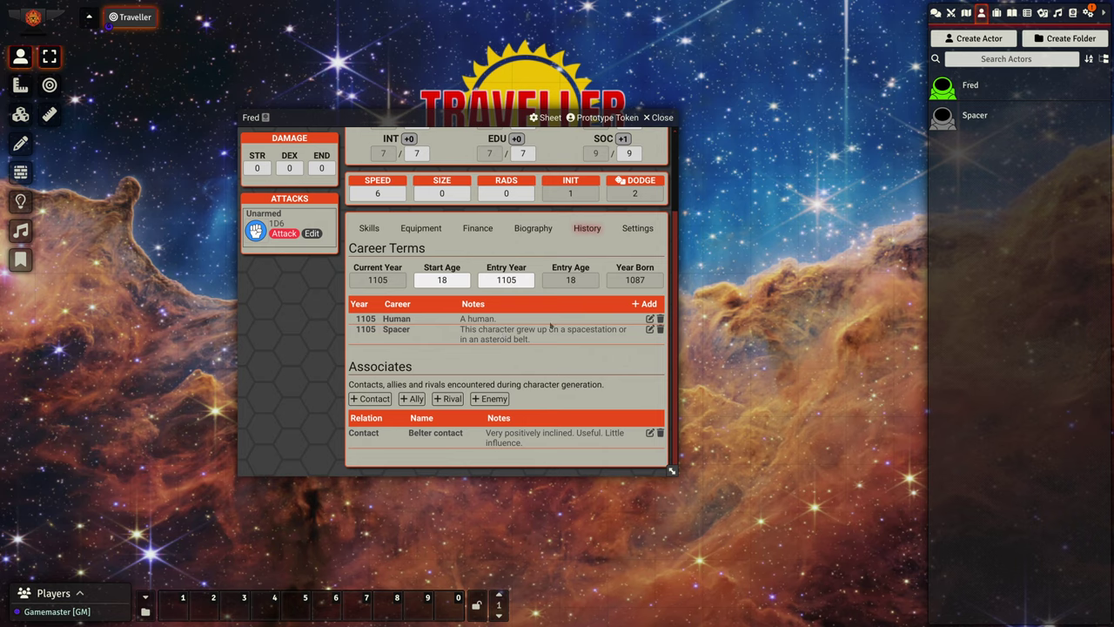
scroll(550, 327, up, 3)
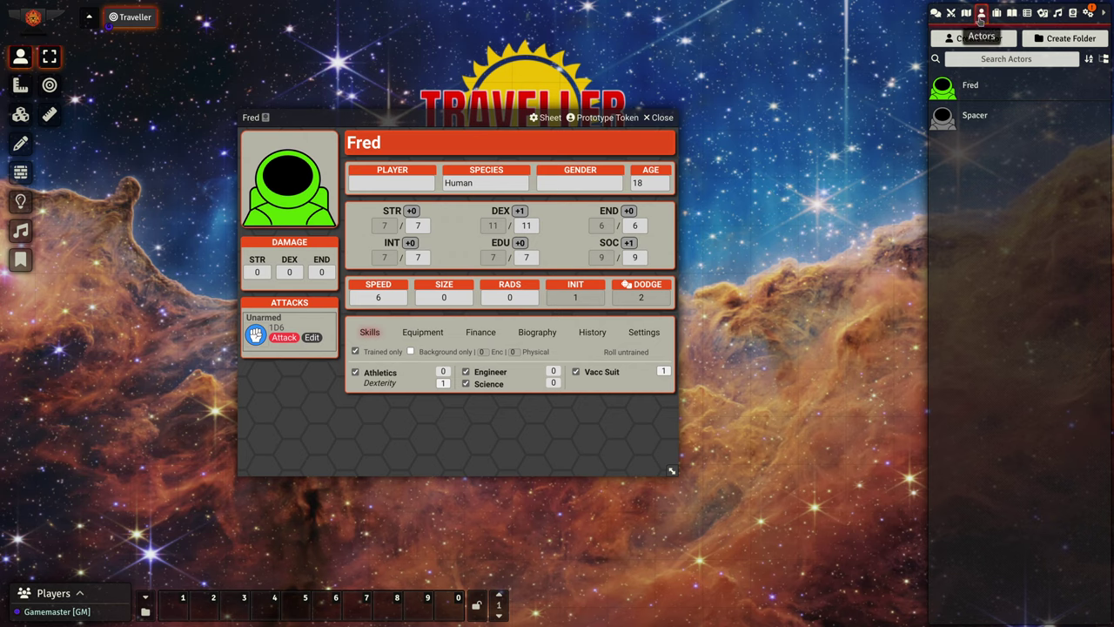
- Create a new package actor named Alien
click(967, 39)
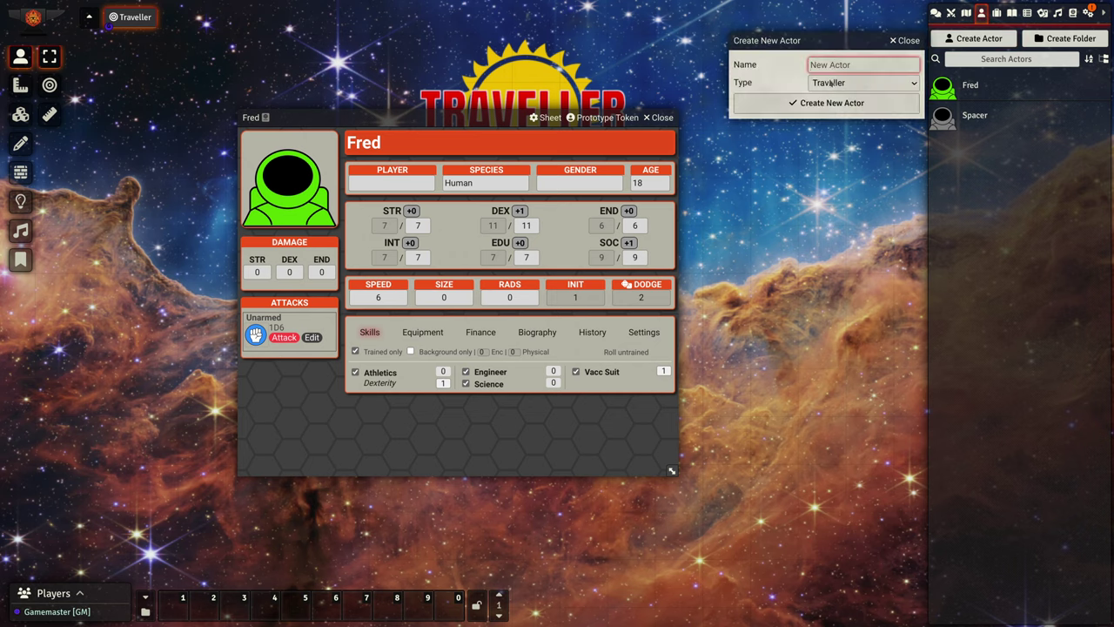
click(862, 83)
click(830, 140)
text(Alien)
click(831, 105)
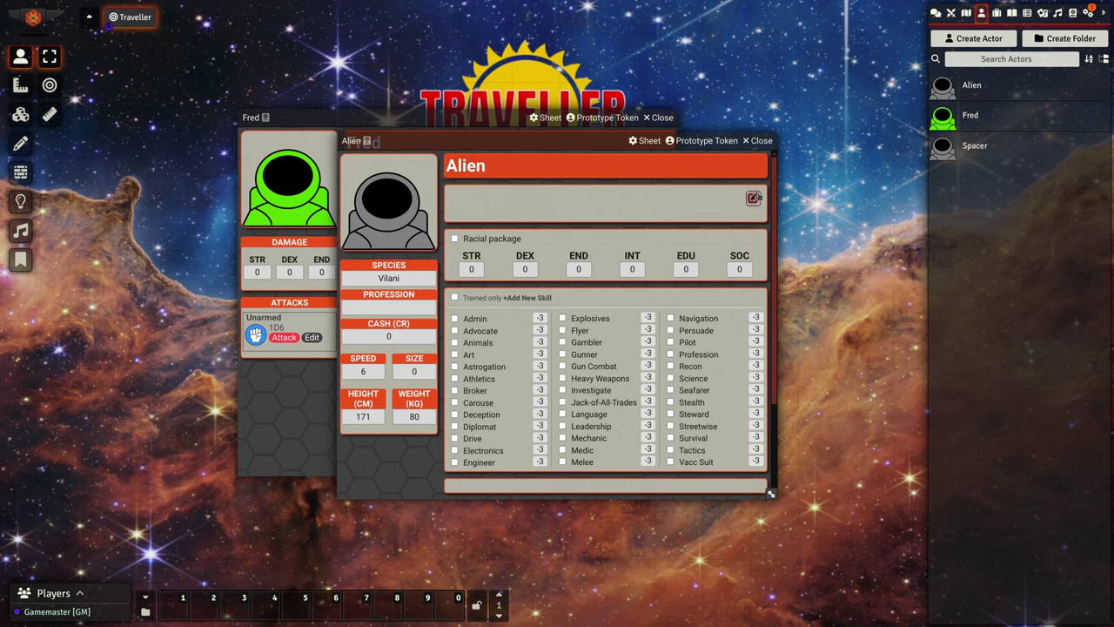
- Write and save the description "Some strange alien." for the Alien package
click(754, 198)
text(Some s)
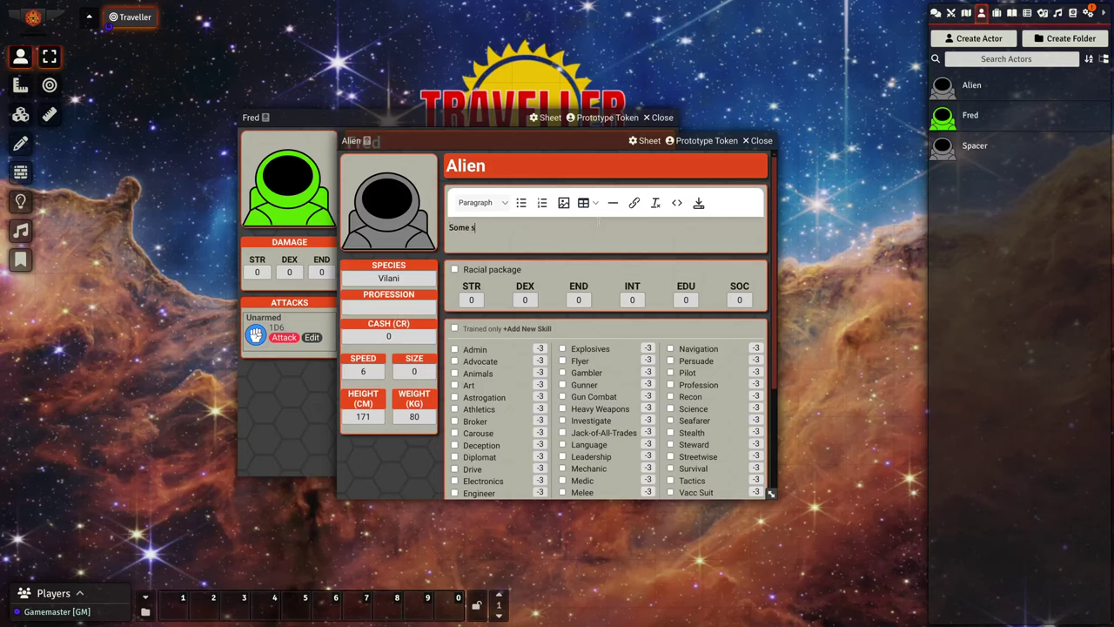
text(trange alien.)
click(699, 202)
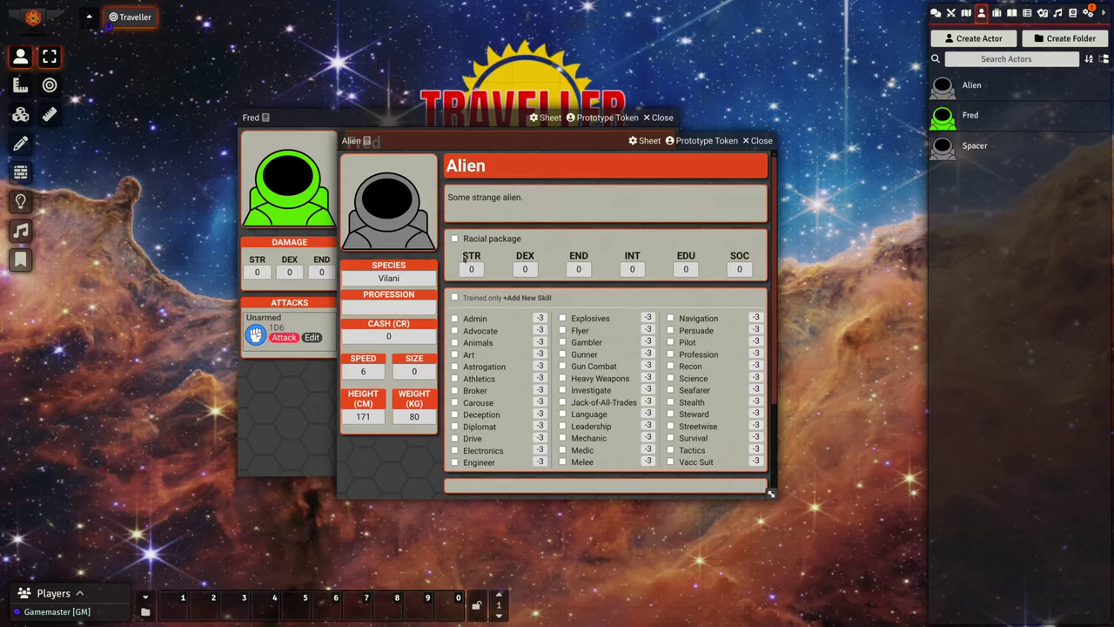
- Make Alien a racial package and set its EDU roll to 2D6+3
click(454, 238)
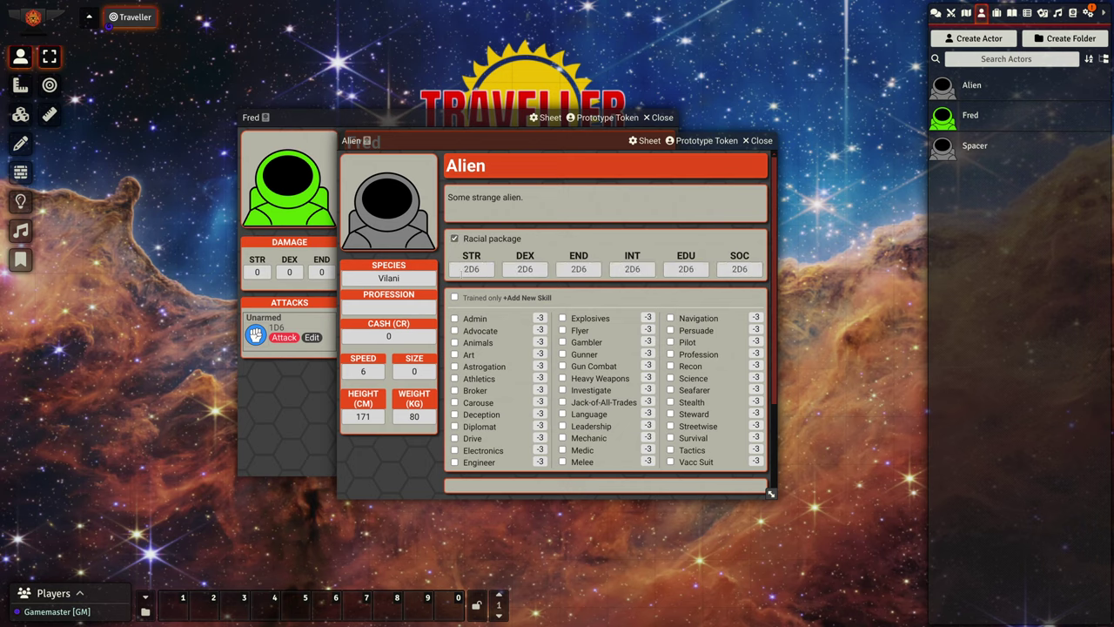
click(471, 269)
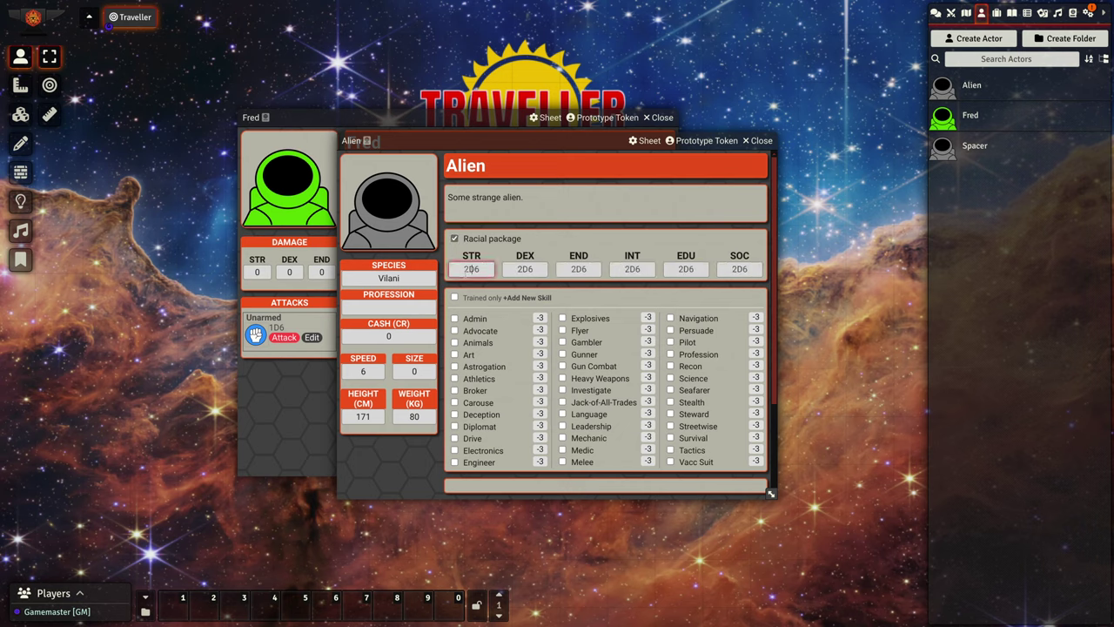
click(634, 269)
click(584, 269)
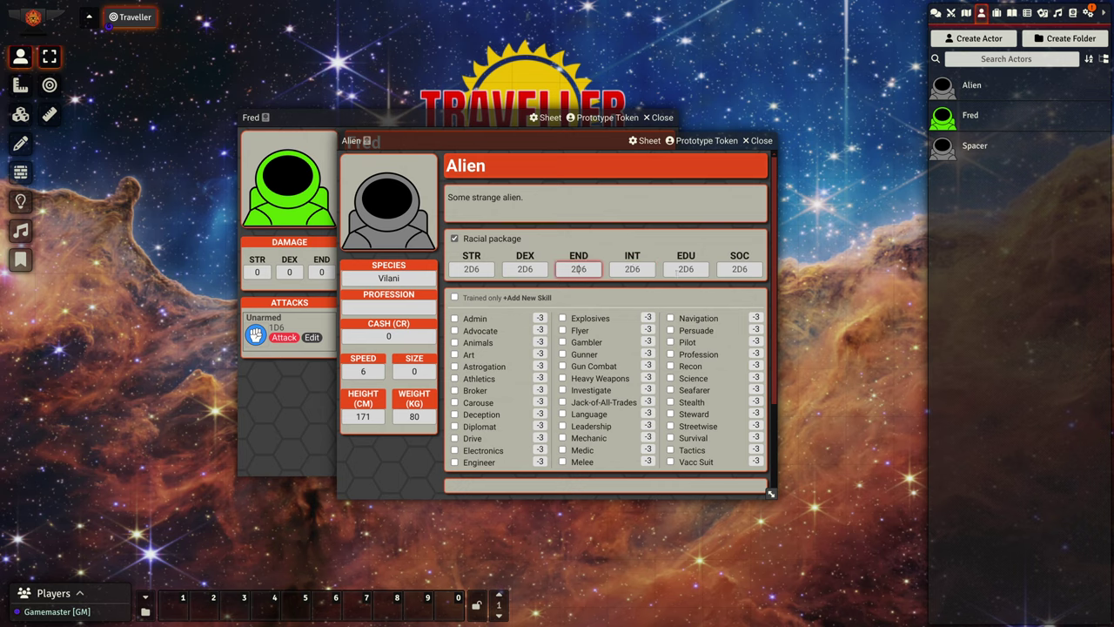
click(691, 269)
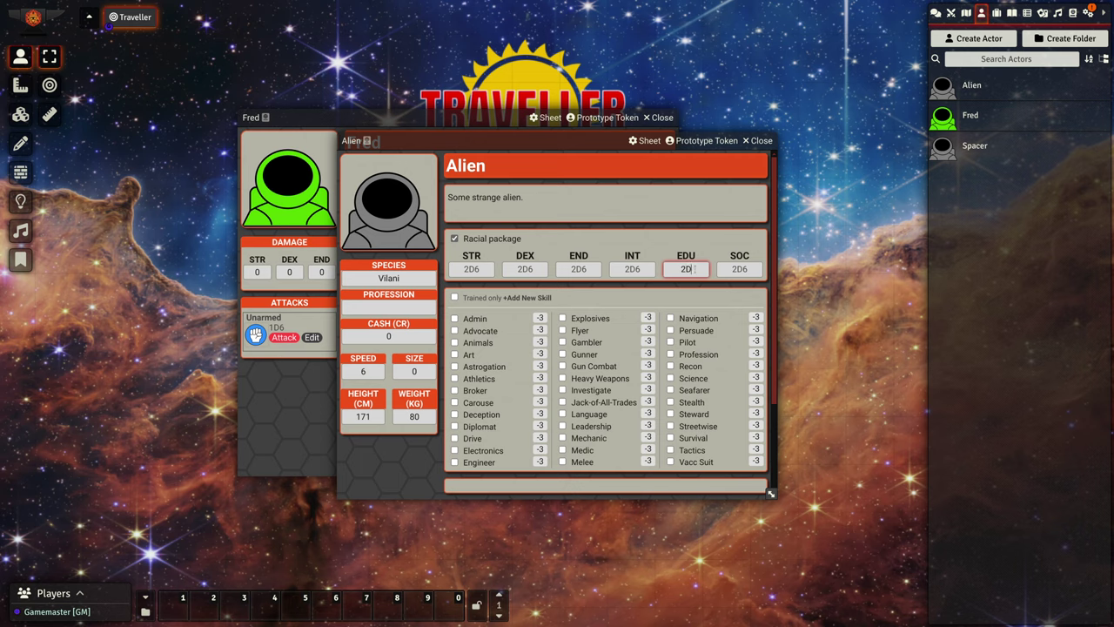
text(+3)
- Set the Alien package's INT roll to 2D6+1 and its END roll to 1D6+2
click(648, 269)
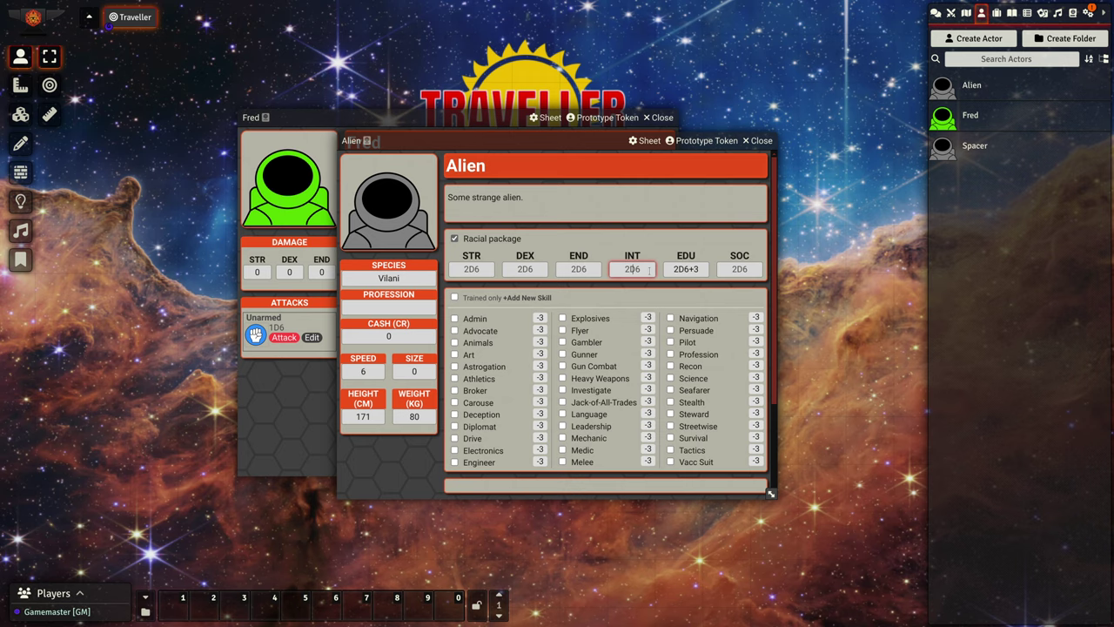
text(+1)
click(579, 269)
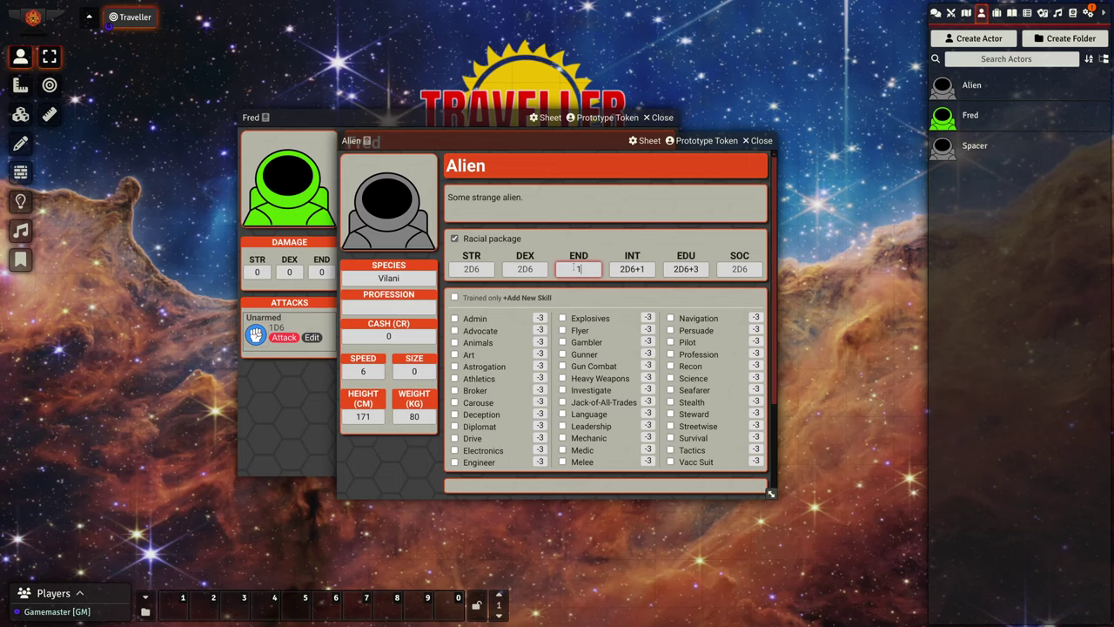
text(1D6+2)
- Set the Alien package's DEX roll to 3D6k2
click(542, 269)
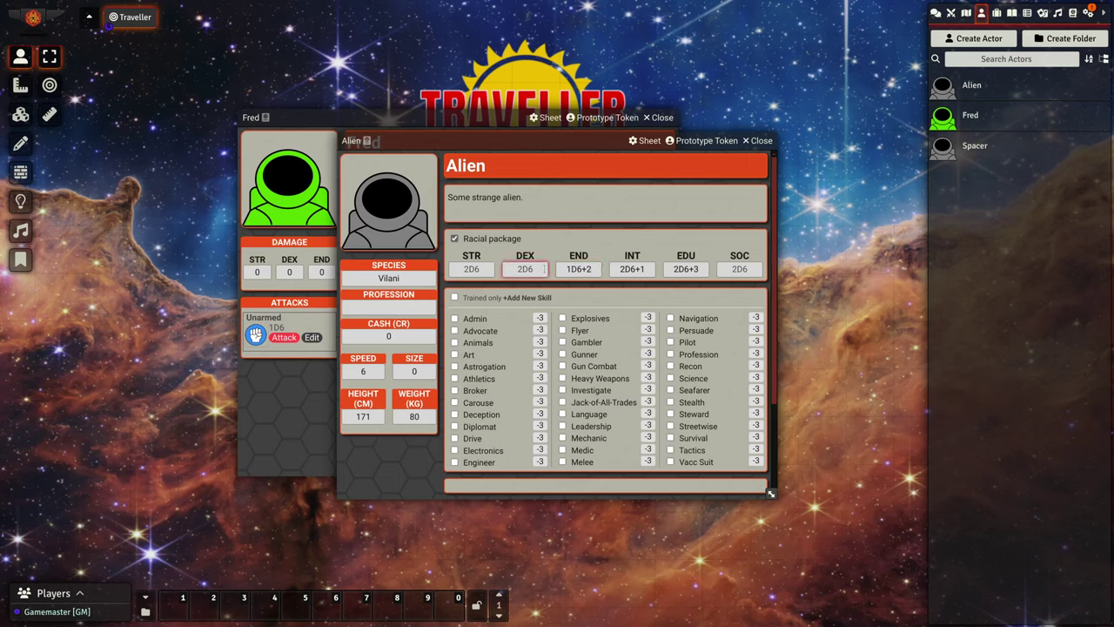
key(BackSpace)
key(BackSpace)
key(BackSpace)
text(3D6k2)
key(Return)
- Set the Alien package's STR roll to 3D6kl2
click(490, 269)
text(3D6)
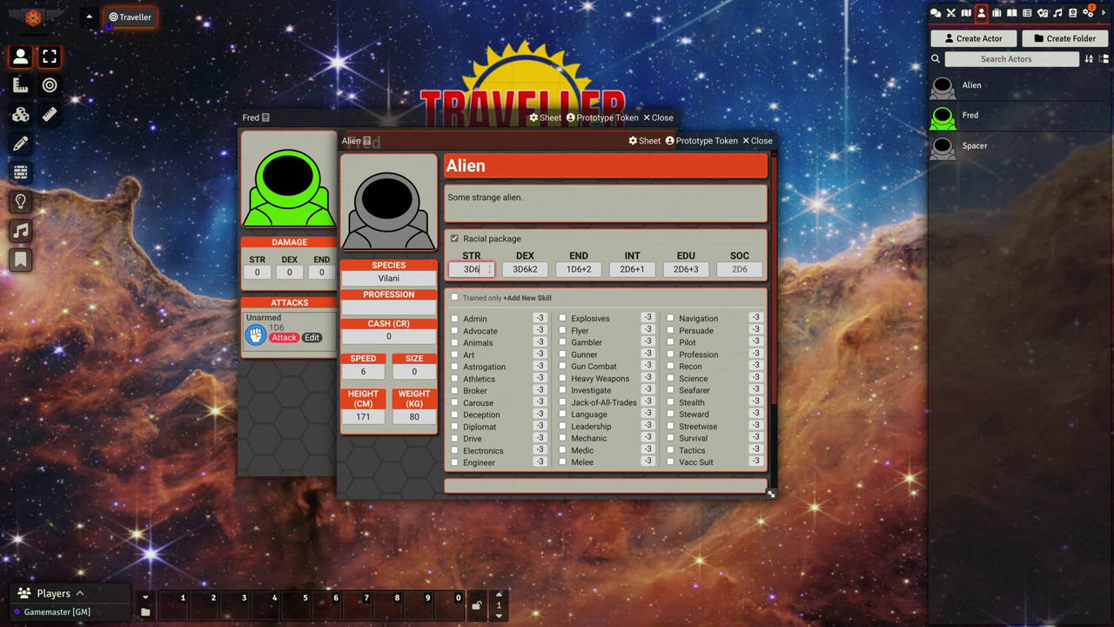
text(kl1)
click(499, 257)
- Set the Alien package's SOC roll to 2D6 and mark Astrogation as a trained skill
click(739, 269)
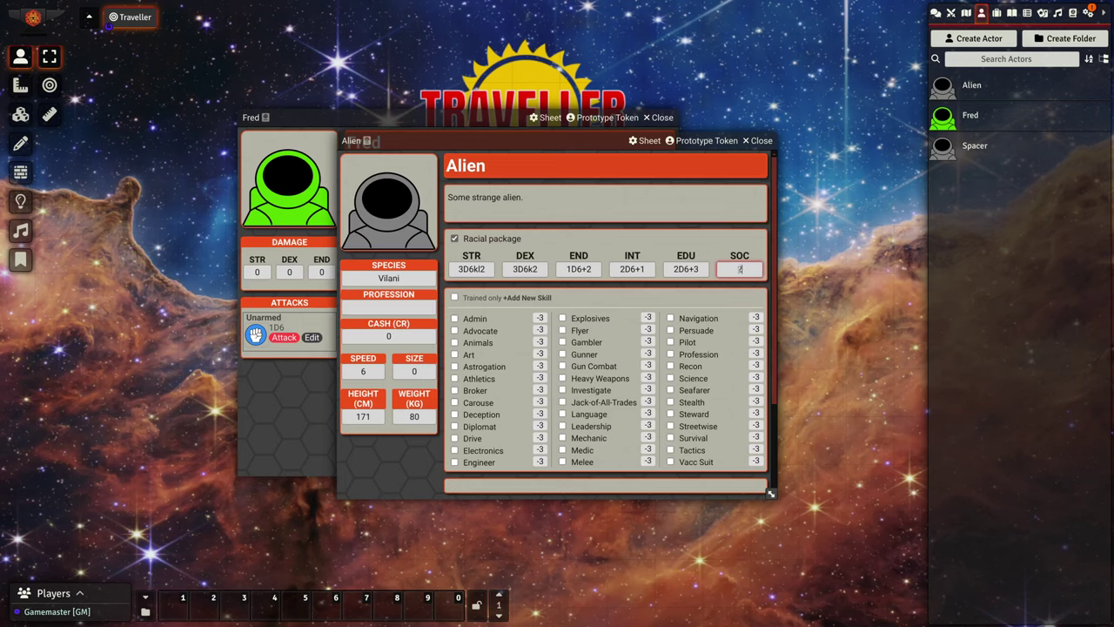
text(+1)
key(BackSpace)
key(BackSpace)
click(719, 248)
click(454, 367)
- Add a career term to the Alien package's history, rename it "A Grey Alien" and close its sheet
scroll(672, 384, down, 3)
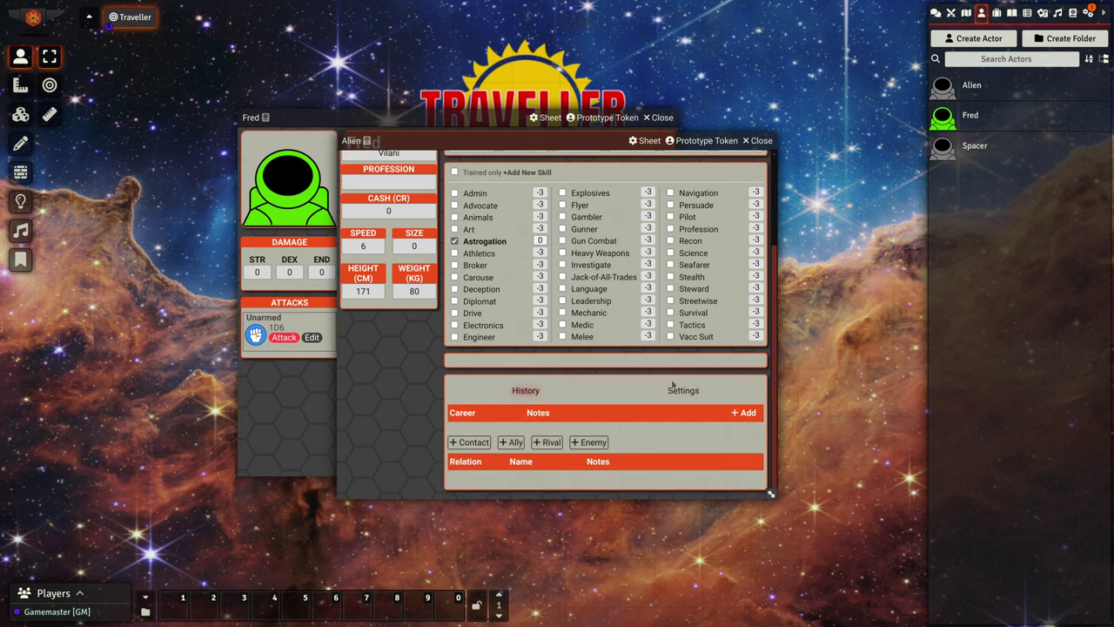
click(744, 412)
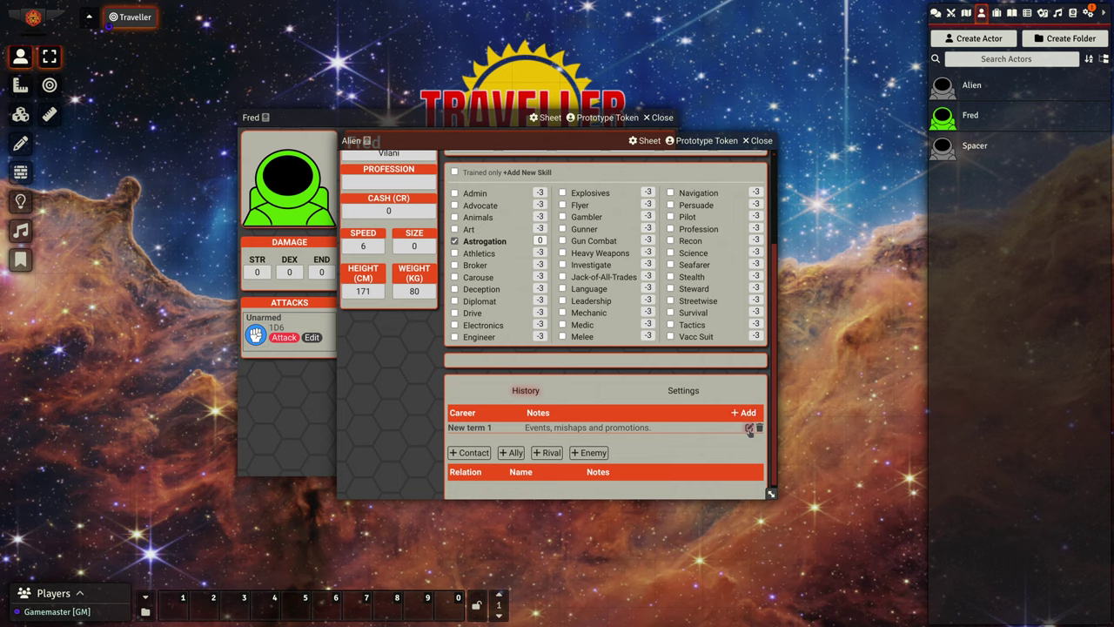
click(749, 428)
click(520, 201)
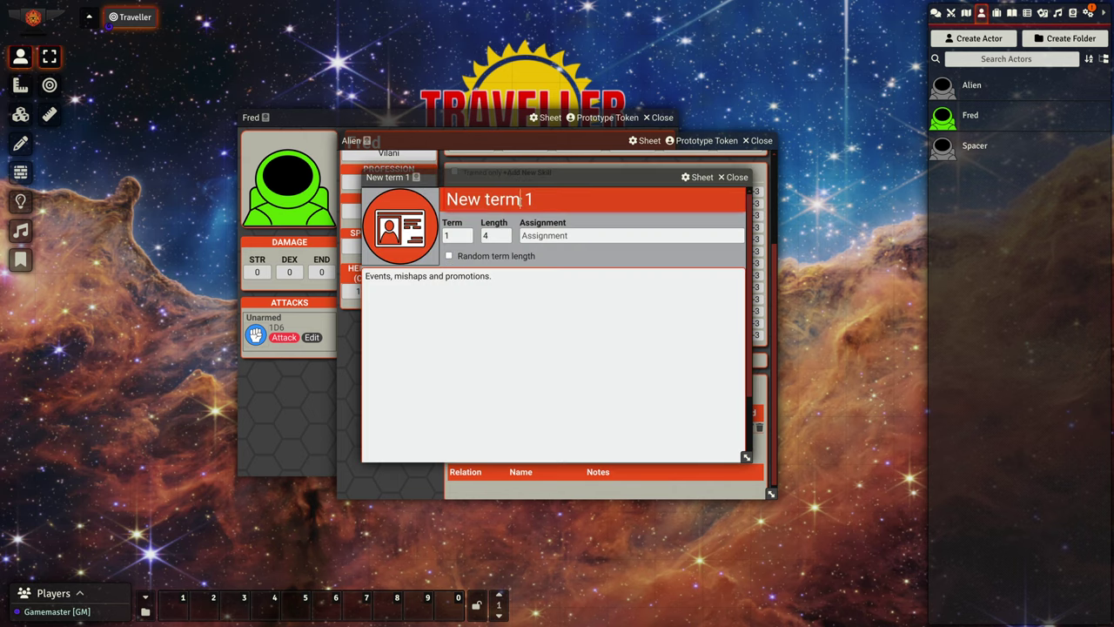
key(ctrl+a)
key(BackSpace)
text(A Grey Alien)
click(515, 326)
click(737, 178)
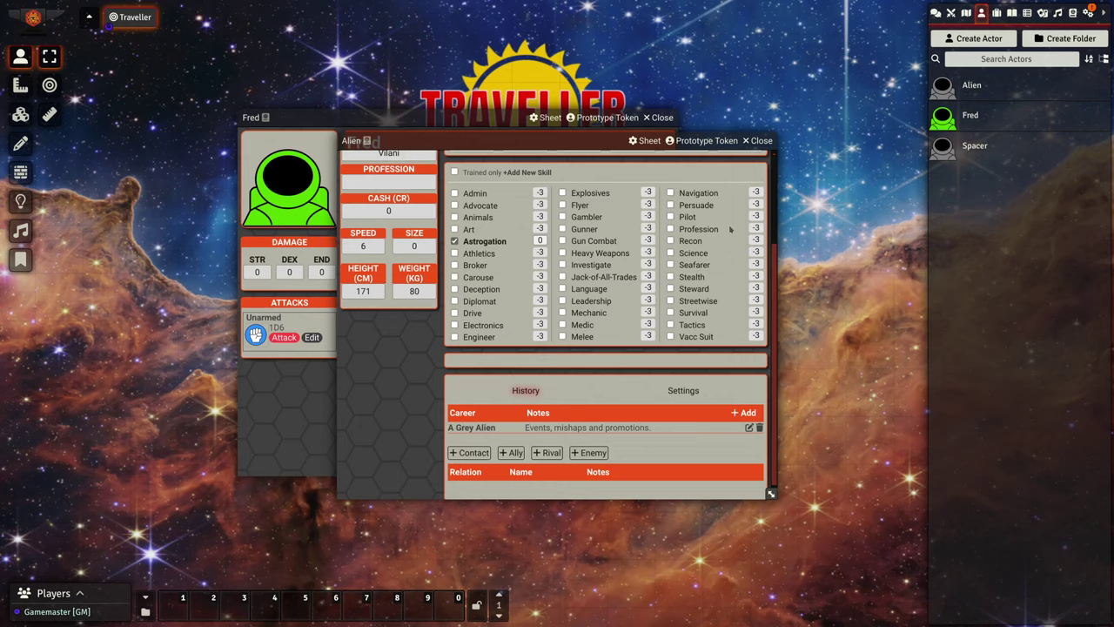
- Mark Science as trained in the Alien package and show only its trained skills
scroll(514, 287, up, 2)
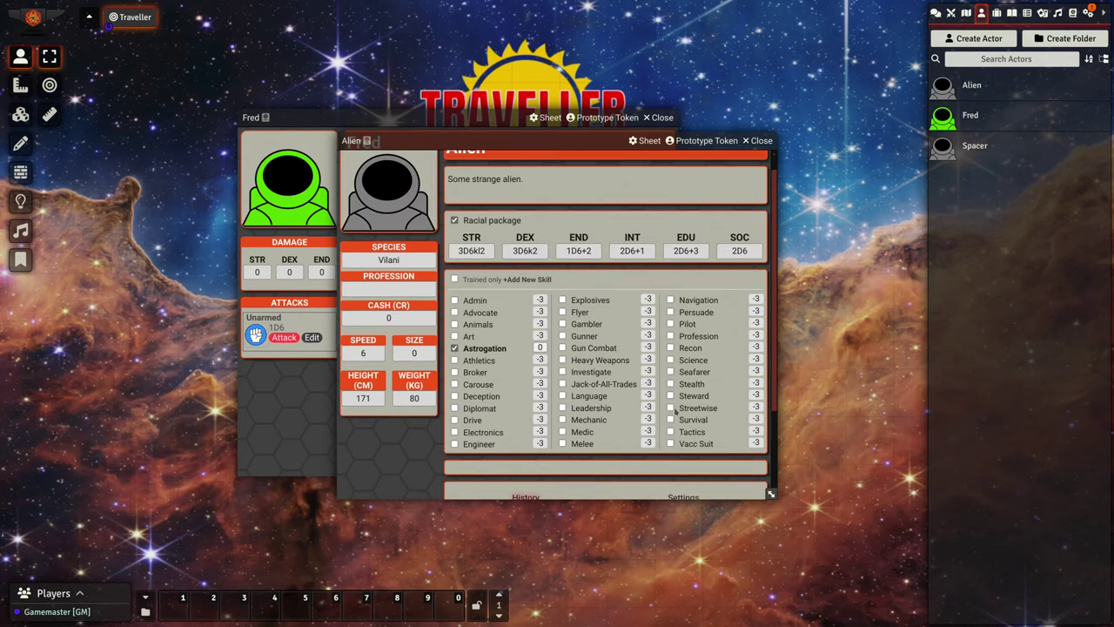
click(670, 359)
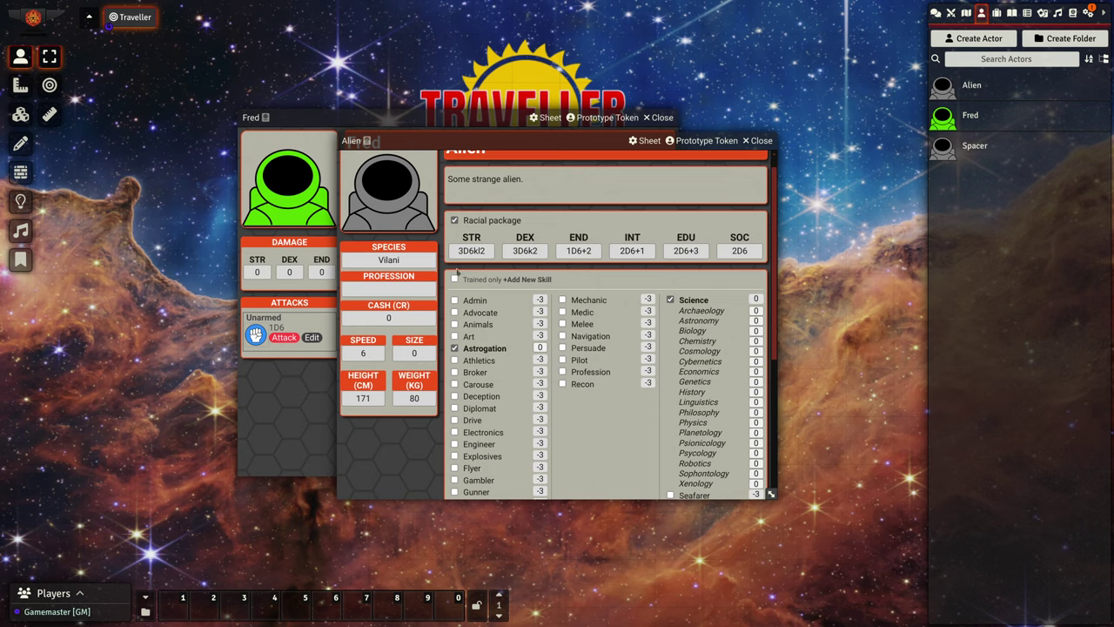
click(454, 278)
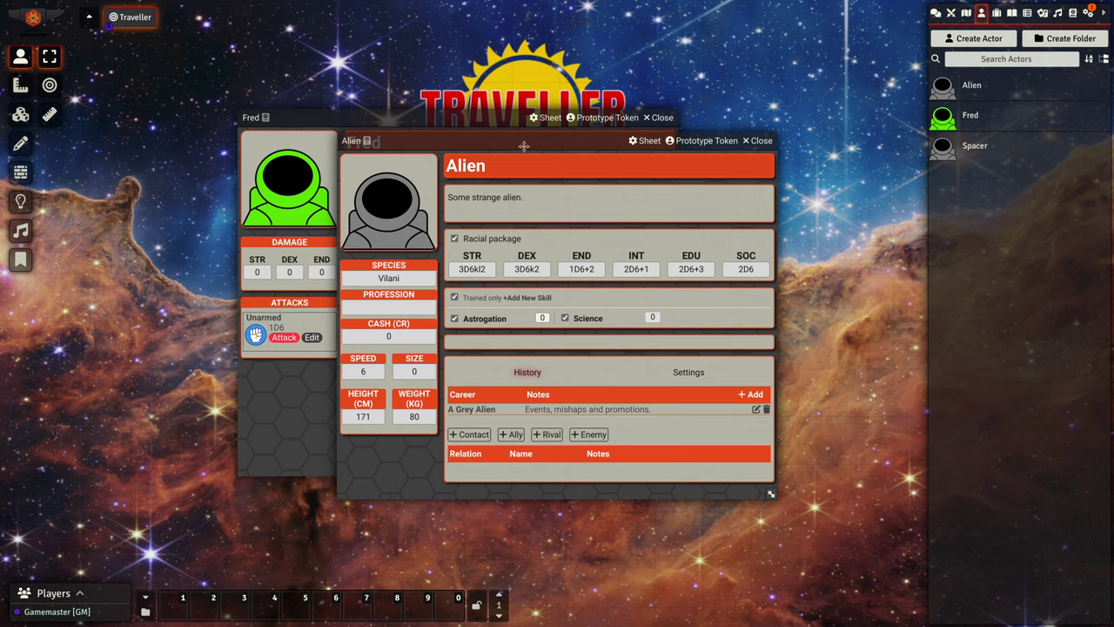
- Create a new actor named "Alien 1", choosing its actor type
drag(524, 141, 579, 174)
click(970, 42)
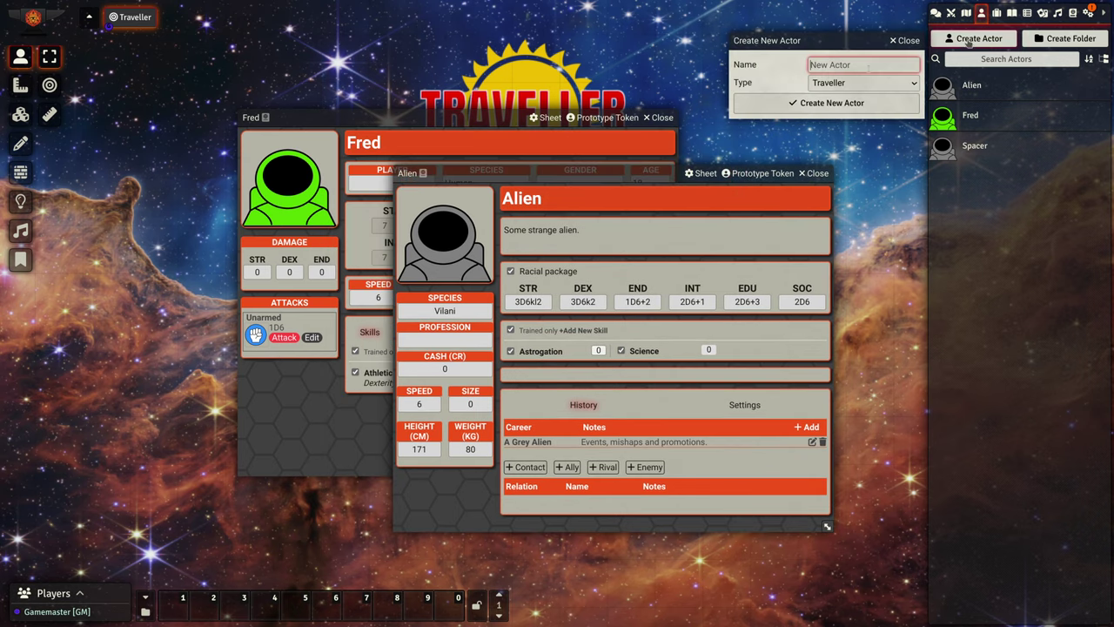
click(838, 83)
click(838, 103)
click(908, 102)
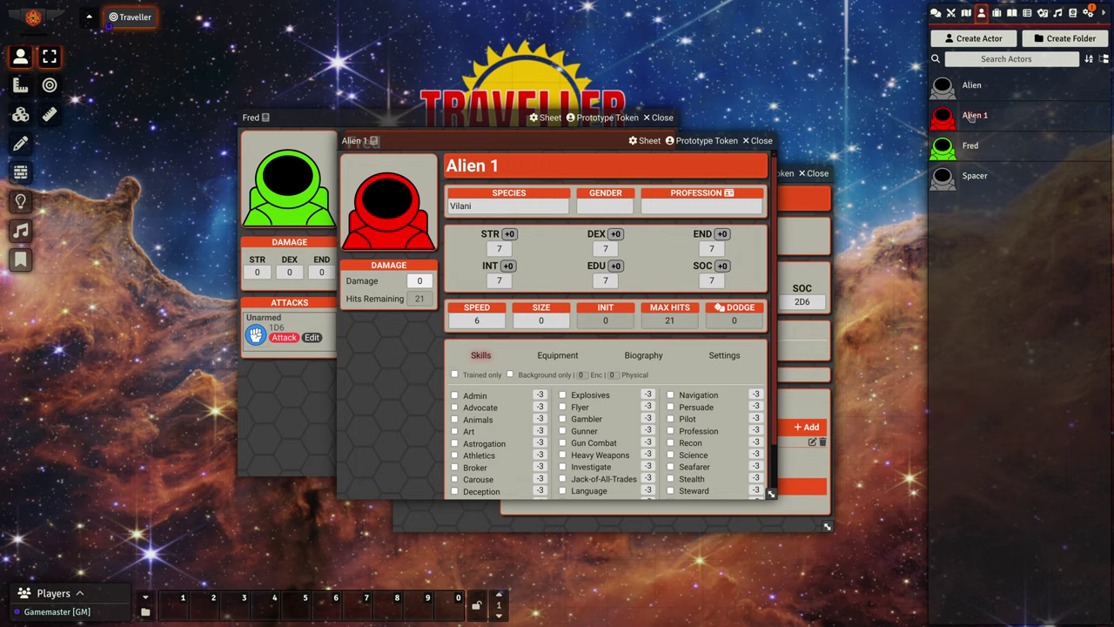
- Close the Alien package's sheet and apply the Alien package to Alien 1
drag(507, 142, 329, 173)
drag(670, 172, 705, 208)
click(851, 207)
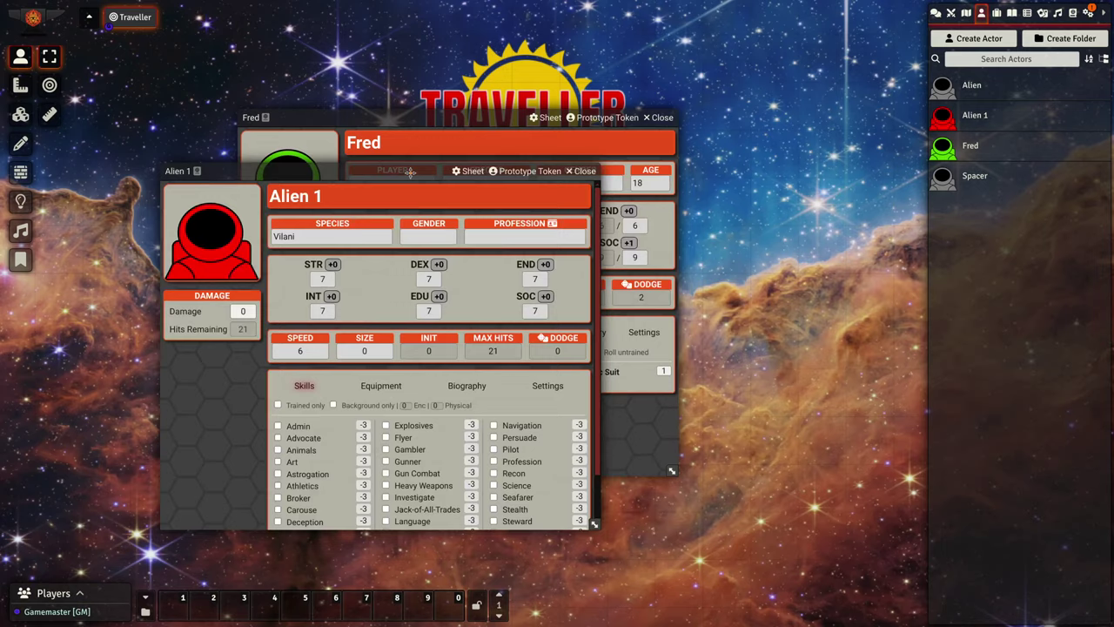
drag(418, 171, 502, 191)
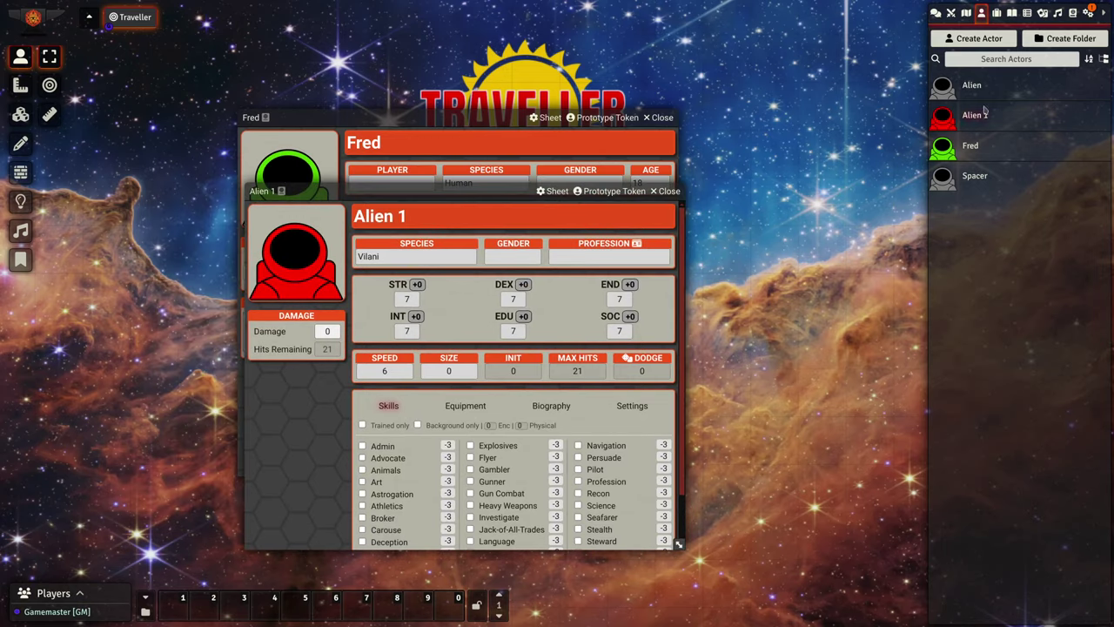
drag(962, 89, 575, 290)
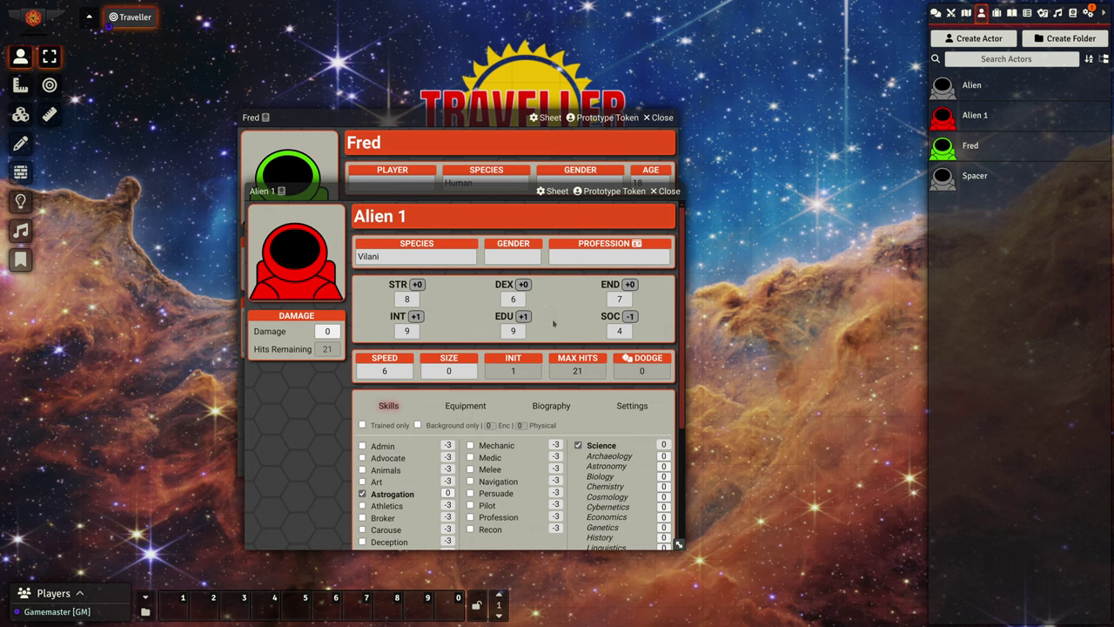
- Review Alien 1's skills, settings and biography, and limit its skill list to trained skills only
scroll(393, 439, down, 5)
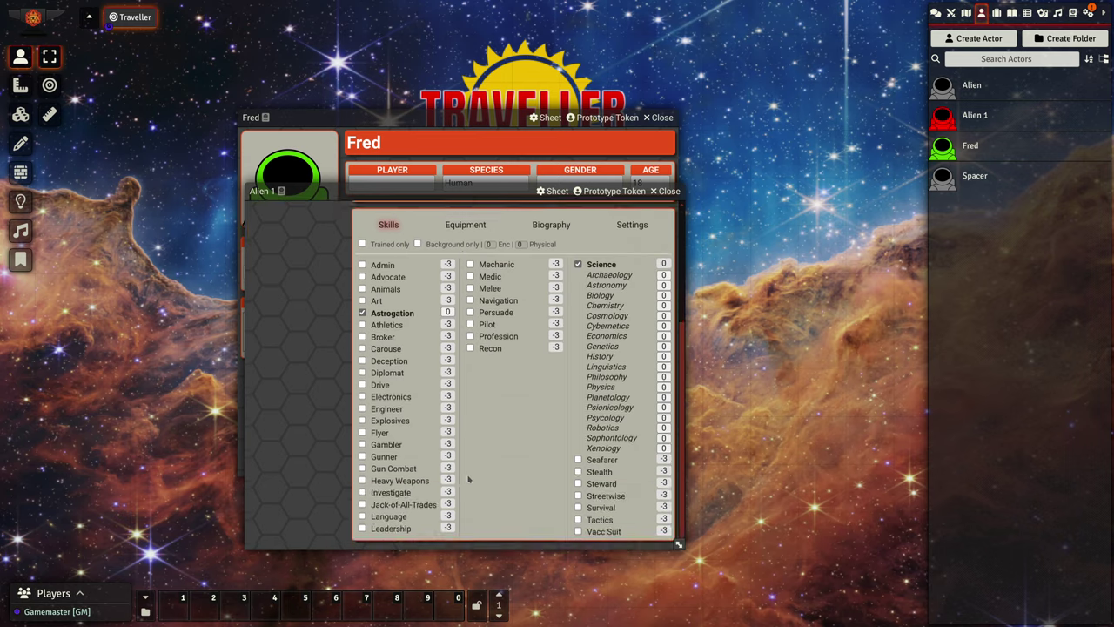
scroll(468, 471, up, 4)
scroll(468, 471, up, 1)
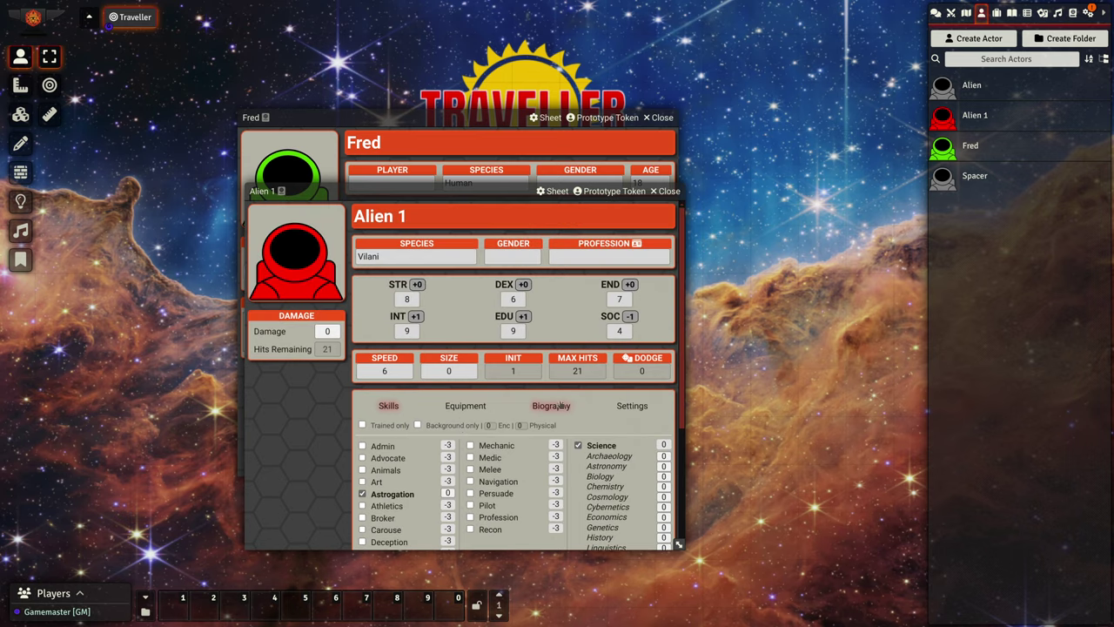
click(557, 406)
click(629, 408)
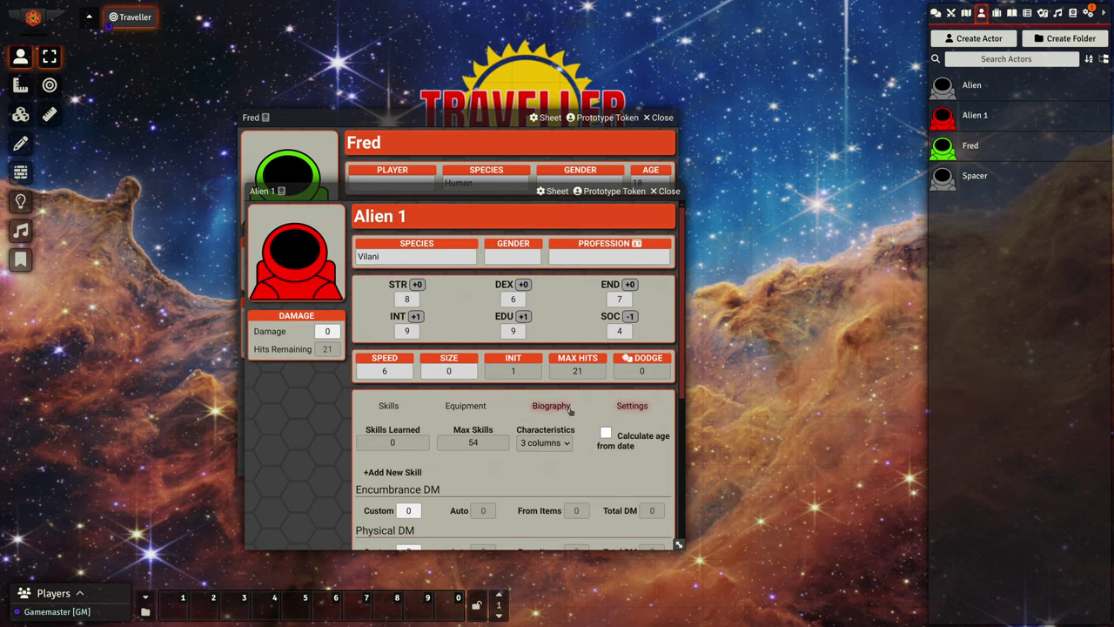
click(564, 409)
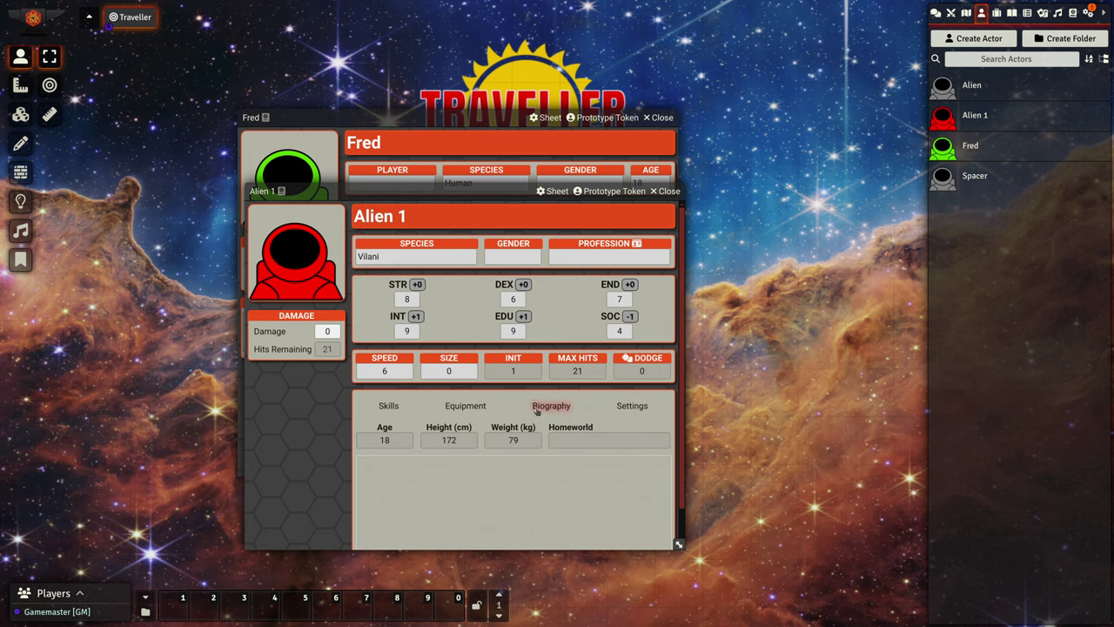
click(400, 411)
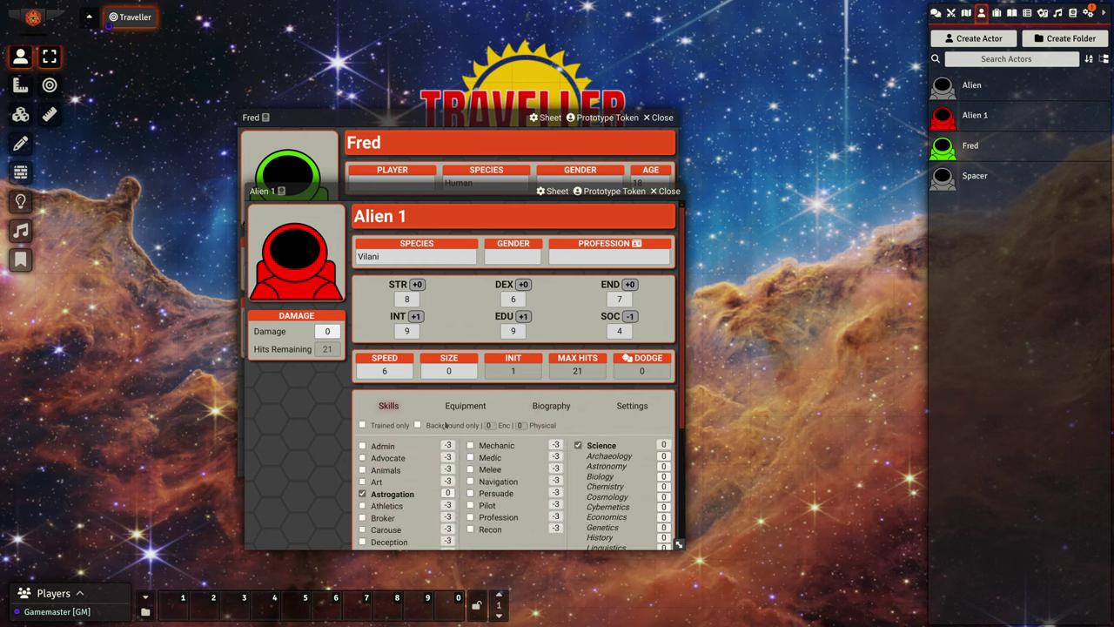
click(363, 425)
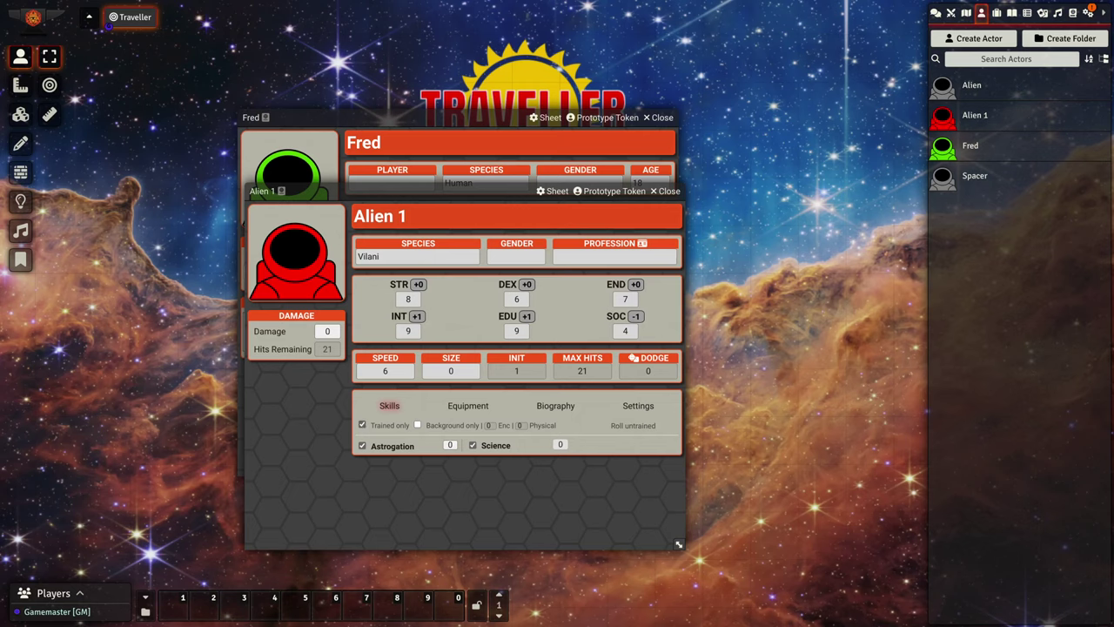
- Reapply the Alien package to Alien 1 to re-roll its characteristics
drag(490, 193, 363, 197)
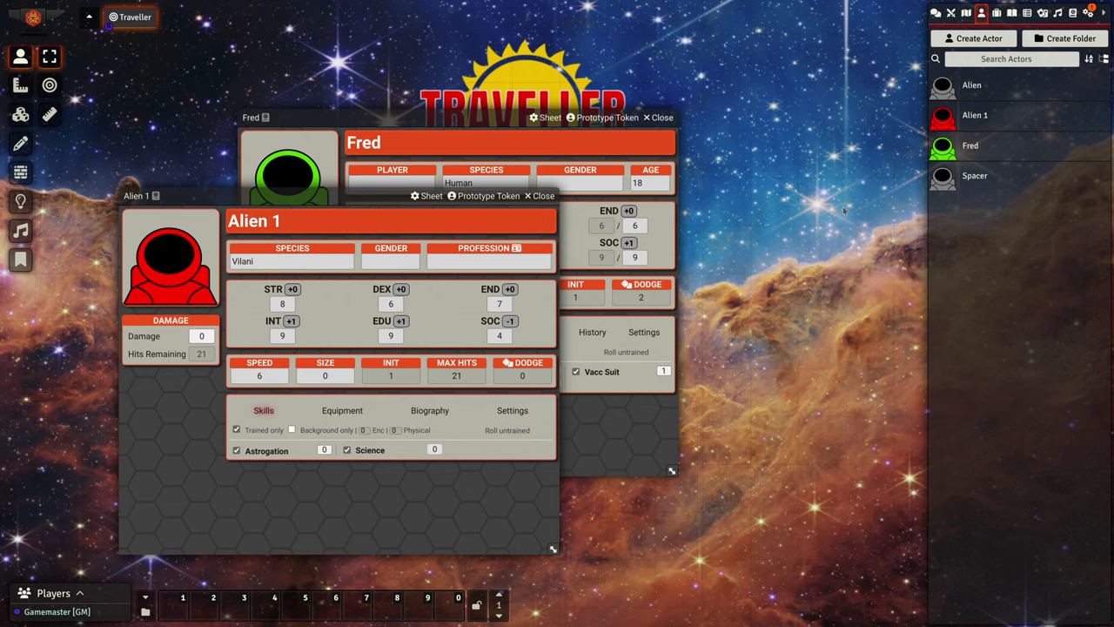
mouse_move(970, 90)
mouse_down()
mouse_move(735, 280)
mouse_move(372, 318)
mouse_up()
drag(970, 91, 376, 321)
- Set the Astrogation level to 1 in the Alien package and close its sheet
click(974, 90)
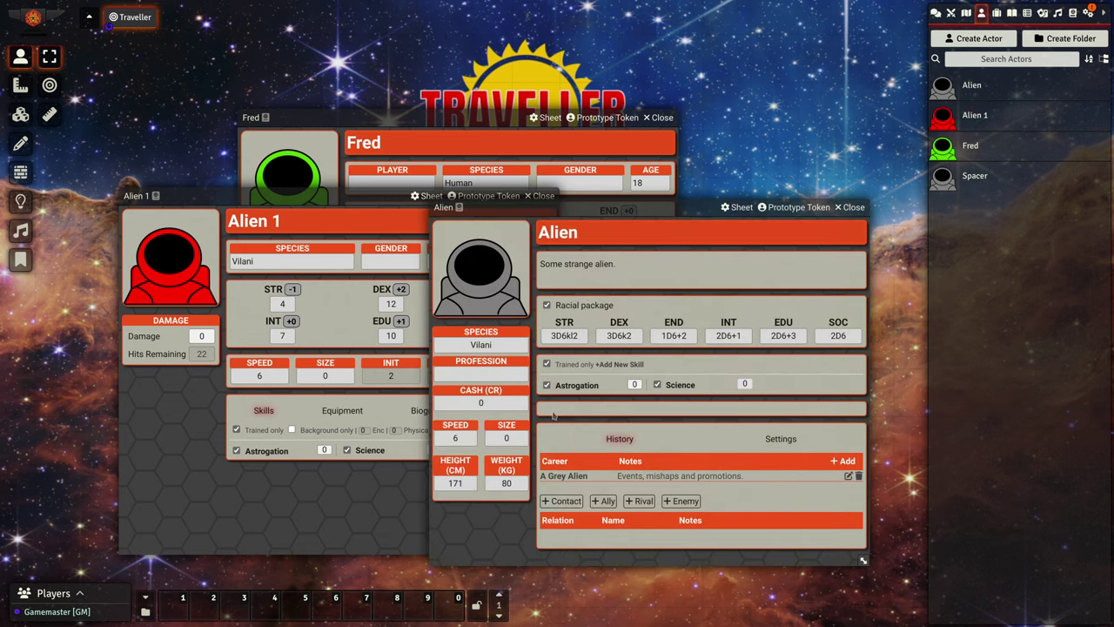
click(635, 384)
text(1)
key(Return)
click(853, 207)
- Turn on random term length for the Alien package's "A Grey Alien" career term and close both sheets
click(975, 92)
click(848, 476)
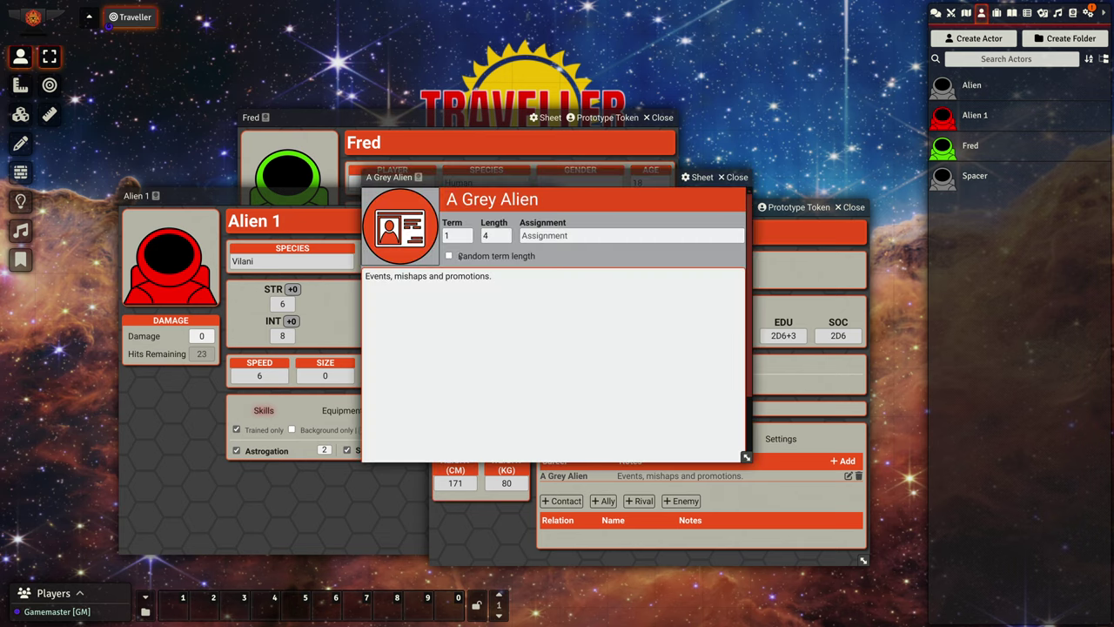
click(449, 256)
mouse_move(638, 293)
click(736, 178)
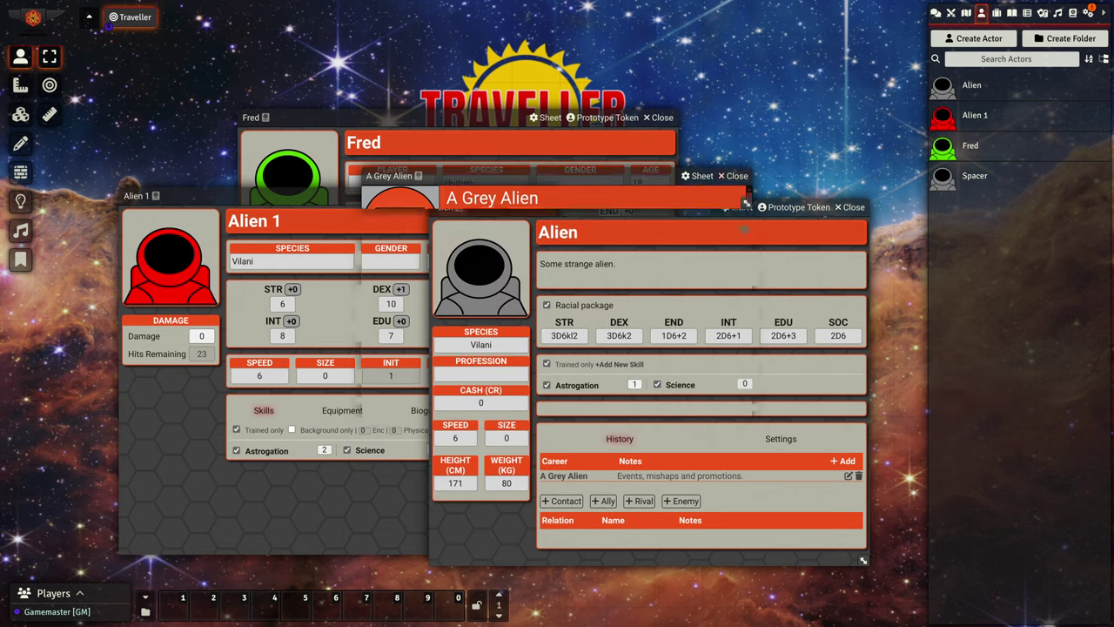
click(849, 207)
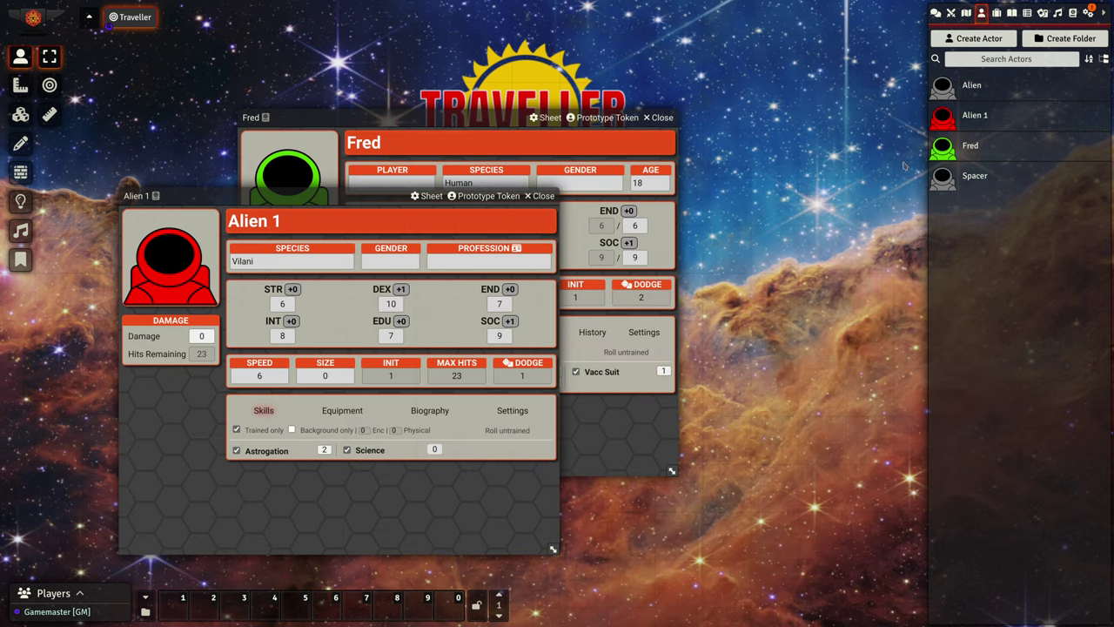
- Place the Alien package's sheet beside Alien 1's biography to compare their height and weight
drag(342, 195, 564, 196)
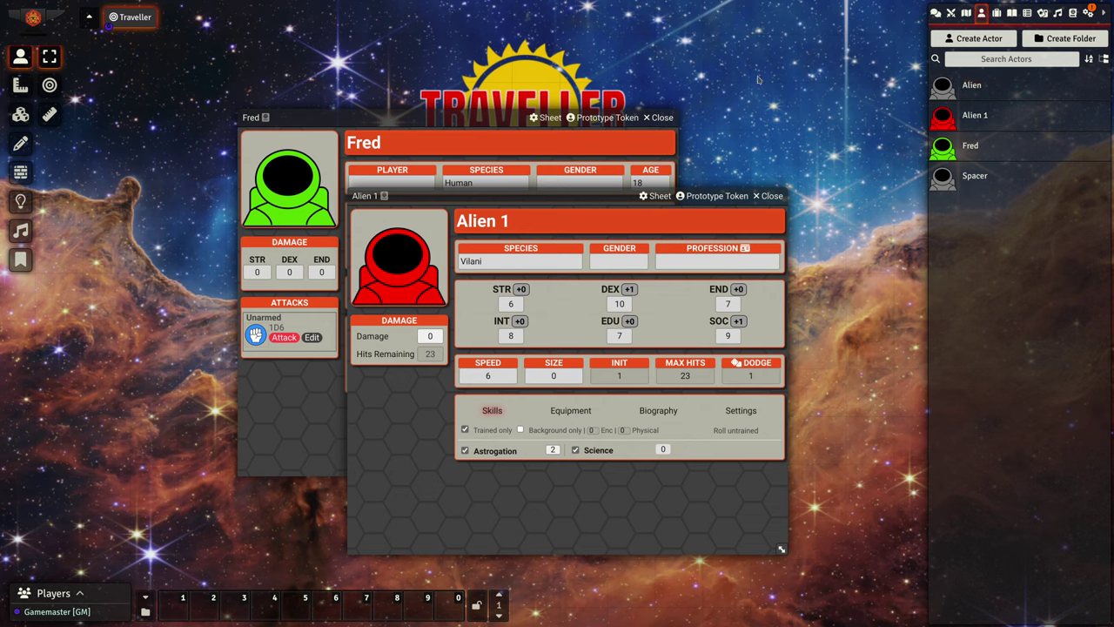
click(975, 88)
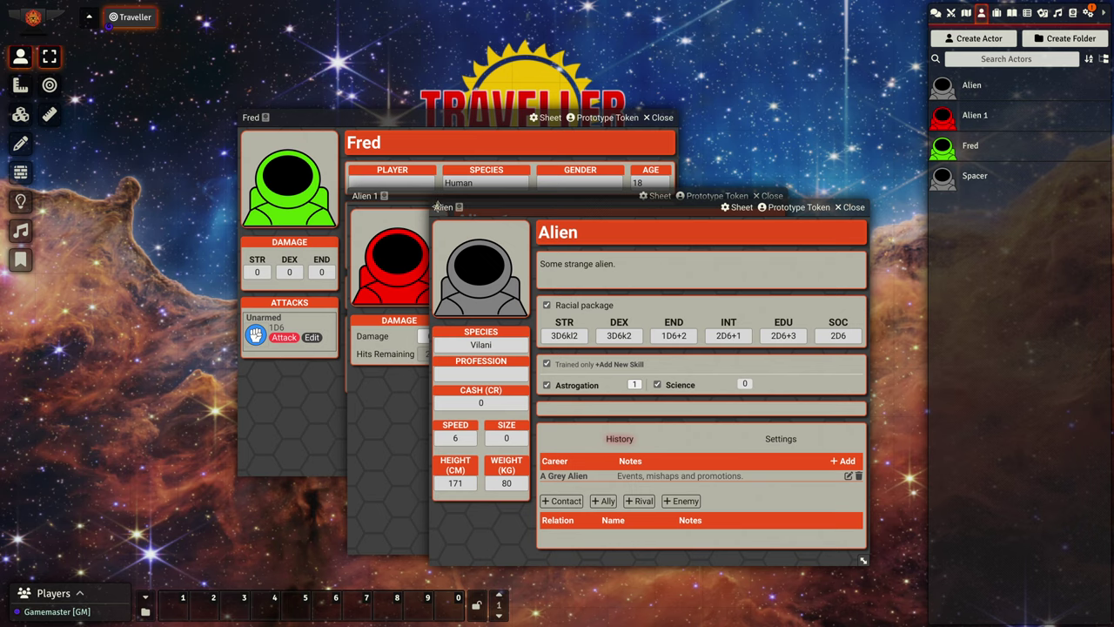
drag(430, 196, 161, 205)
click(389, 419)
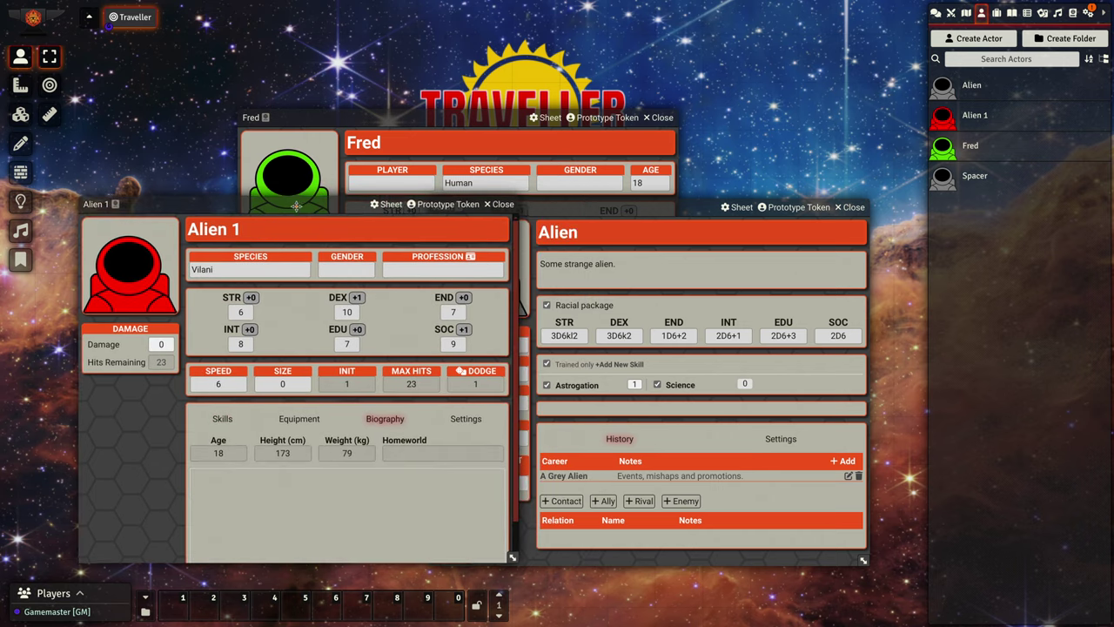
drag(307, 233, 263, 205)
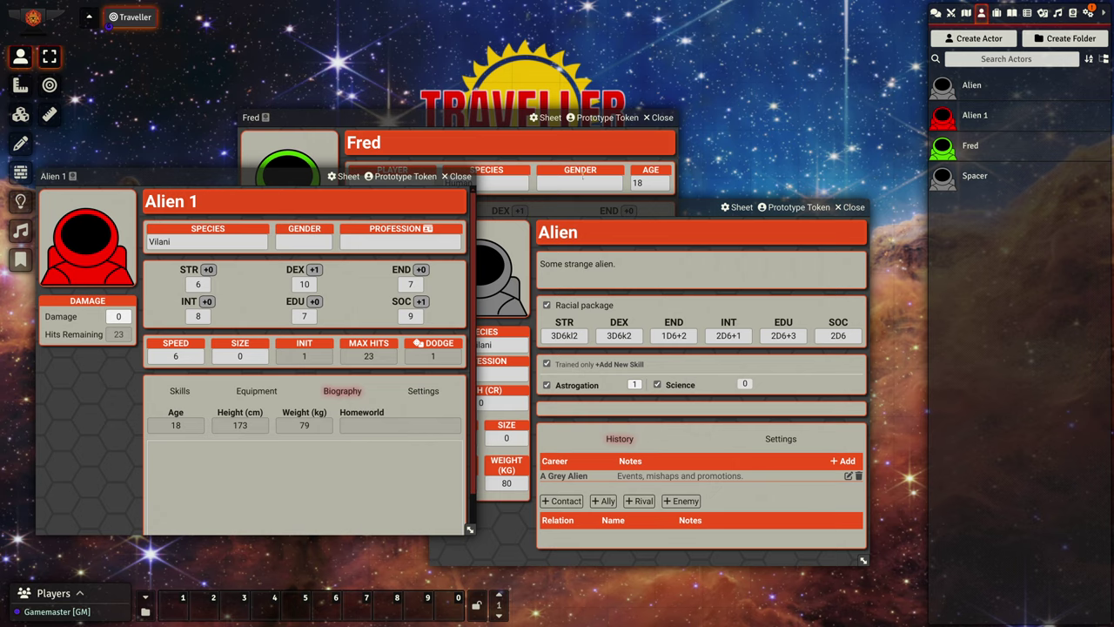
drag(580, 215, 621, 210)
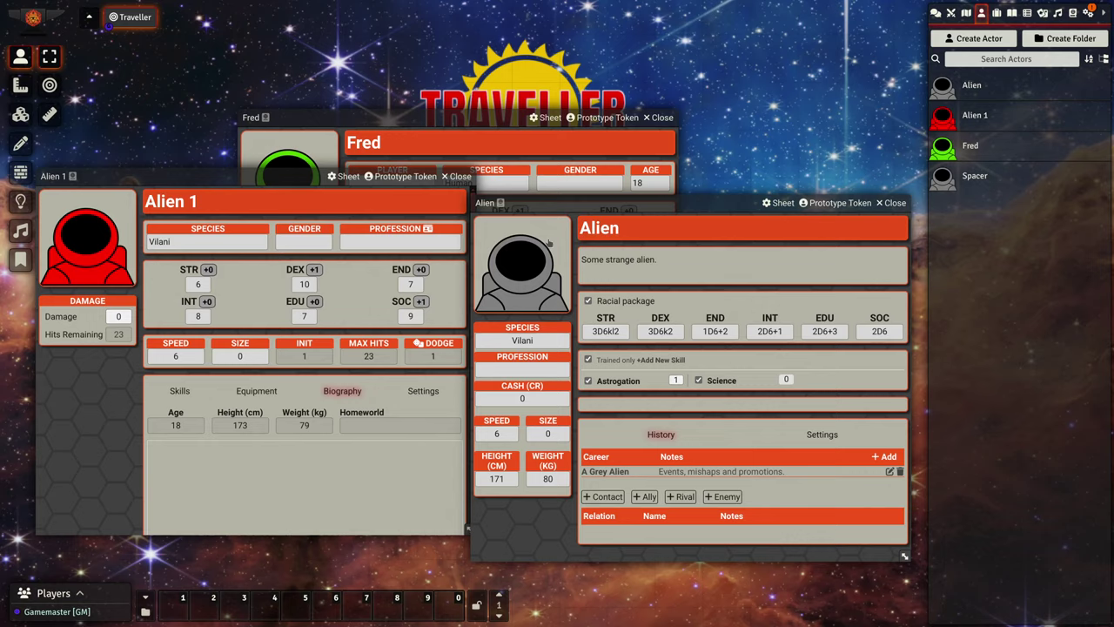
- Show the human Traveller character's biography and apply the Spacer package to that character twice
drag(453, 116, 522, 104)
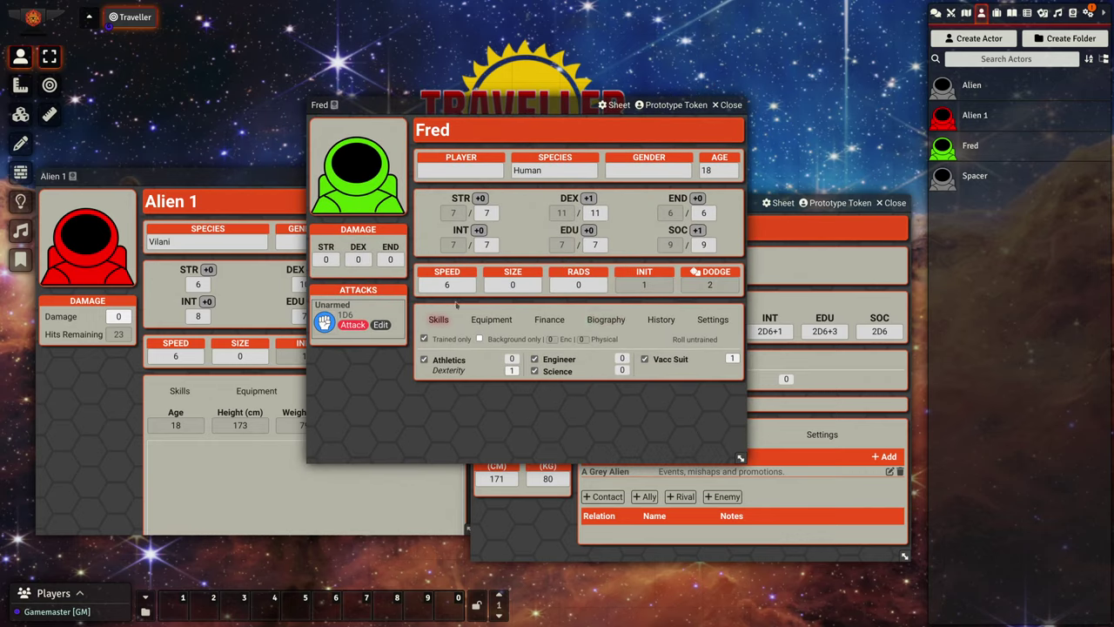
click(608, 320)
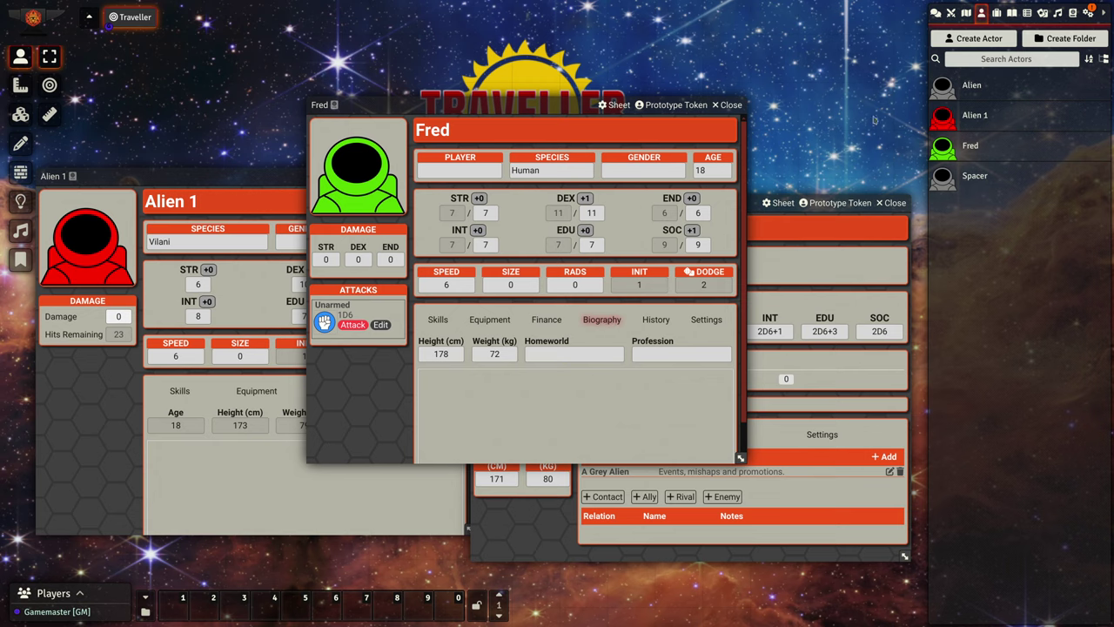
drag(975, 177, 607, 207)
mouse_move(975, 180)
mouse_down()
mouse_move(537, 213)
mouse_move(479, 200)
mouse_up()
- Open the Spacer package's sheet beside the human Traveller's to compare height and weight
click(981, 181)
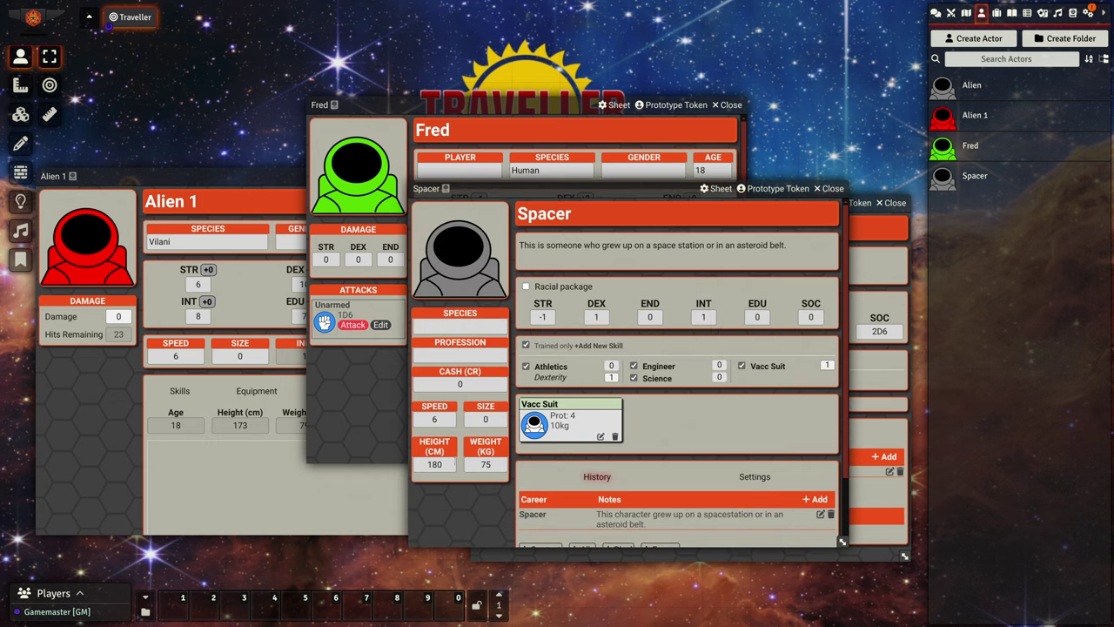
drag(479, 106, 343, 113)
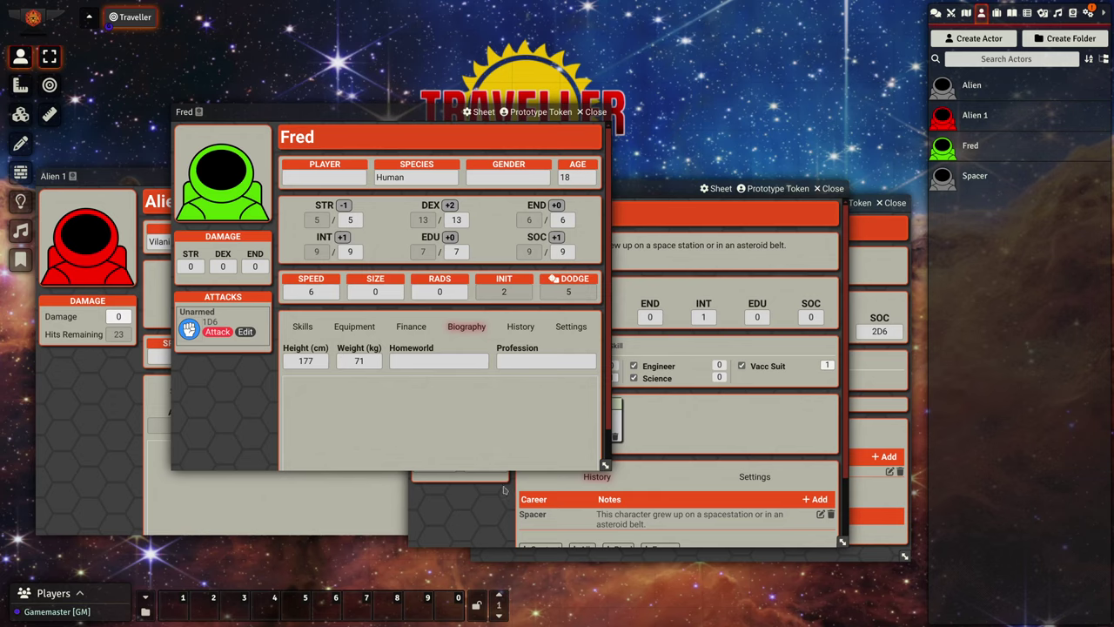
click(470, 504)
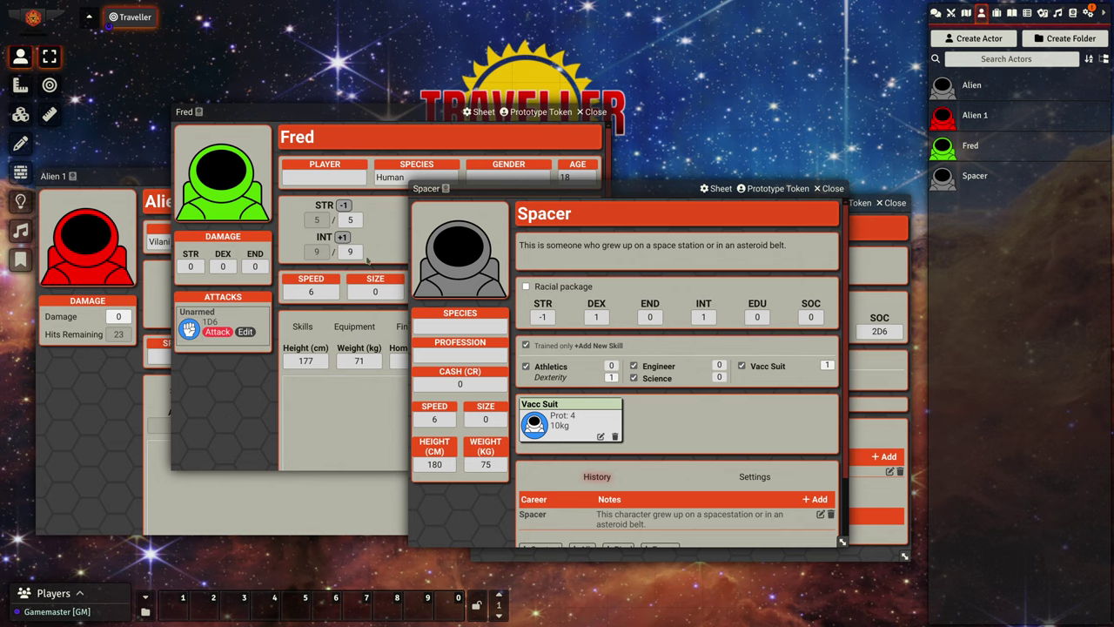
click(346, 145)
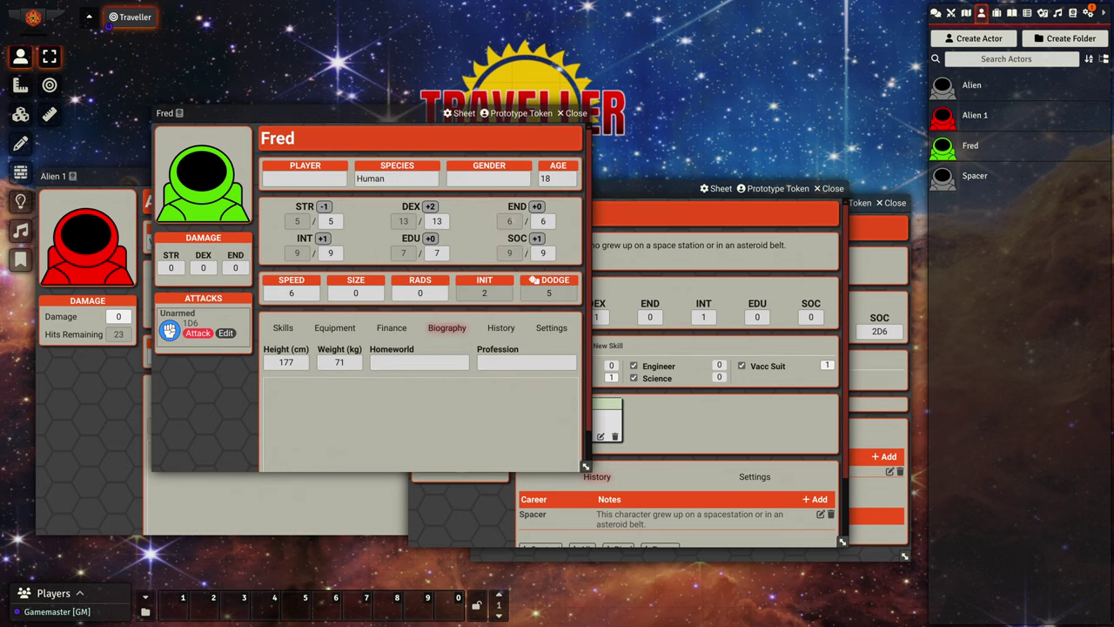
- Set the human Traveller's gender to Female and reapply the Spacer package
click(487, 180)
text(Female)
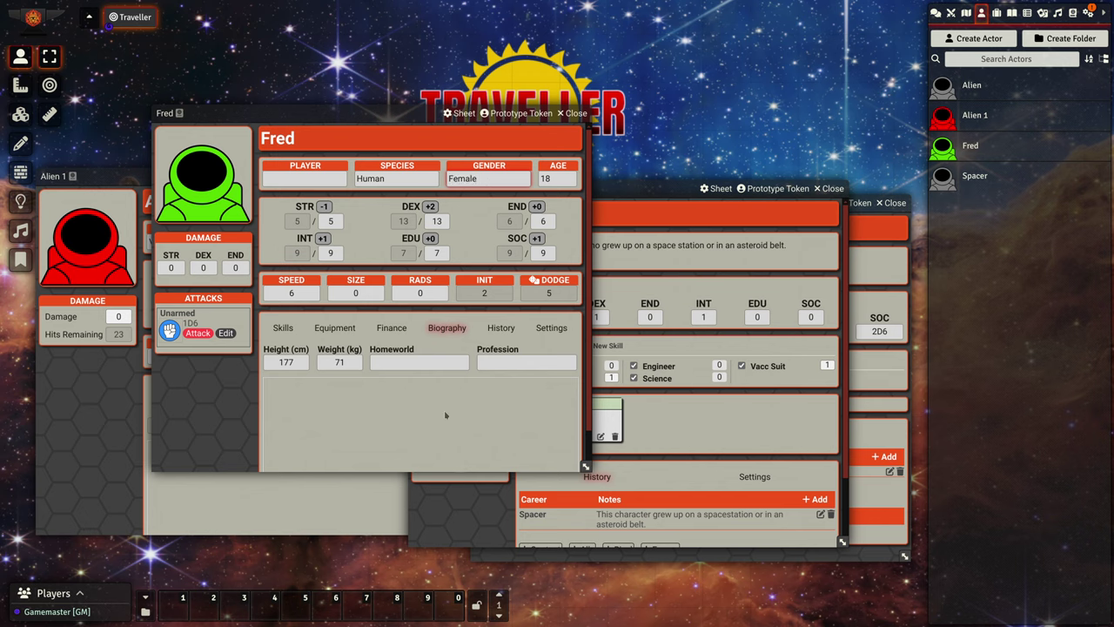
drag(650, 192, 675, 191)
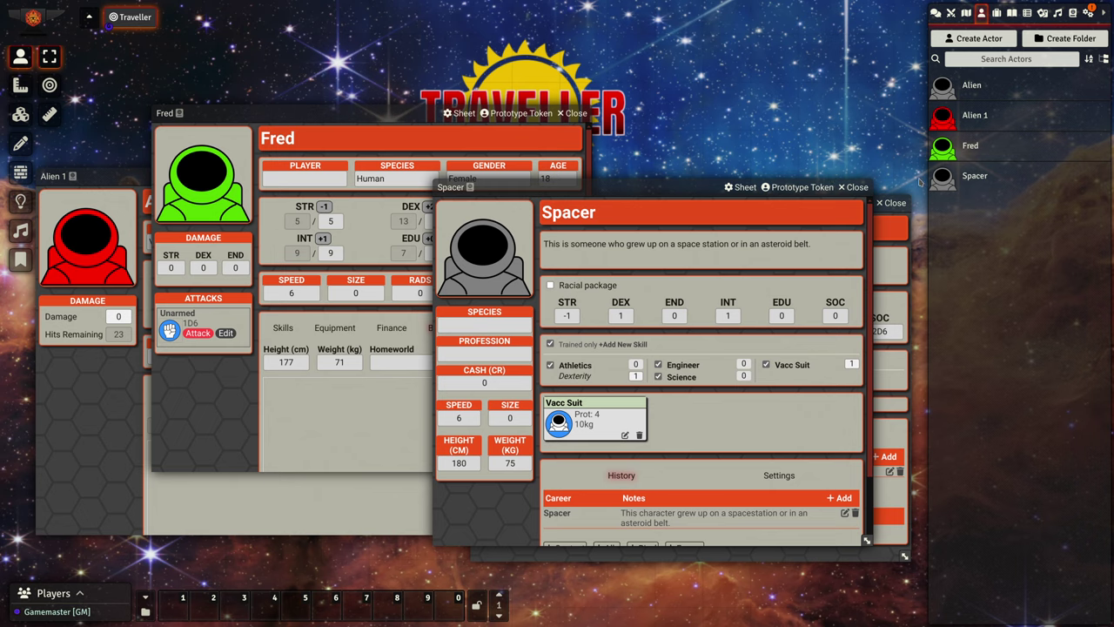
drag(974, 179, 329, 404)
drag(973, 180, 368, 376)
- Change the human Traveller's gender to Male and apply the Spacer package again
click(386, 116)
double_click(484, 177)
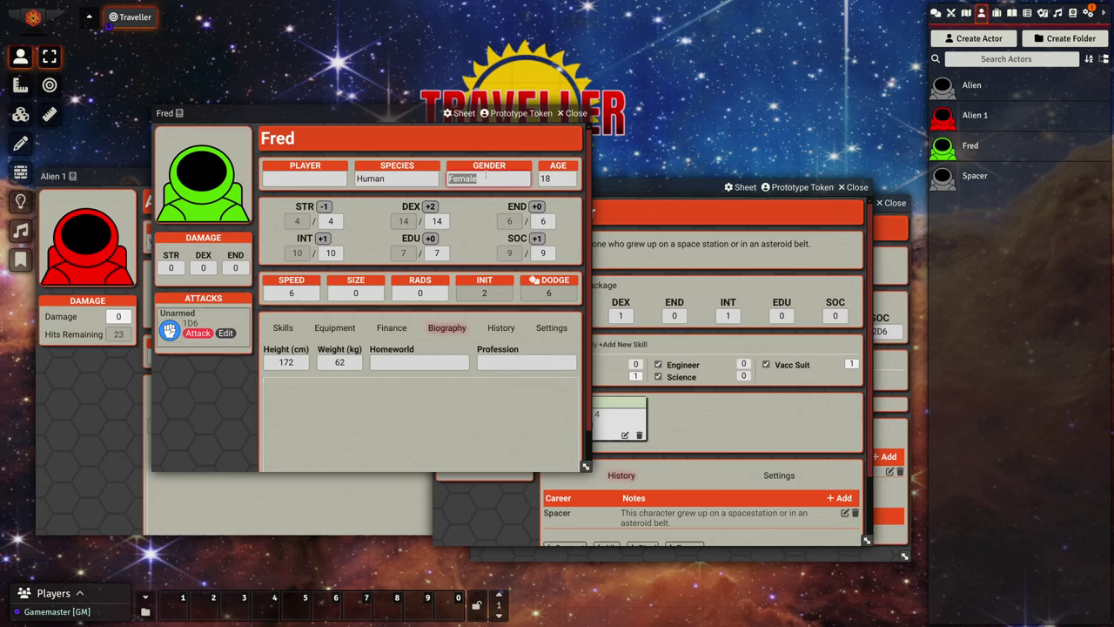
text(Male)
click(474, 222)
drag(923, 174, 452, 263)
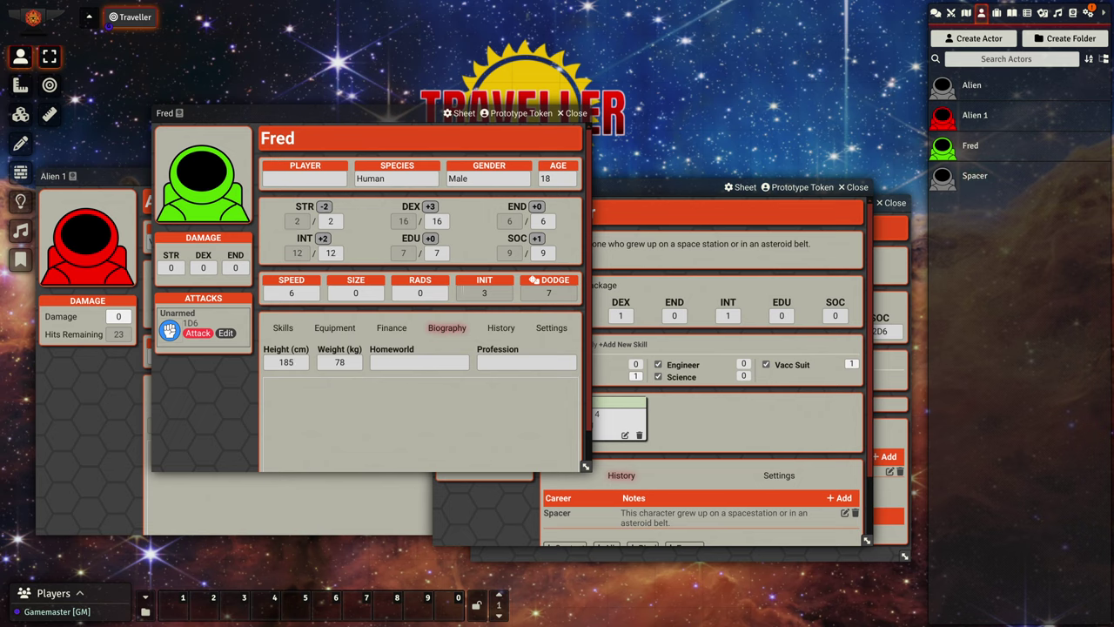
- Examine the human Traveller's height and weight, finances and trained skills
click(288, 364)
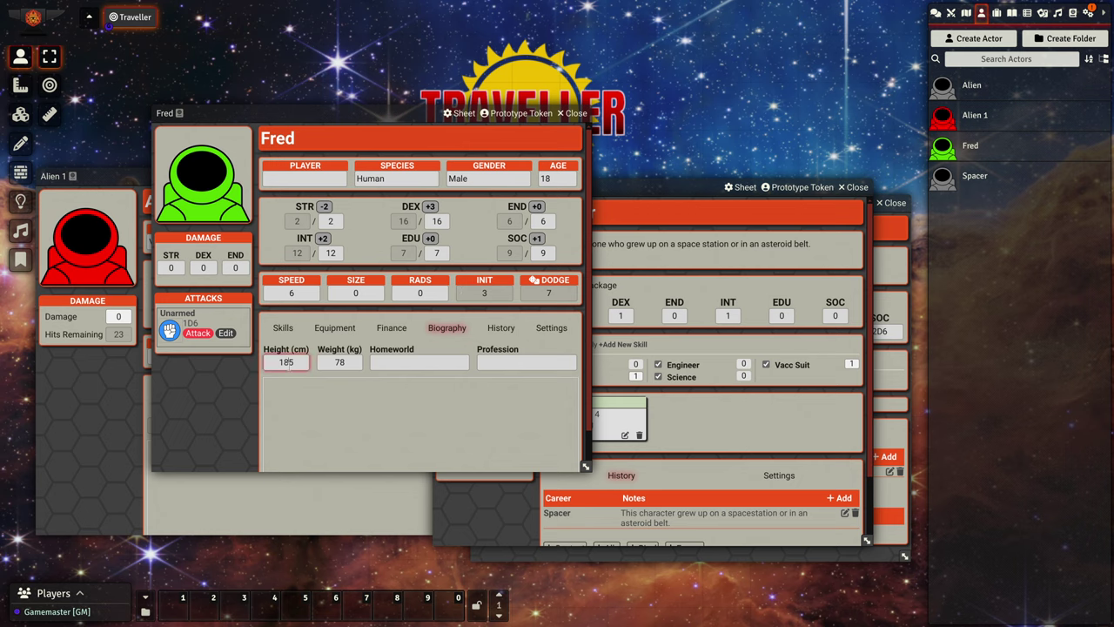
click(345, 364)
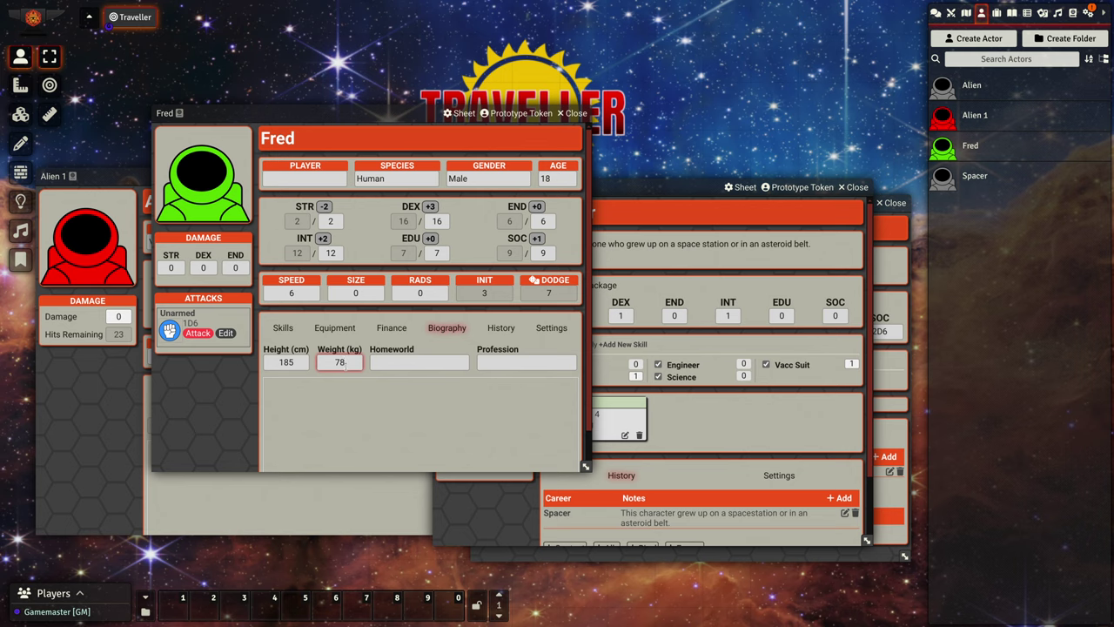
click(300, 364)
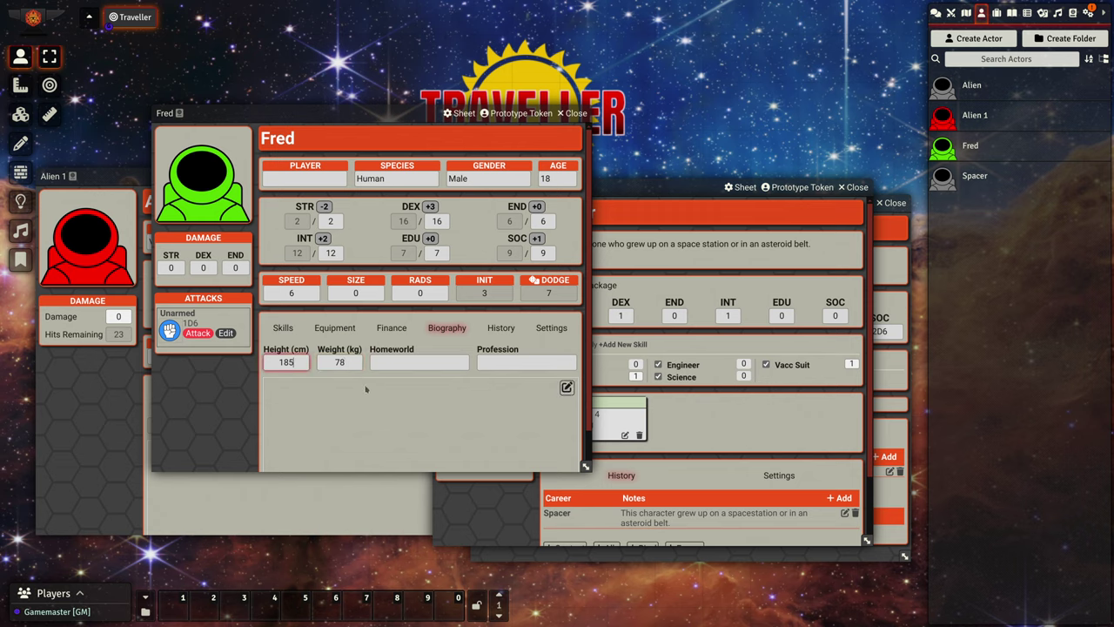
click(387, 331)
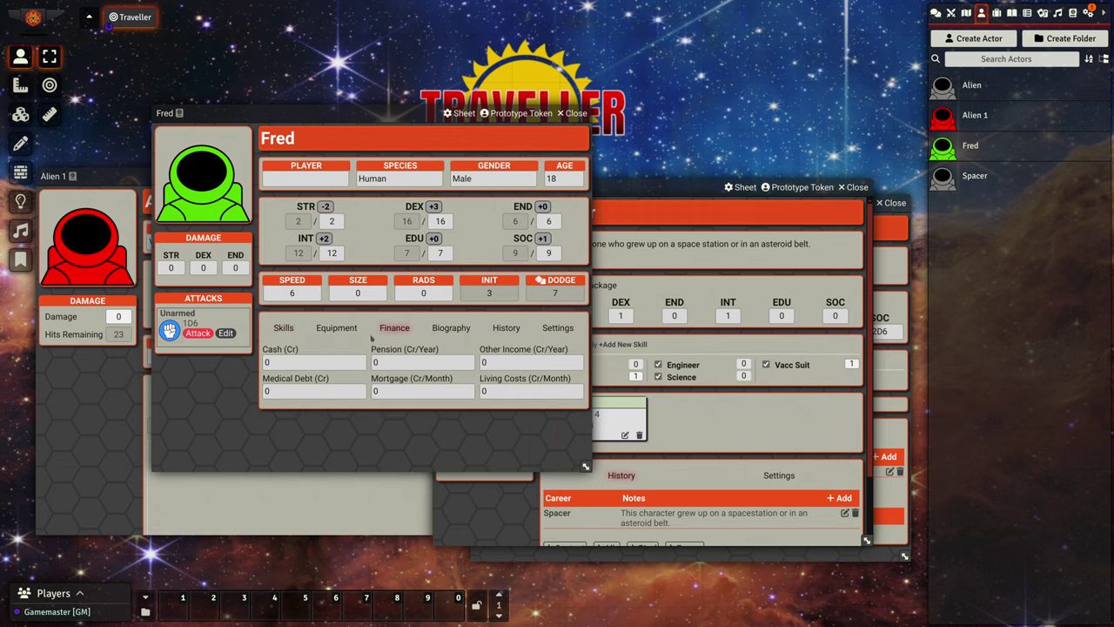
click(283, 332)
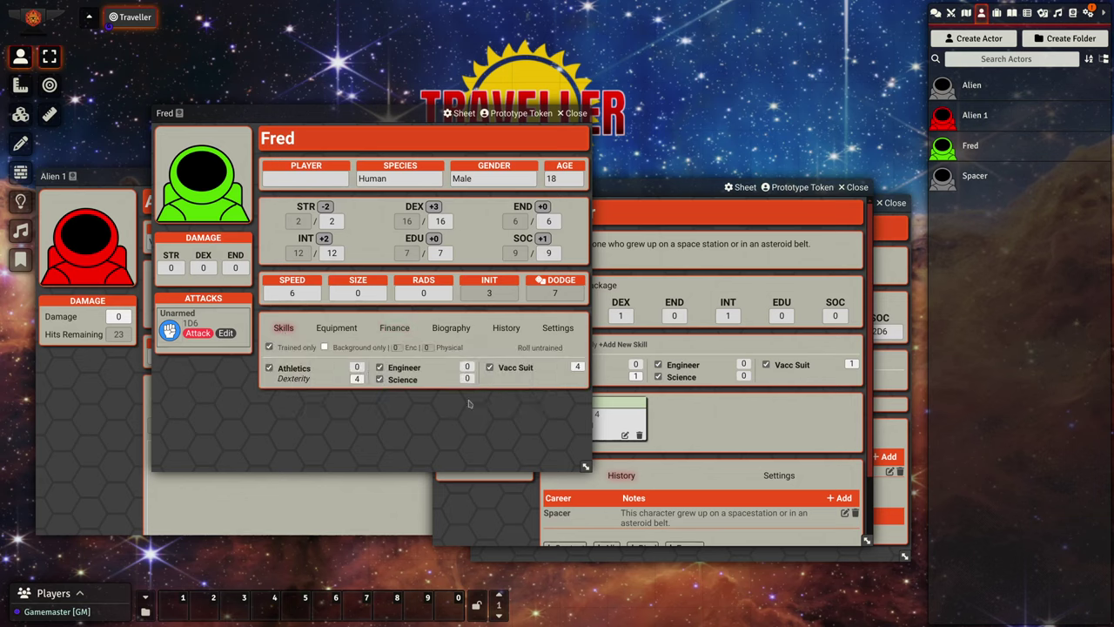
- Close the Spacer, Alien, human Traveller and Alien 1 sheets
click(855, 197)
click(857, 188)
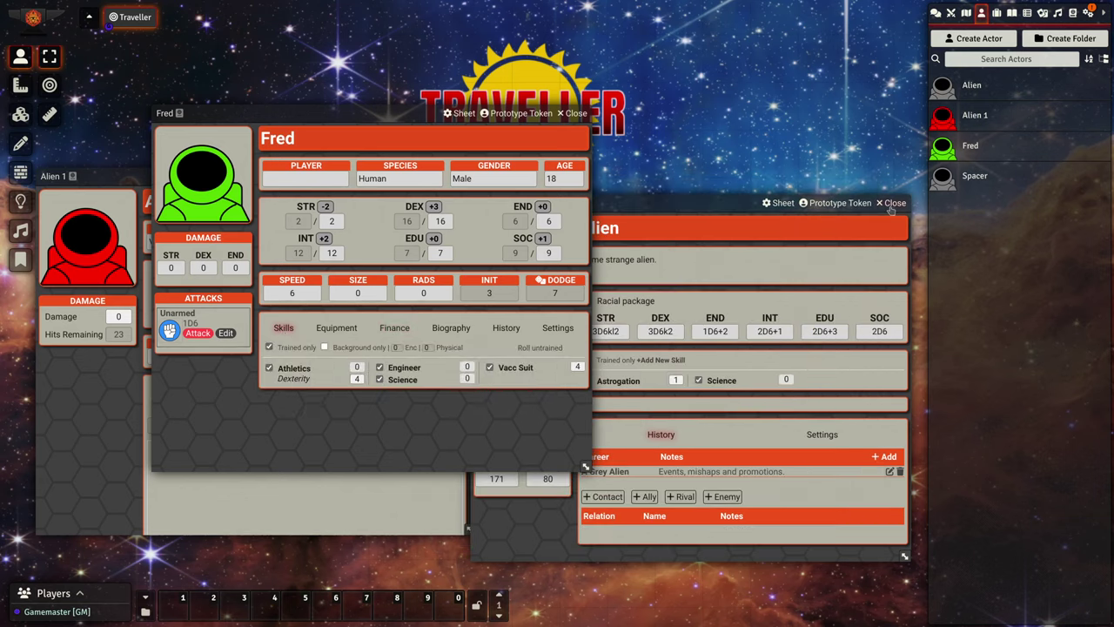
click(891, 203)
click(572, 114)
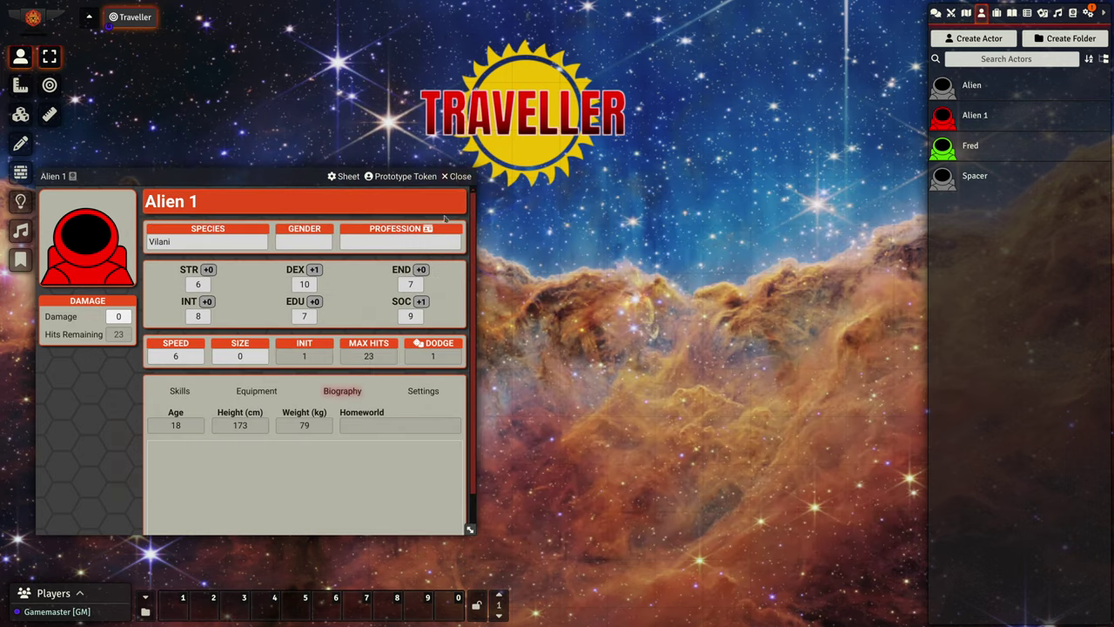
click(456, 177)
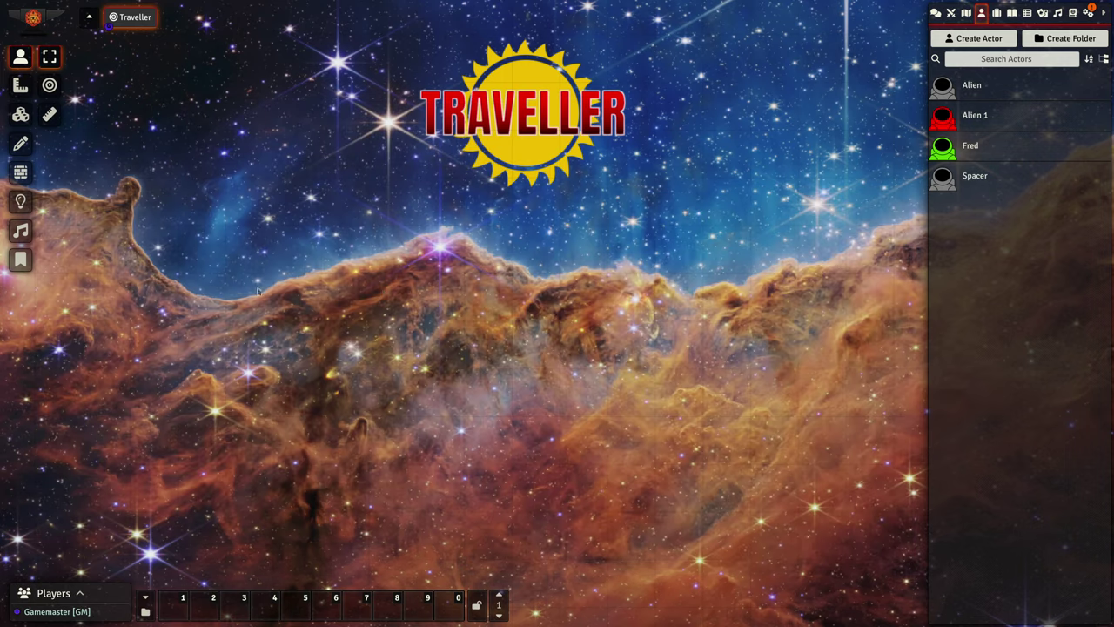